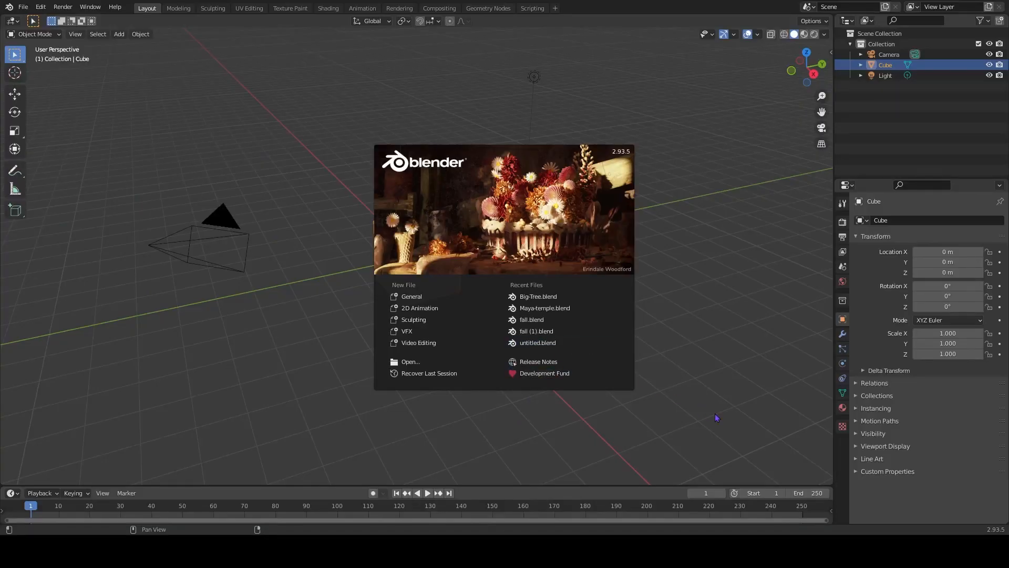
Start a new General file, delete the default cube and add a mesh plane in its place.
{"action": "left_click", "coordinate": [412, 299]}
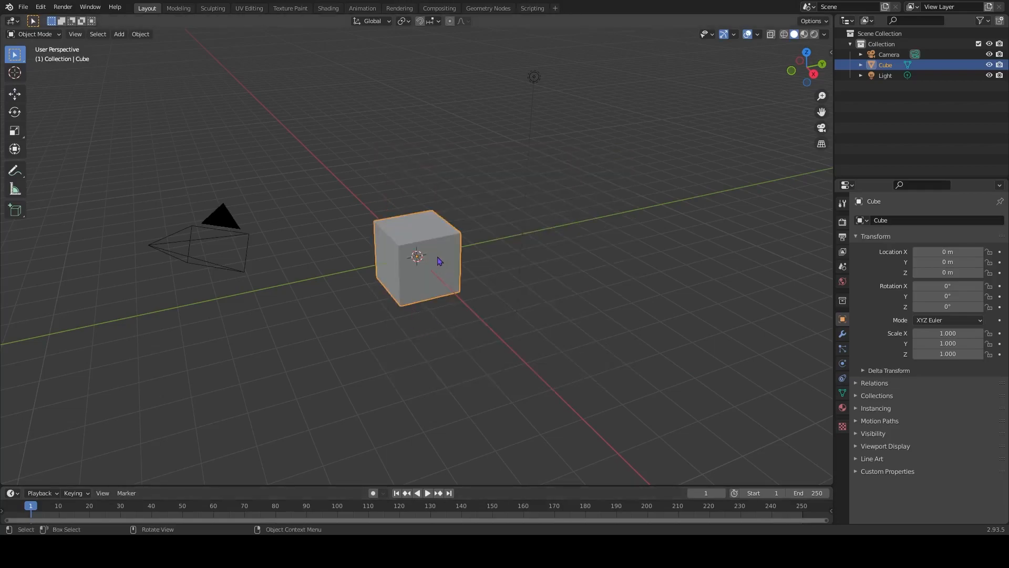
{"action": "key", "text": "Delete"}
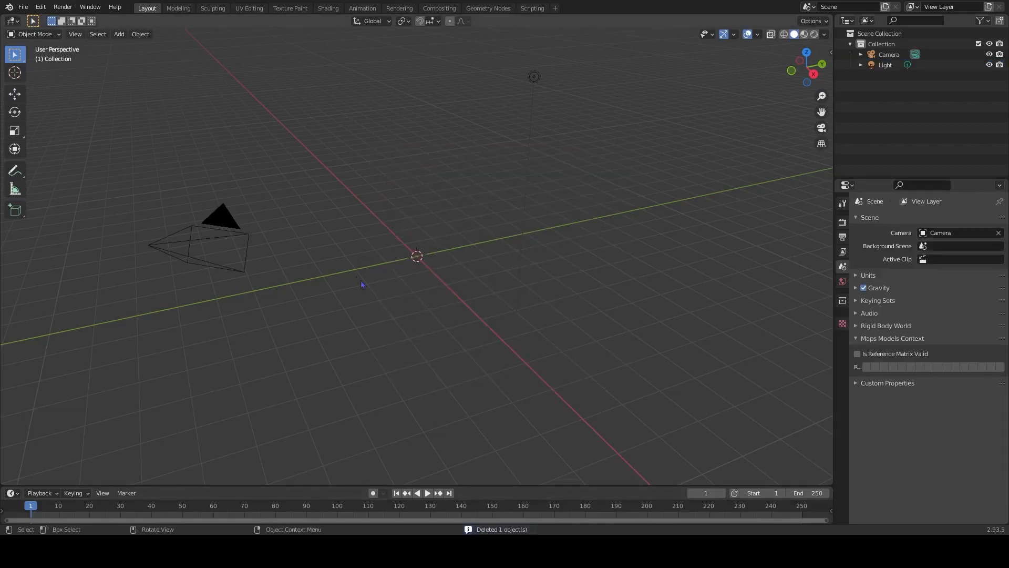
{"action": "key", "text": "shift+a"}
{"action": "mouse_move", "coordinate": [423, 254]}
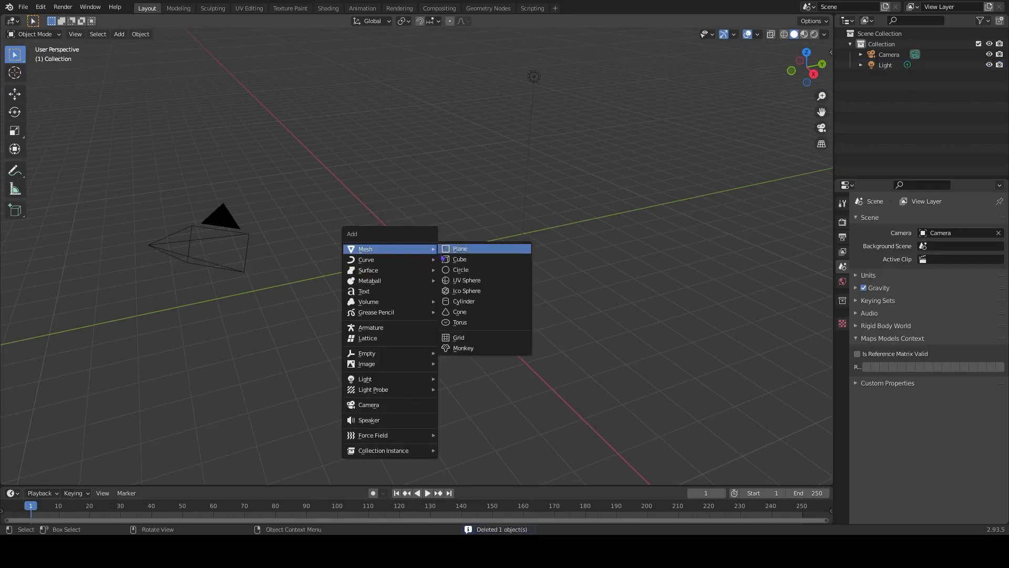
{"action": "left_click", "coordinate": [461, 248]}
{"action": "middle_click_drag", "start_coordinate": [427, 301], "coordinate": [554, 349]}
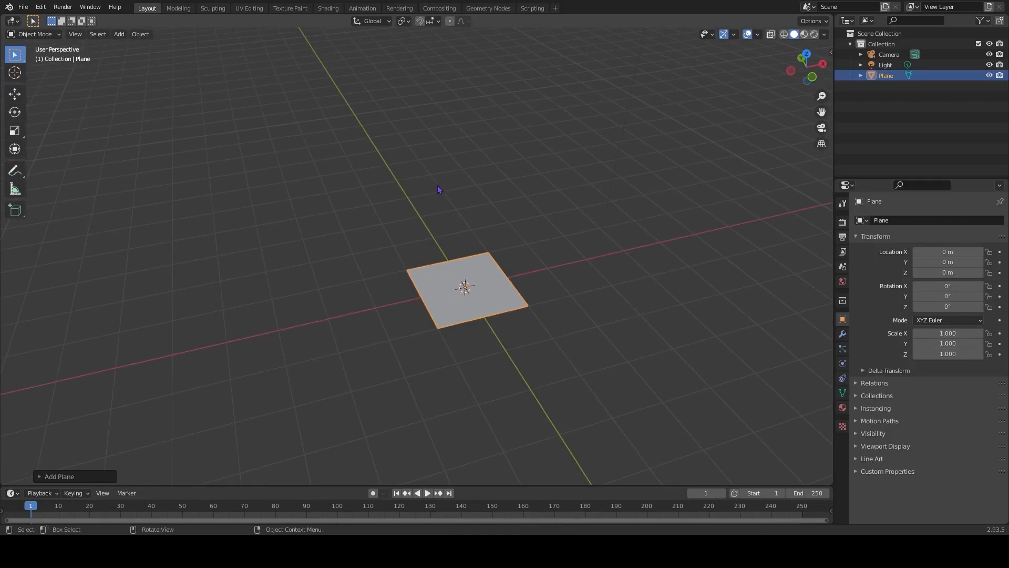
Enter Edit Mode on the plane, delete three of its four vertices and select the remaining one.
{"action": "key", "text": "Tab"}
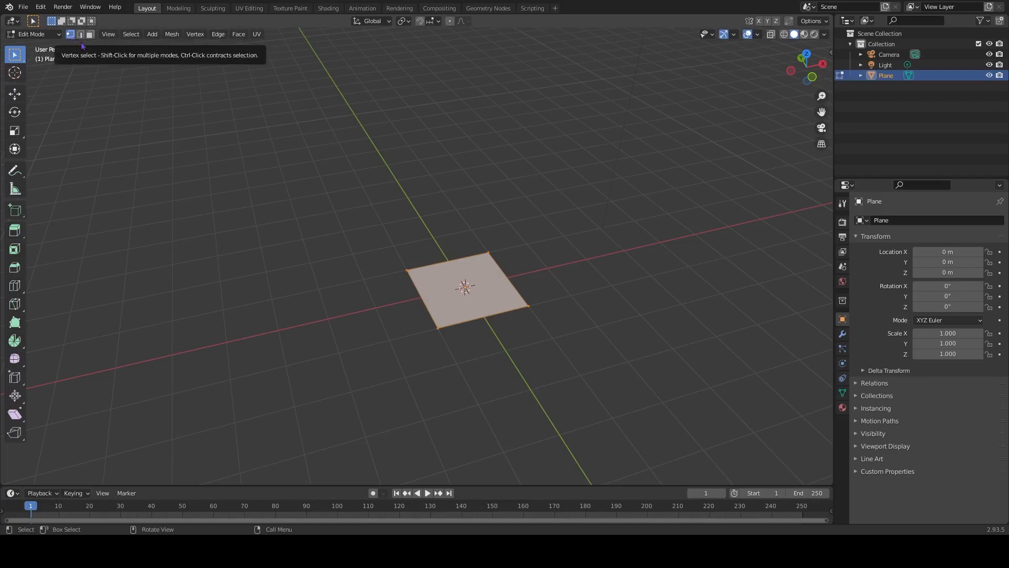
{"action": "left_click_drag", "start_coordinate": [383, 227], "coordinate": [494, 283]}
{"action": "left_click", "coordinate": [524, 307], "text": "shift"}
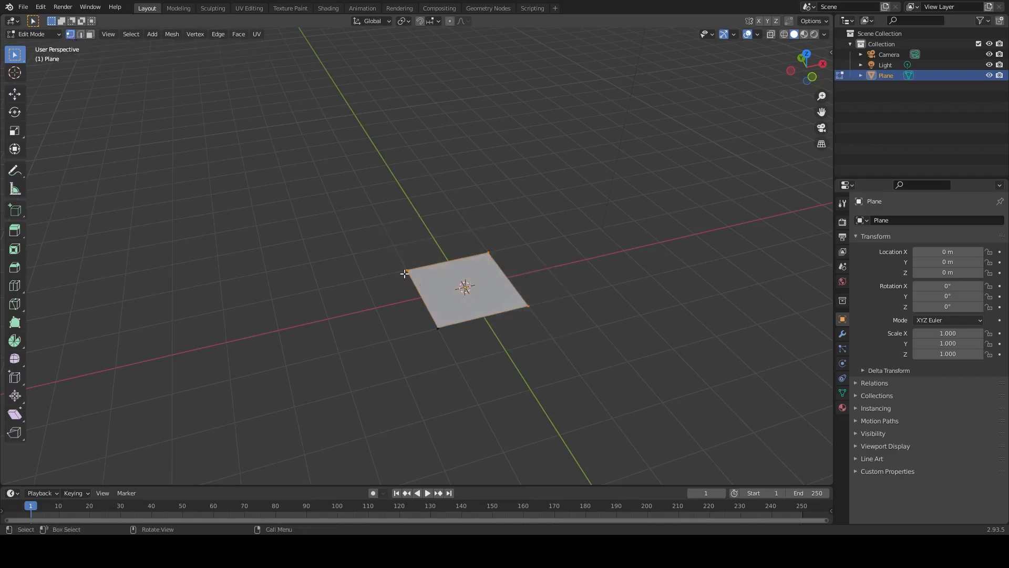
{"action": "key", "text": "x"}
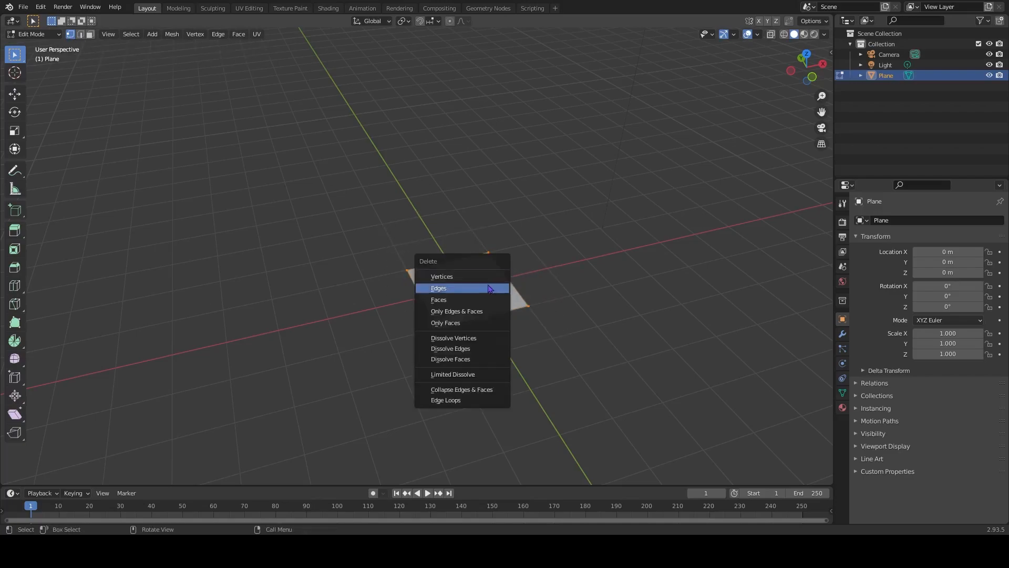
{"action": "left_click", "coordinate": [441, 277]}
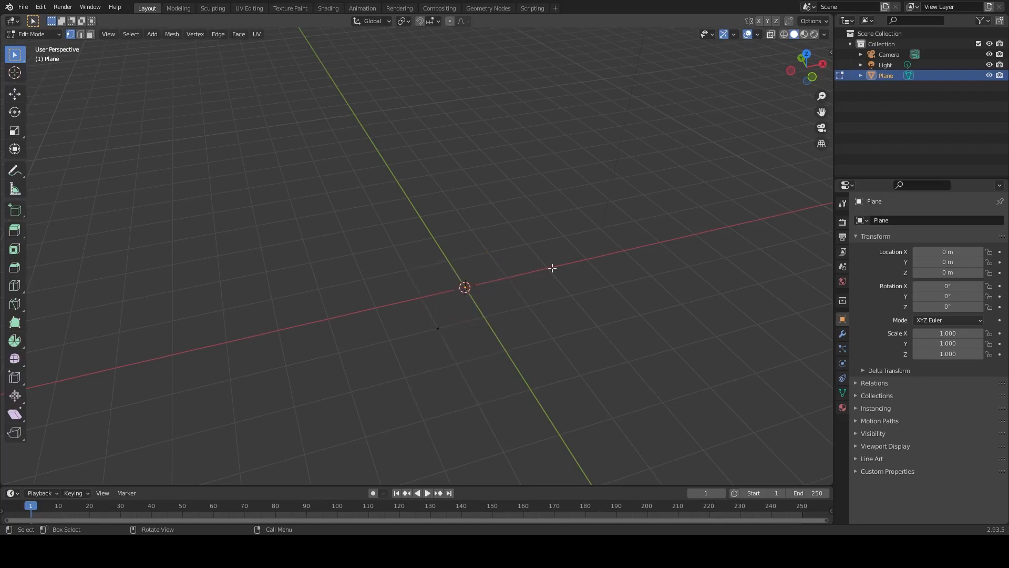
{"action": "left_click_drag", "start_coordinate": [418, 306], "coordinate": [478, 364]}
Add a Skin modifier and a Subdivision Surface modifier to the single-vertex mesh.
{"action": "middle_click_drag", "start_coordinate": [477, 364], "coordinate": [608, 328]}
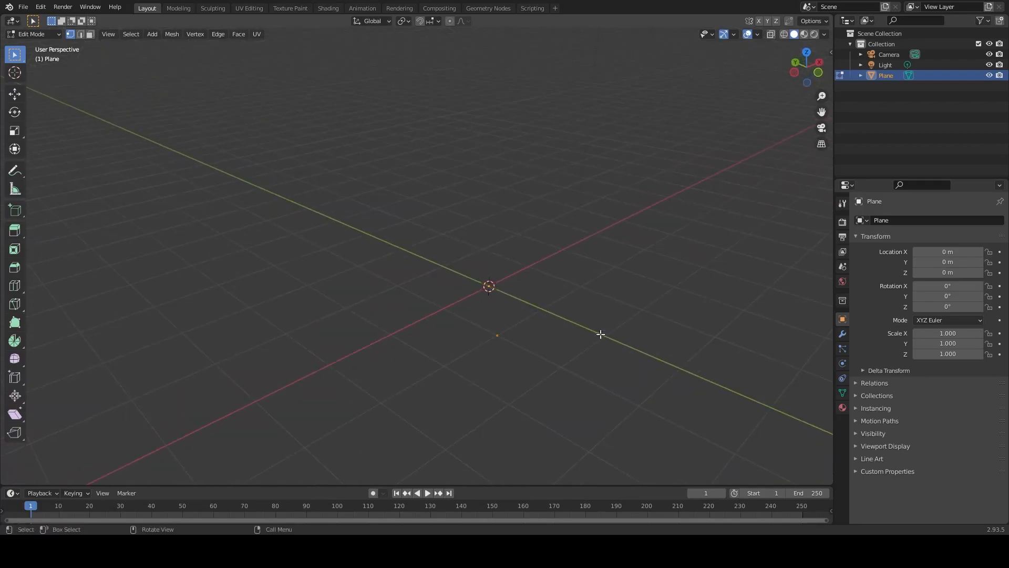
{"action": "left_click", "coordinate": [842, 339]}
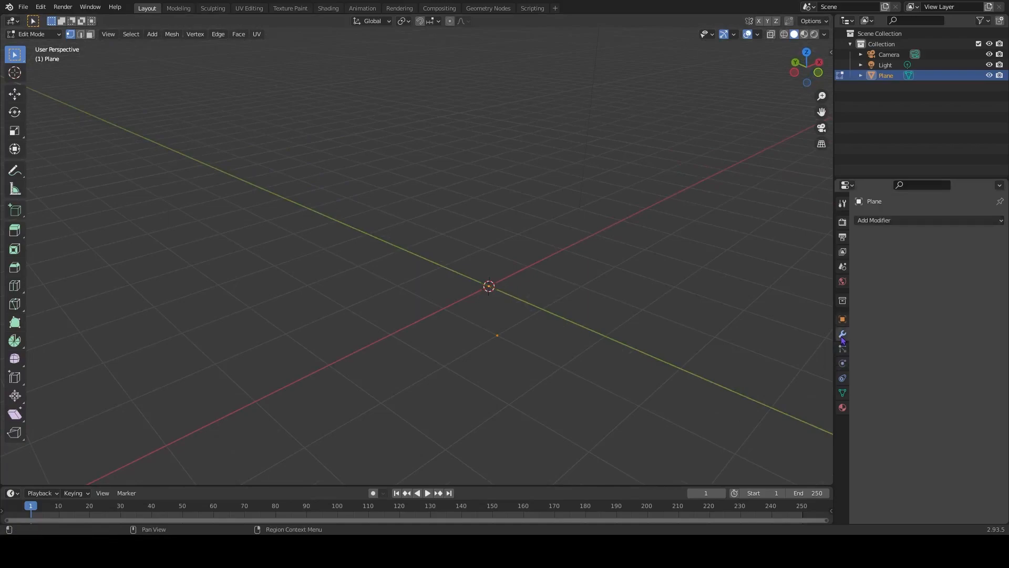
{"action": "left_click", "coordinate": [898, 223]}
{"action": "left_click", "coordinate": [799, 388]}
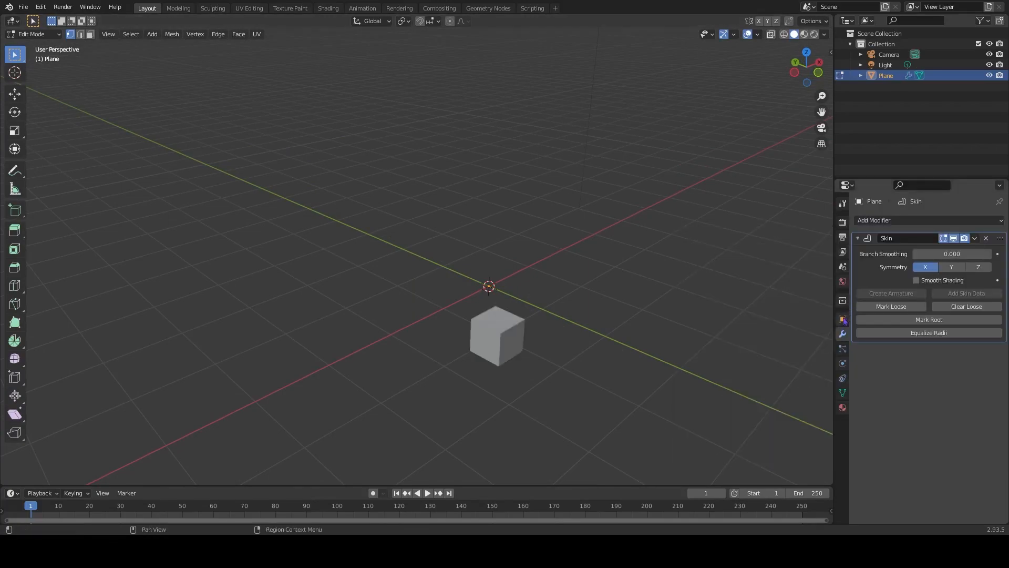
{"action": "left_click", "coordinate": [892, 219]}
{"action": "left_click", "coordinate": [799, 414]}
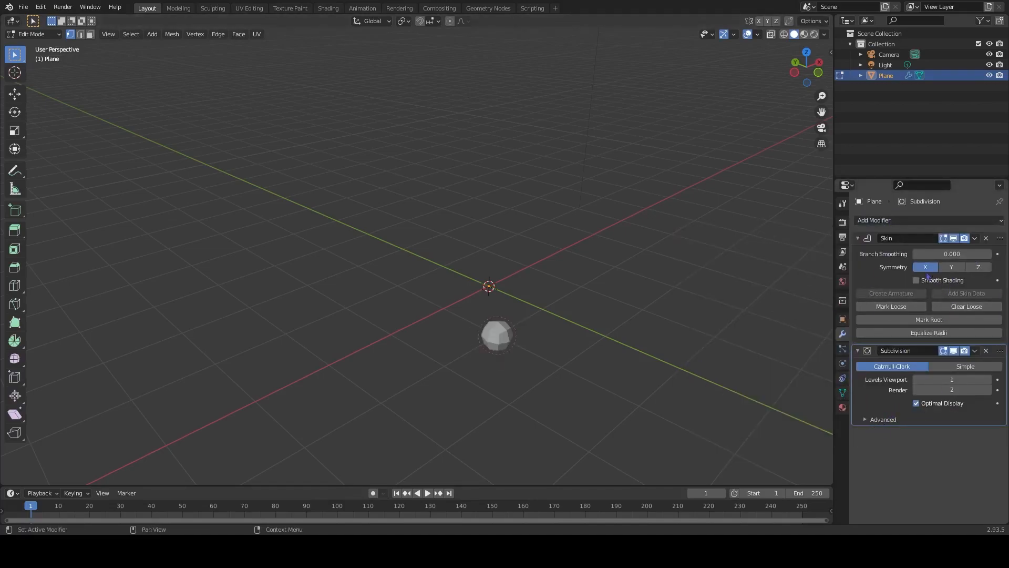
Switch to front view with wireframe shading and extrude the vertex straight up about 1.67 m to form the trunk.
{"action": "mouse_move", "coordinate": [650, 373]}
{"action": "middle_mouse_down"}
{"action": "mouse_move", "coordinate": [623, 347]}
{"action": "mouse_move", "coordinate": [641, 357]}
{"action": "middle_mouse_up"}
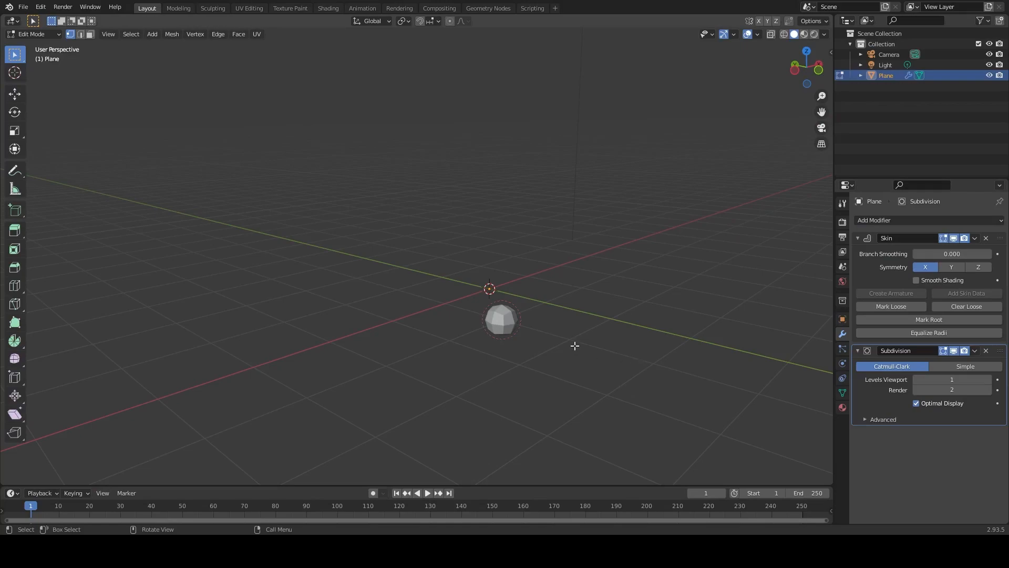
{"action": "key", "text": "KP_1"}
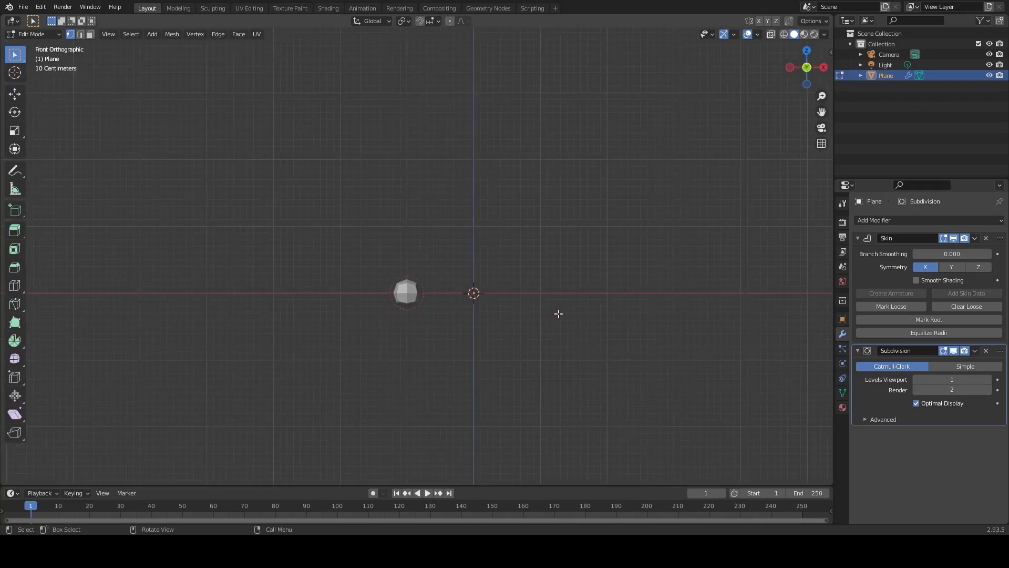
{"action": "scroll", "coordinate": [415, 303], "scroll_direction": "up", "scroll_amount": 2}
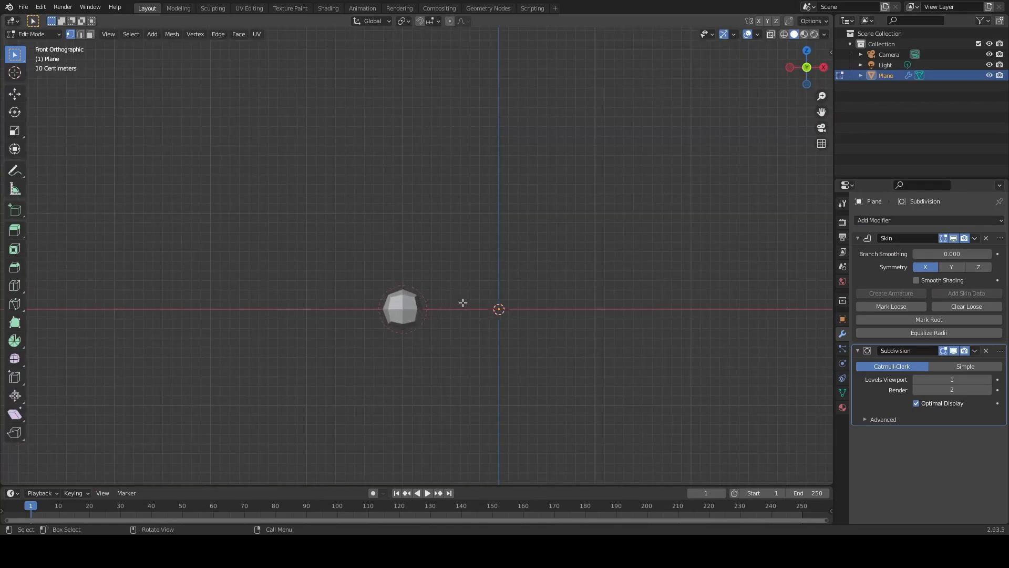
{"action": "key", "text": "z"}
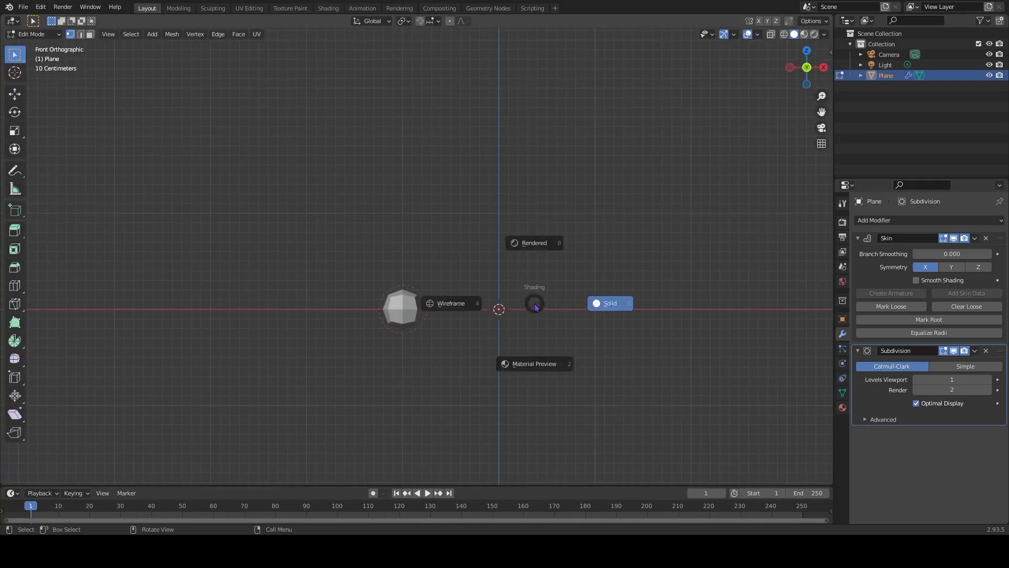
{"action": "left_click", "coordinate": [461, 309]}
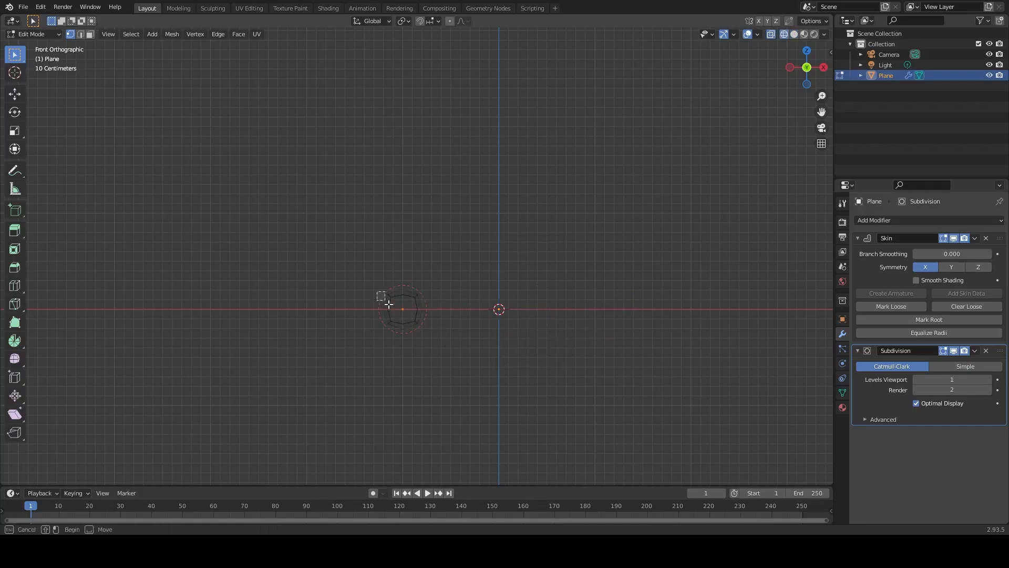
{"action": "middle_click_drag", "start_coordinate": [397, 249], "coordinate": [436, 283], "text": "shift"}
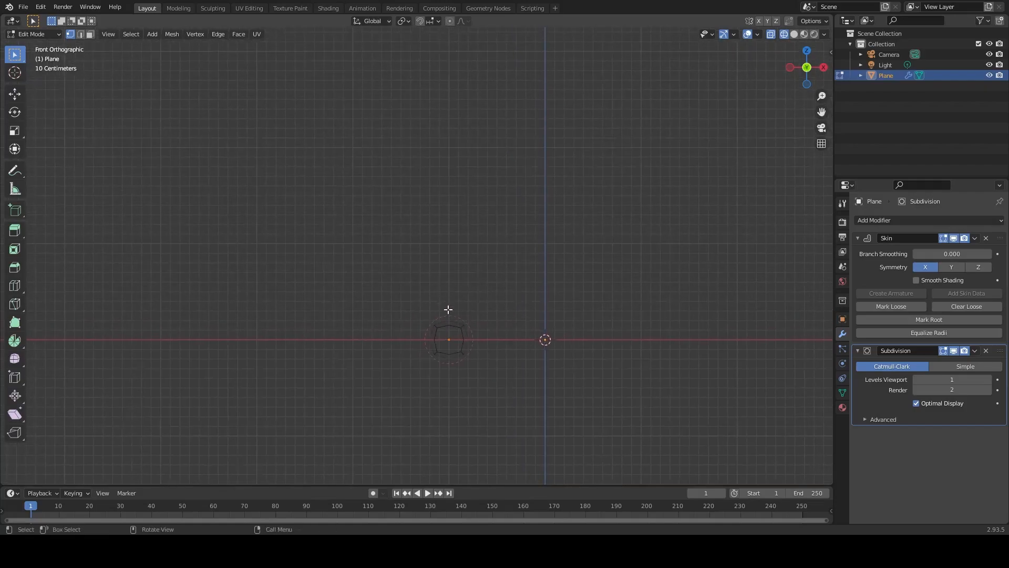
{"action": "key", "text": "e"}
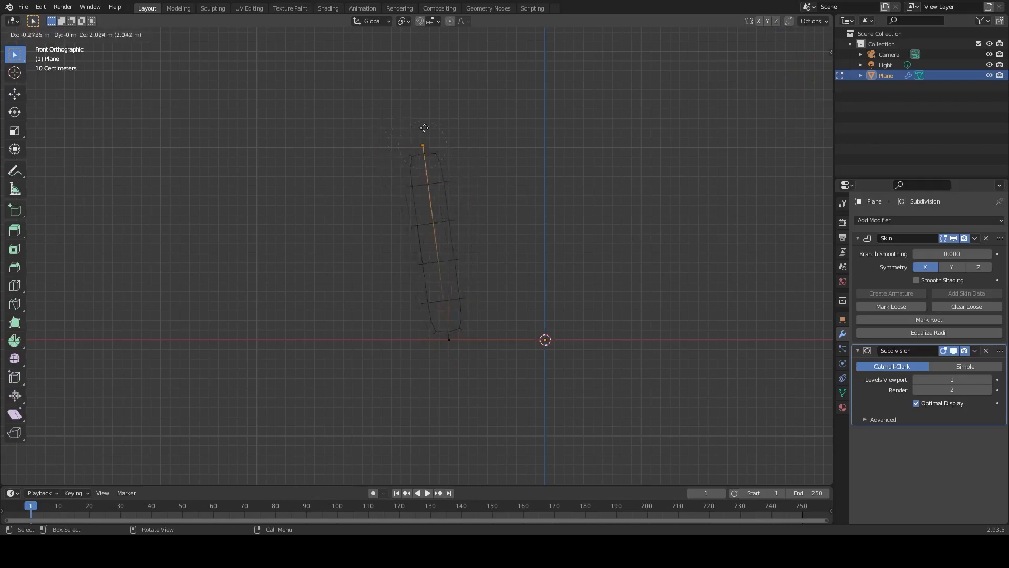
{"action": "left_click", "coordinate": [446, 162]}
Extrude two main branches from the trunk's top vertex, angled up and outward to opposite sides in a Y shape.
{"action": "middle_click_drag", "start_coordinate": [528, 180], "coordinate": [553, 273], "text": "shift"}
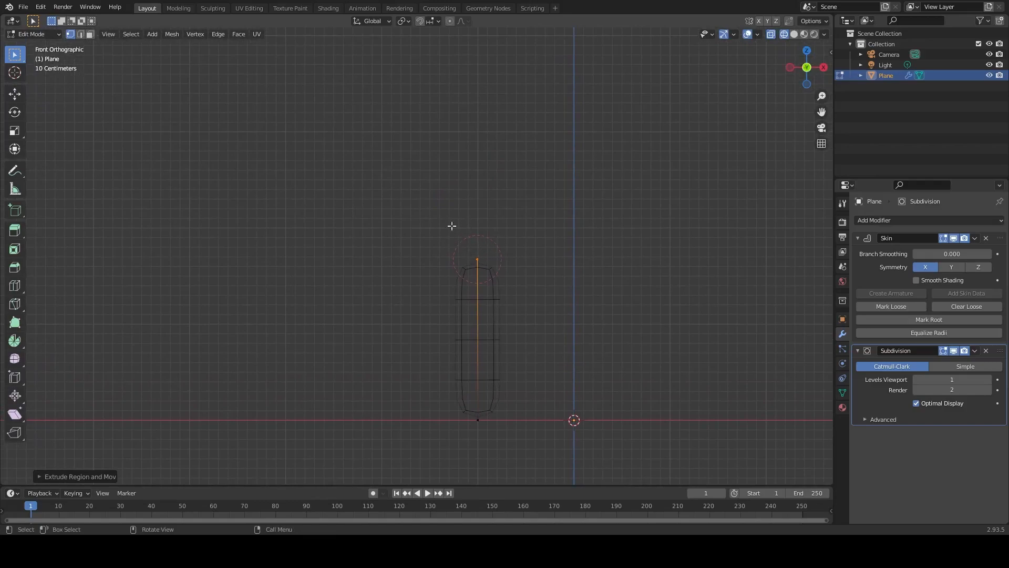
{"action": "key", "text": "e"}
{"action": "left_click", "coordinate": [271, 104]}
{"action": "left_click", "coordinate": [469, 245]}
{"action": "key", "text": "e"}
{"action": "left_click", "coordinate": [623, 136]}
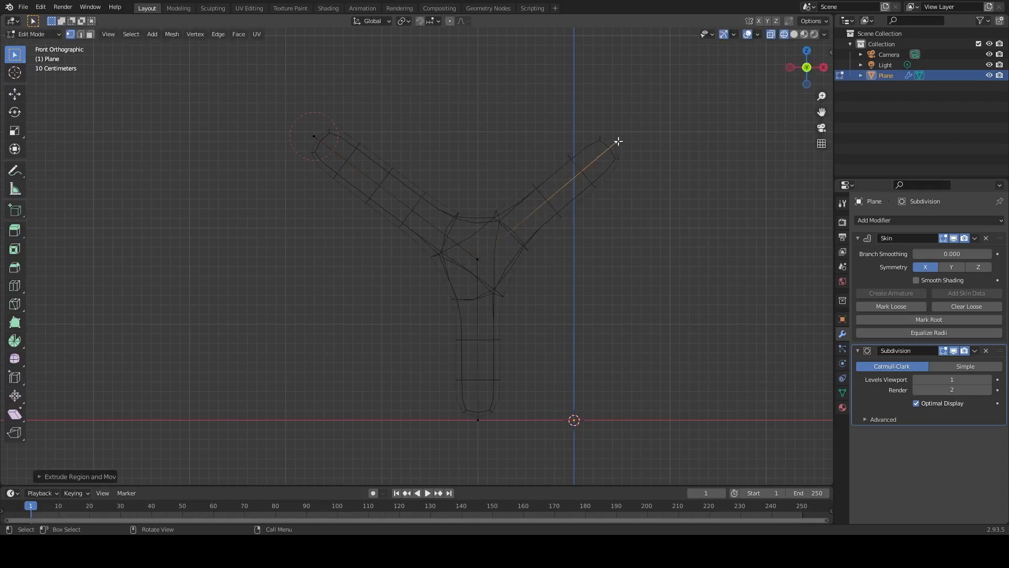
Extrude twigs from the end of a main branch so that it forks out of the front plane.
{"action": "middle_click_drag", "start_coordinate": [496, 243], "coordinate": [473, 211]}
{"action": "key", "text": "g"}
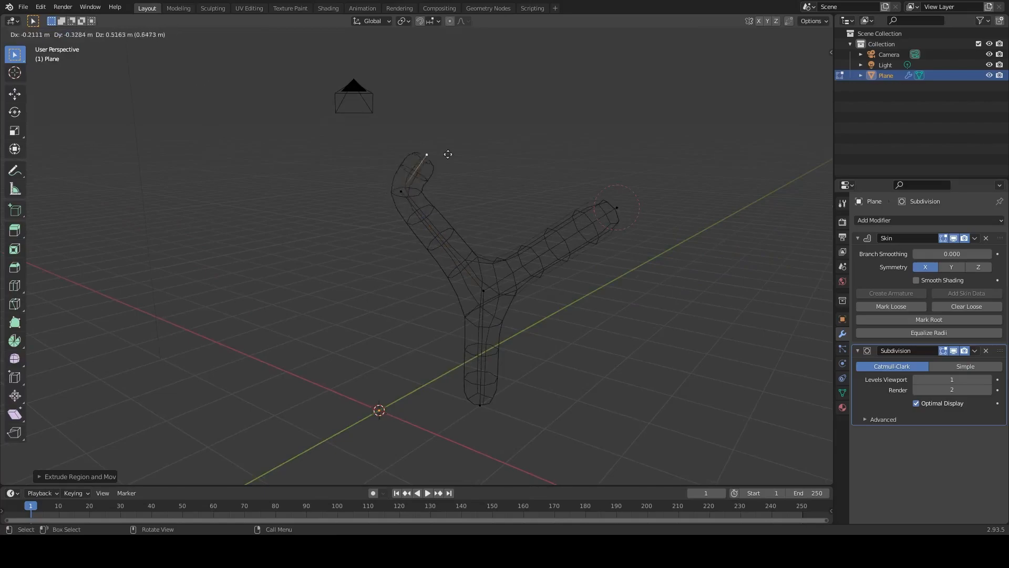
{"action": "left_click", "coordinate": [470, 87]}
{"action": "middle_click_drag", "start_coordinate": [464, 158], "coordinate": [358, 166]}
{"action": "left_click", "coordinate": [457, 144]}
{"action": "key", "text": "e"}
{"action": "left_click", "coordinate": [314, 95]}
{"action": "left_click", "coordinate": [474, 208]}
{"action": "key", "text": "e"}
{"action": "left_click", "coordinate": [576, 134]}
Extrude another side branch lower on the tree and move its tip outward.
{"action": "key", "text": "e"}
{"action": "middle_click_drag", "start_coordinate": [387, 226], "coordinate": [446, 230]}
{"action": "left_click", "coordinate": [397, 339]}
{"action": "middle_click_drag", "start_coordinate": [399, 336], "coordinate": [533, 315]}
{"action": "key", "text": "e"}
{"action": "left_click", "coordinate": [434, 267]}
{"action": "mouse_move", "coordinate": [435, 266]}
{"action": "middle_mouse_down"}
{"action": "mouse_move", "coordinate": [513, 258]}
{"action": "mouse_move", "coordinate": [422, 251]}
{"action": "middle_mouse_up"}
{"action": "key", "text": "g"}
{"action": "left_click", "coordinate": [390, 226]}
{"action": "scroll", "coordinate": [422, 252], "scroll_direction": "up", "scroll_amount": 1}
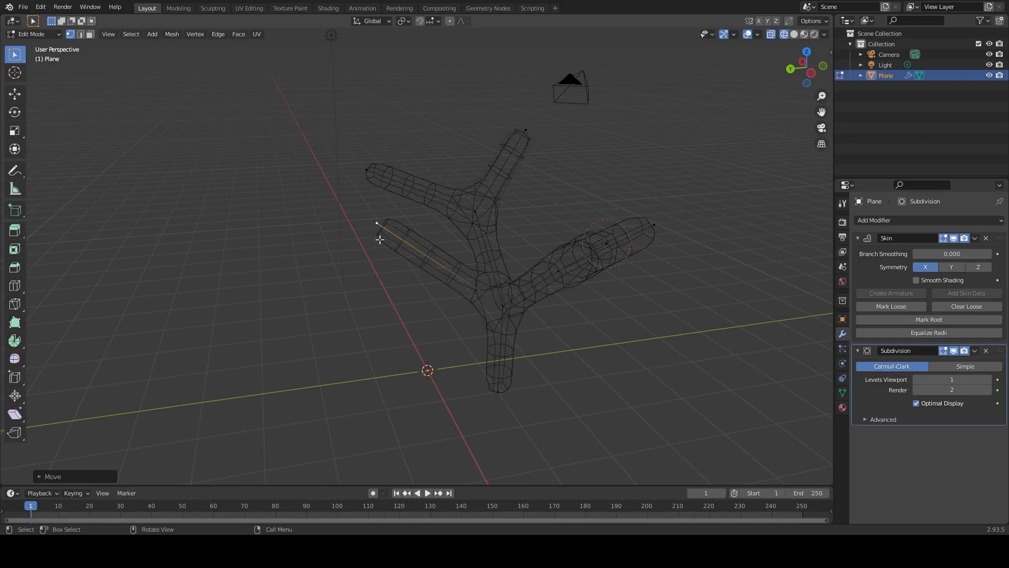
Select the upper fork's joint vertex and lower it by about 0.32 m.
{"action": "left_click", "coordinate": [476, 211]}
{"action": "middle_click_drag", "start_coordinate": [477, 213], "coordinate": [538, 220]}
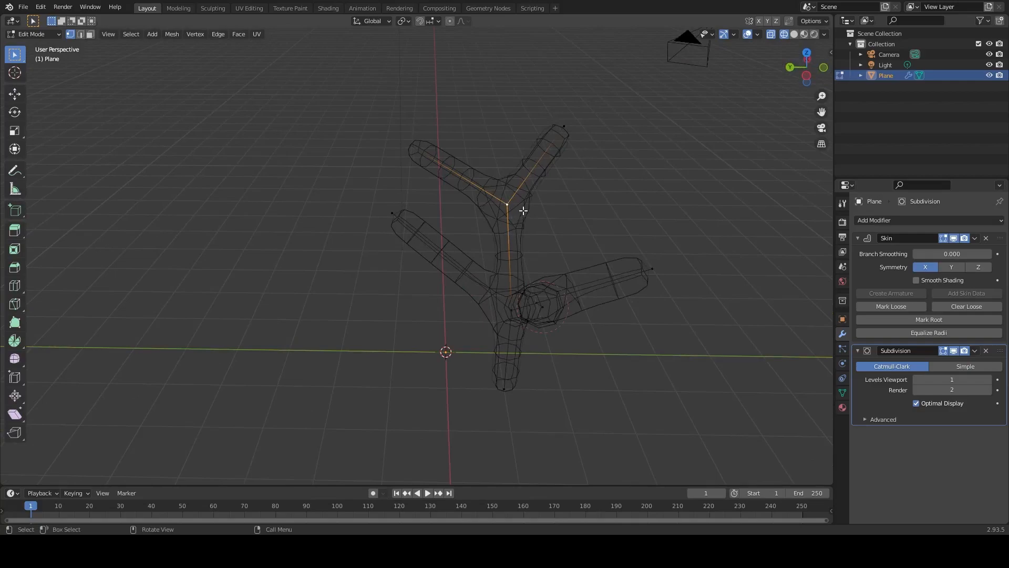
{"action": "key", "text": "g"}
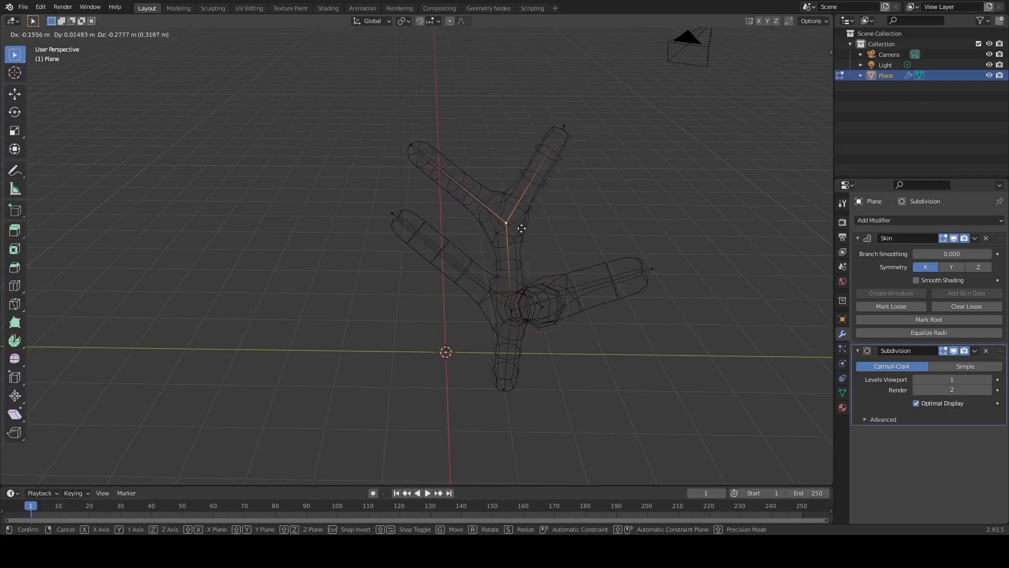
{"action": "left_click", "coordinate": [520, 227]}
Reposition the upper fork's twig tips from different viewing angles to spread them apart.
{"action": "left_click", "coordinate": [412, 147]}
{"action": "key", "text": "g"}
{"action": "left_click", "coordinate": [439, 145]}
{"action": "key", "text": "g"}
{"action": "left_click", "coordinate": [575, 139]}
{"action": "middle_click_drag", "start_coordinate": [575, 140], "coordinate": [488, 275]}
{"action": "key", "text": "g"}
{"action": "left_click", "coordinate": [517, 215]}
Try a loop cut midway along the segment between the trunk top and the opposite branch's fork.
{"action": "left_click", "coordinate": [543, 230]}
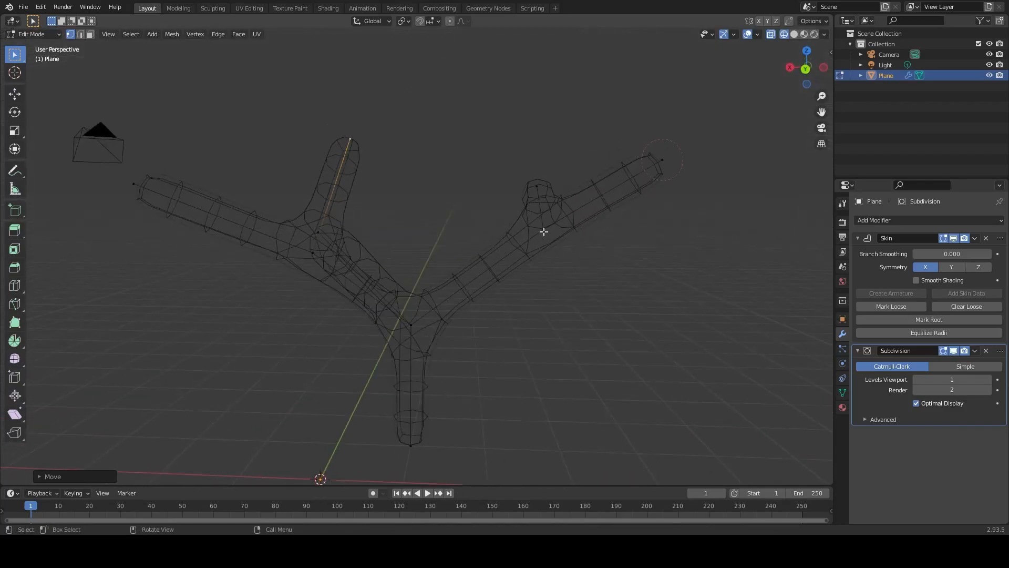
{"action": "key", "text": "g"}
{"action": "left_click", "coordinate": [489, 277]}
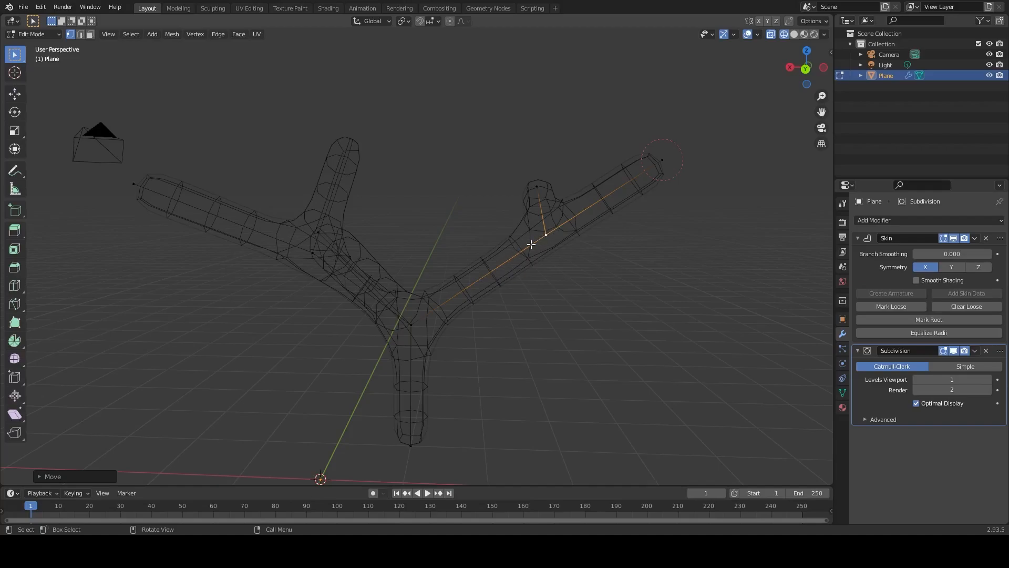
{"action": "key", "text": "shift+s"}
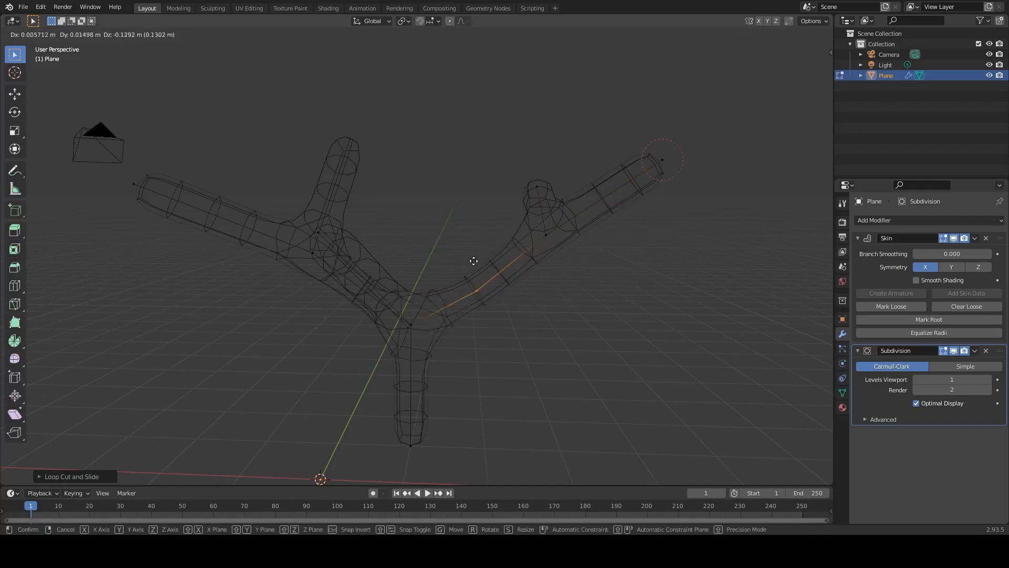
{"action": "right_click", "coordinate": [508, 267]}
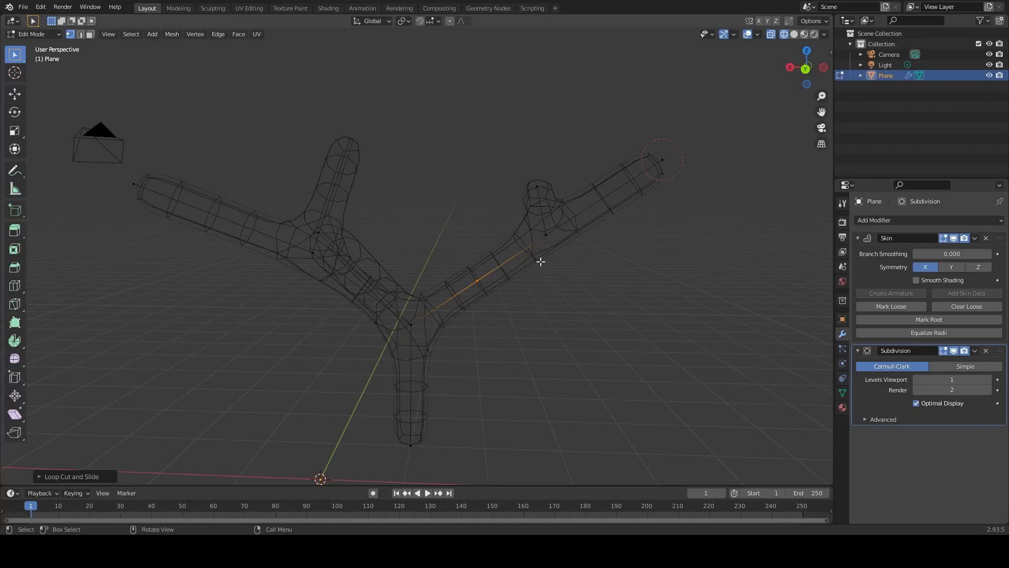
{"action": "left_click", "coordinate": [562, 257]}
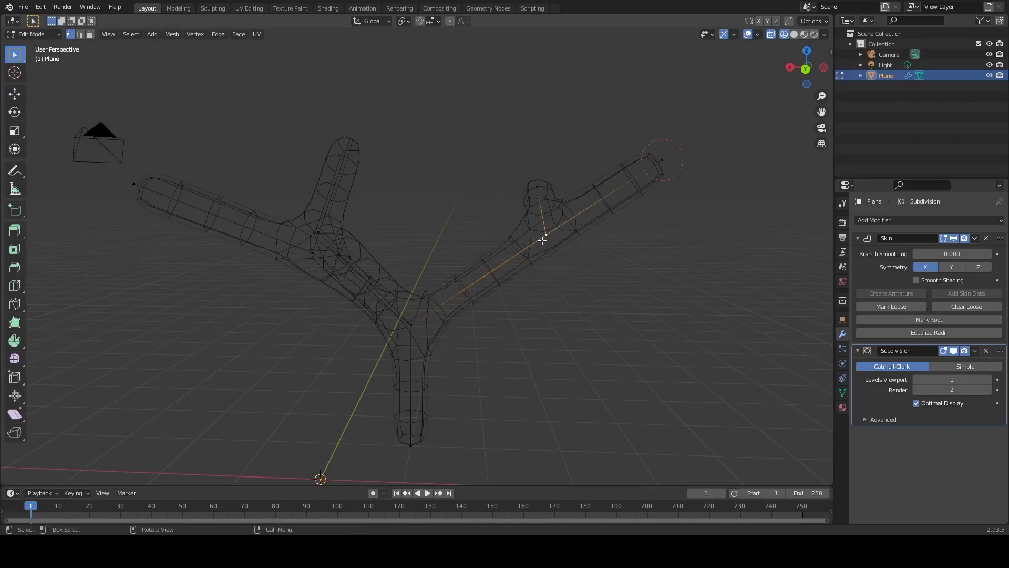
Insert a vertex midway between the trunk top and the branch fork with a loop cut and move it to bend the branch.
{"action": "key", "text": "ctrl+r"}
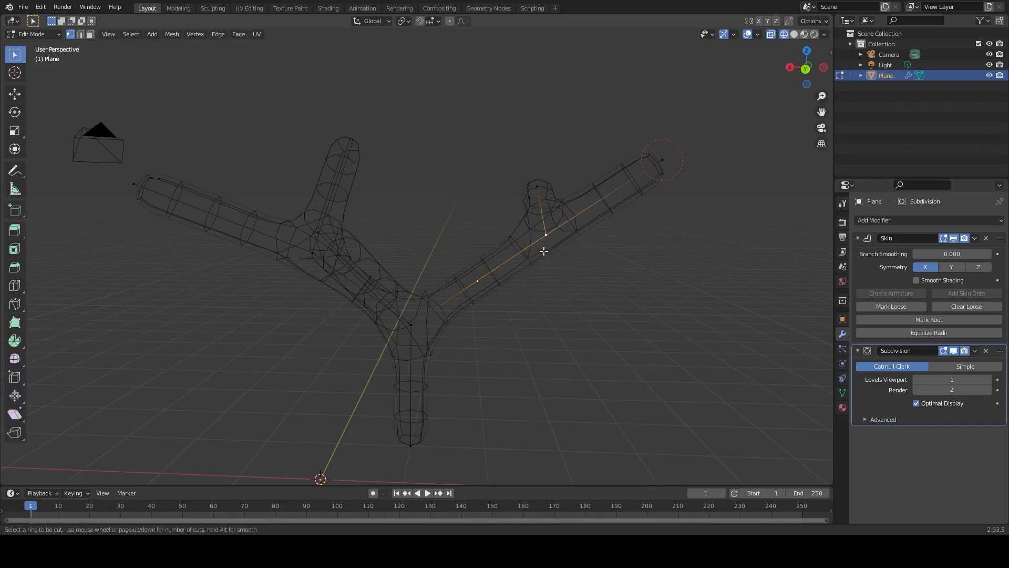
{"action": "left_click", "coordinate": [477, 282]}
{"action": "right_click", "coordinate": [548, 297]}
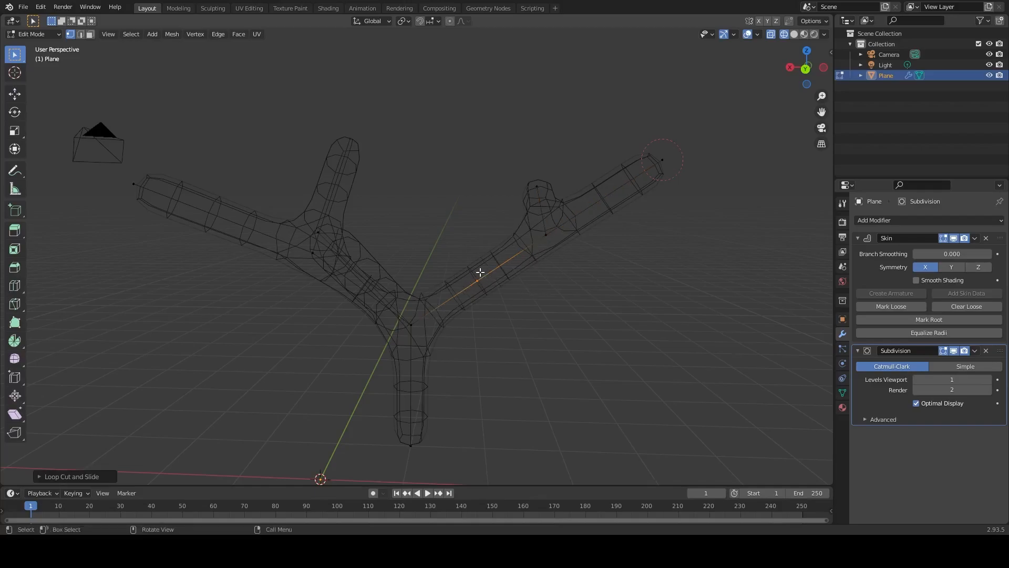
{"action": "key", "text": "g"}
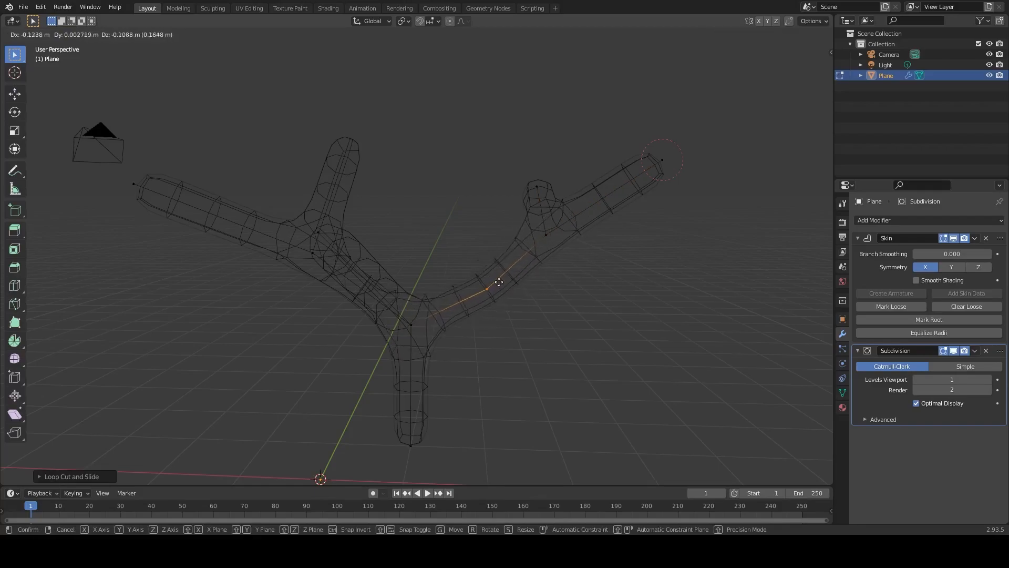
{"action": "left_click", "coordinate": [484, 265]}
{"action": "middle_click_drag", "start_coordinate": [484, 264], "coordinate": [509, 318]}
{"action": "key", "text": "g"}
{"action": "left_click", "coordinate": [525, 219]}
Extrude more side-branch segments from the limbs and adjust the position of the new growth.
{"action": "middle_click_drag", "start_coordinate": [524, 171], "coordinate": [349, 227]}
{"action": "key", "text": "e"}
{"action": "left_click", "coordinate": [450, 224]}
{"action": "middle_click_drag", "start_coordinate": [450, 225], "coordinate": [507, 217]}
{"action": "key", "text": "g"}
{"action": "middle_click_drag", "start_coordinate": [507, 252], "coordinate": [518, 308]}
{"action": "left_click", "coordinate": [435, 214]}
{"action": "key", "text": "e"}
{"action": "left_click", "coordinate": [450, 153]}
{"action": "middle_click_drag", "start_coordinate": [450, 153], "coordinate": [509, 105]}
Move several branch vertices from different angles to space out the limbs around the trunk.
{"action": "left_click", "coordinate": [417, 260]}
{"action": "middle_click_drag", "start_coordinate": [426, 263], "coordinate": [396, 277]}
{"action": "left_click", "coordinate": [332, 233]}
{"action": "key", "text": "g"}
{"action": "left_click", "coordinate": [315, 204]}
{"action": "middle_click_drag", "start_coordinate": [315, 204], "coordinate": [277, 249]}
{"action": "key", "text": "g"}
{"action": "left_click", "coordinate": [292, 181]}
{"action": "key", "text": "g"}
{"action": "left_click", "coordinate": [473, 131]}
Extrude additional twigs from the upper branch ends and adjust the last one's position.
{"action": "key", "text": "e"}
{"action": "left_click", "coordinate": [471, 131]}
{"action": "key", "text": "e"}
{"action": "key", "text": "e"}
{"action": "left_click", "coordinate": [609, 79]}
{"action": "left_click", "coordinate": [601, 147]}
{"action": "key", "text": "e"}
{"action": "left_click", "coordinate": [663, 147]}
{"action": "key", "text": "g"}
Insert a vertex along an upper branch with a loop cut and move it to bend the segment.
{"action": "key", "text": "ctrl+r"}
{"action": "left_click", "coordinate": [571, 166]}
{"action": "key", "text": "g"}
{"action": "mouse_move", "coordinate": [597, 192]}
{"action": "middle_mouse_down"}
{"action": "mouse_move", "coordinate": [503, 175]}
{"action": "mouse_move", "coordinate": [557, 164]}
{"action": "mouse_move", "coordinate": [597, 173]}
{"action": "middle_mouse_up"}
{"action": "key", "text": "g"}
{"action": "left_click", "coordinate": [518, 185]}
Reposition upper branch vertices from two viewing angles to give the limbs a more irregular shape.
{"action": "left_click", "coordinate": [633, 163]}
{"action": "middle_click_drag", "start_coordinate": [689, 155], "coordinate": [612, 153]}
{"action": "key", "text": "g"}
{"action": "key", "text": "g"}
{"action": "left_click", "coordinate": [506, 215]}
{"action": "middle_click_drag", "start_coordinate": [506, 215], "coordinate": [396, 194]}
Adjust a joint vertex low in the branching and reposition a side-branch vertex.
{"action": "key", "text": "g"}
{"action": "left_click", "coordinate": [353, 165]}
{"action": "left_click", "coordinate": [463, 306]}
{"action": "key", "text": "g"}
{"action": "left_click", "coordinate": [464, 306]}
{"action": "middle_click_drag", "start_coordinate": [463, 306], "coordinate": [562, 294]}
{"action": "left_click", "coordinate": [408, 237]}
{"action": "middle_click_drag", "start_coordinate": [349, 180], "coordinate": [323, 226]}
Move the vertices near the end of the outermost branch to refine its direction.
{"action": "key", "text": "g"}
{"action": "left_click", "coordinate": [324, 274]}
{"action": "middle_click_drag", "start_coordinate": [336, 270], "coordinate": [541, 203]}
{"action": "key", "text": "g"}
{"action": "left_click", "coordinate": [604, 176]}
{"action": "middle_click_drag", "start_coordinate": [604, 176], "coordinate": [461, 261]}
{"action": "left_click", "coordinate": [620, 192]}
{"action": "key", "text": "g"}
{"action": "left_click", "coordinate": [651, 189]}
Move the newly cut vertex partway along the right main branch to bend that limb.
{"action": "middle_click_drag", "start_coordinate": [465, 343], "coordinate": [508, 270]}
{"action": "scroll", "coordinate": [464, 360], "scroll_direction": "up", "scroll_amount": 2}
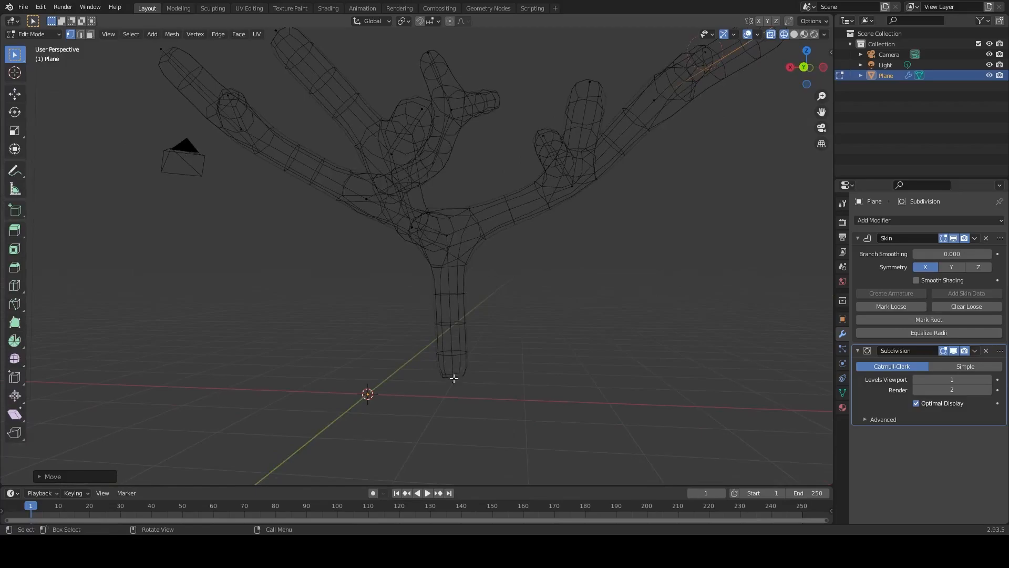
Enlarge the skin radius at the bottom vertex of the trunk to thicken its base.
{"action": "left_click", "coordinate": [454, 380]}
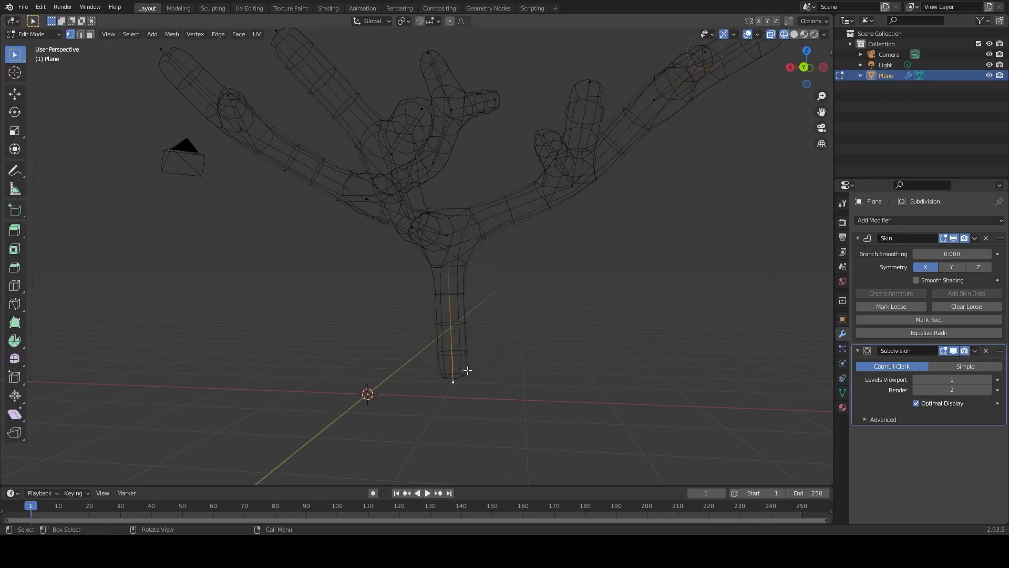
{"action": "key", "text": "ctrl+a"}
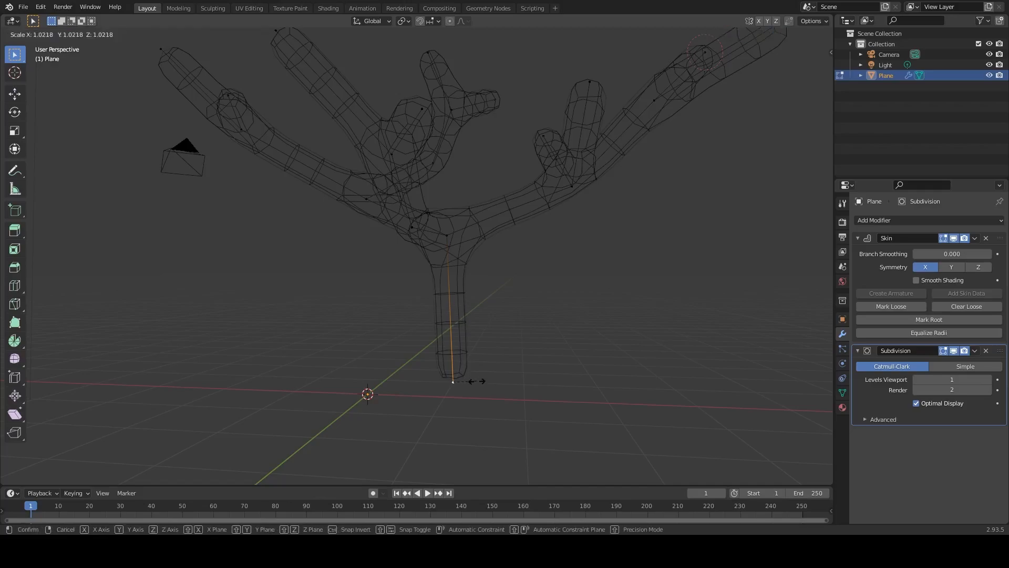
{"action": "left_click", "coordinate": [494, 380]}
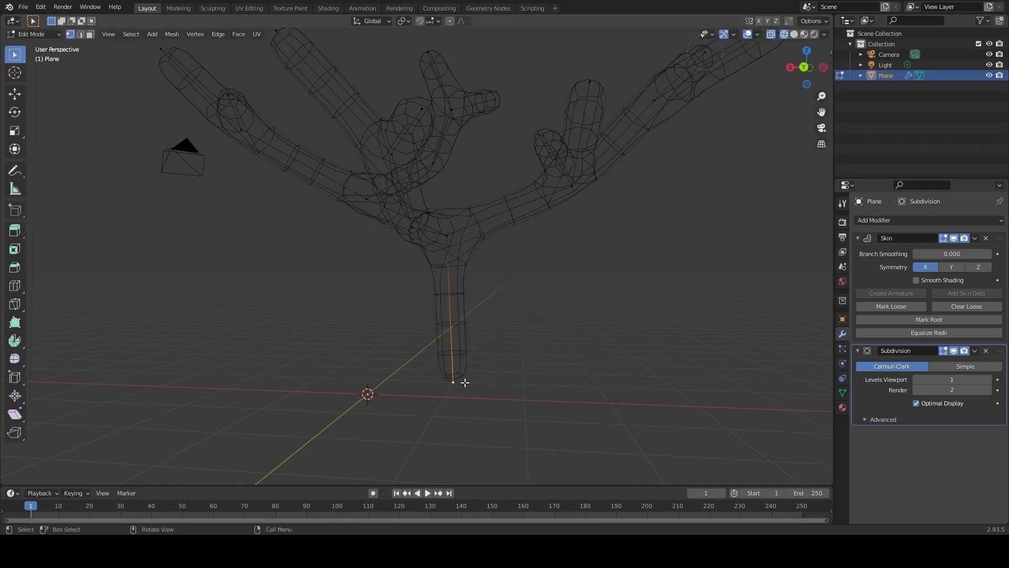
{"action": "key", "text": "ctrl+a"}
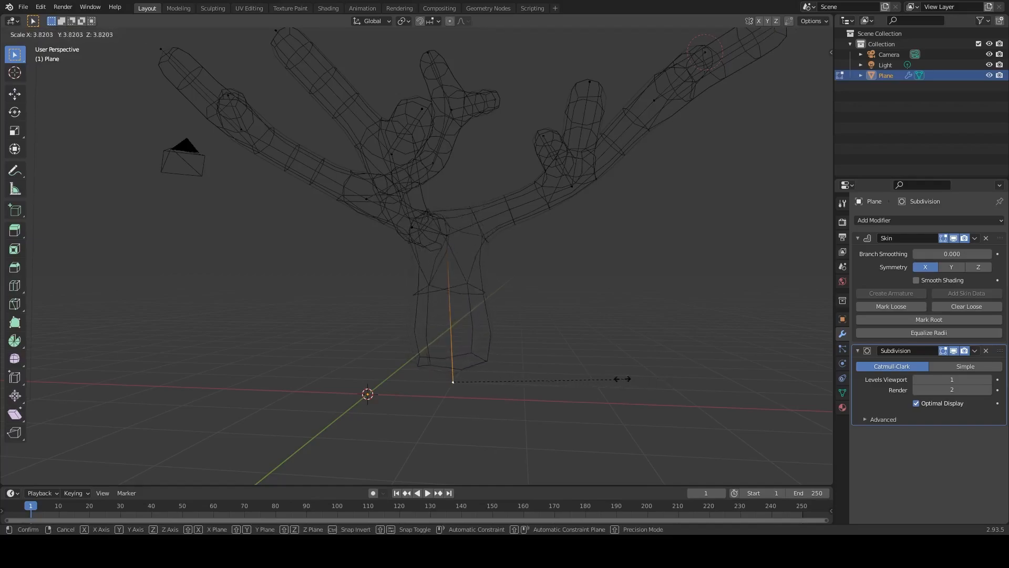
{"action": "left_click", "coordinate": [547, 368]}
Lower the vertex where the trunk splits and widen the skin at the trunk's base further.
{"action": "left_click", "coordinate": [443, 235]}
{"action": "key", "text": "g"}
{"action": "left_click", "coordinate": [442, 259]}
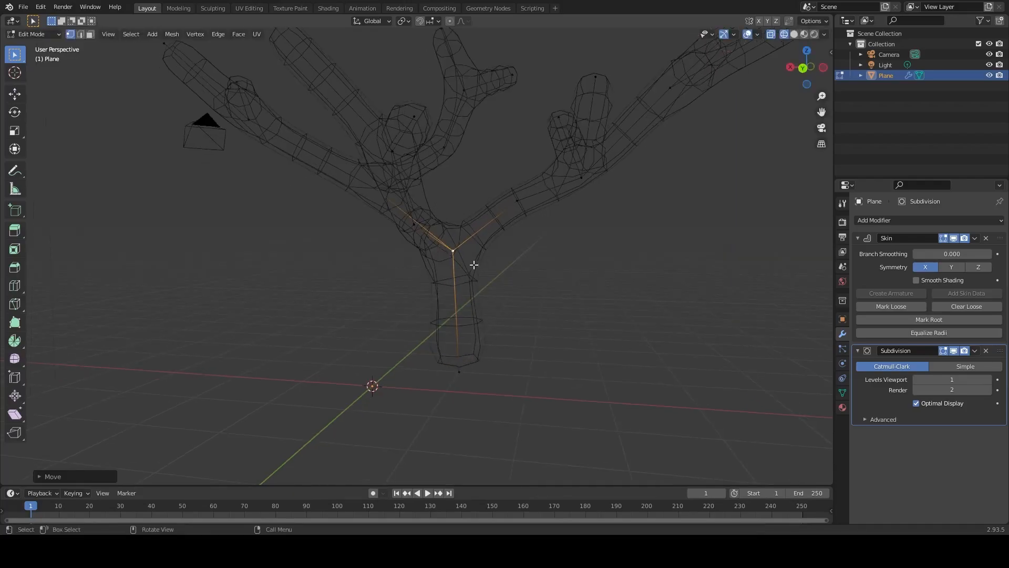
{"action": "key", "text": "ctrl+a"}
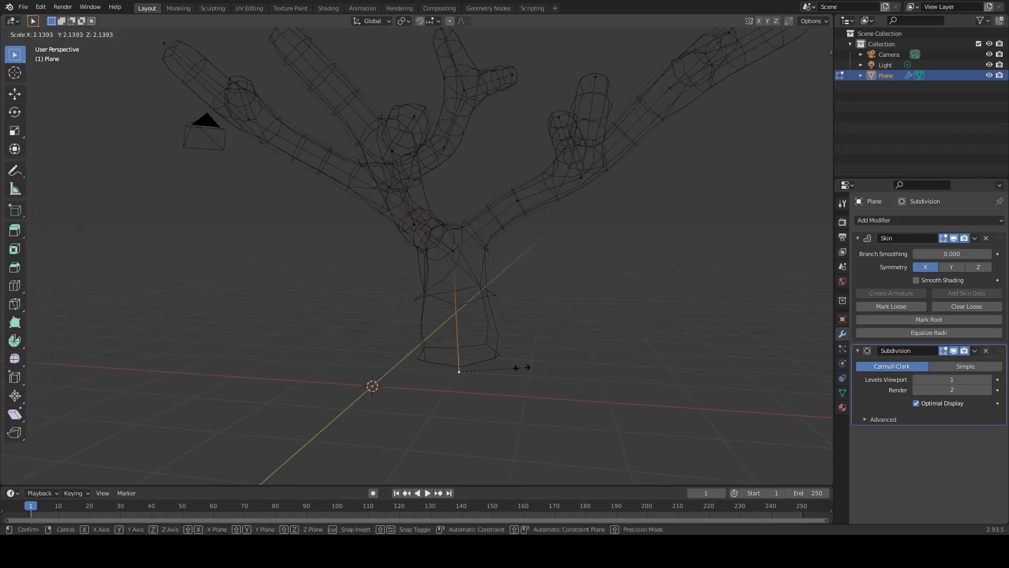
{"action": "left_click", "coordinate": [536, 271]}
Resize the skin around the fork vertex where the trunk splits into the main branches.
{"action": "left_click", "coordinate": [519, 200]}
{"action": "middle_click_drag", "start_coordinate": [528, 237], "coordinate": [432, 345]}
{"action": "middle_click_drag", "start_coordinate": [525, 352], "coordinate": [473, 304]}
{"action": "left_click", "coordinate": [459, 249]}
{"action": "middle_click_drag", "start_coordinate": [460, 249], "coordinate": [576, 288]}
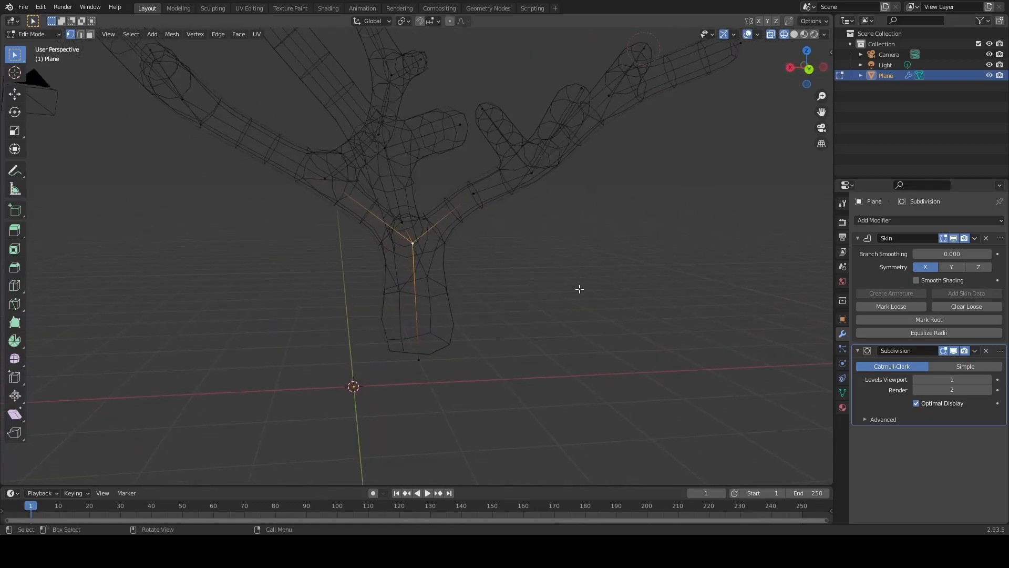
{"action": "middle_click_drag", "start_coordinate": [485, 256], "coordinate": [485, 323]}
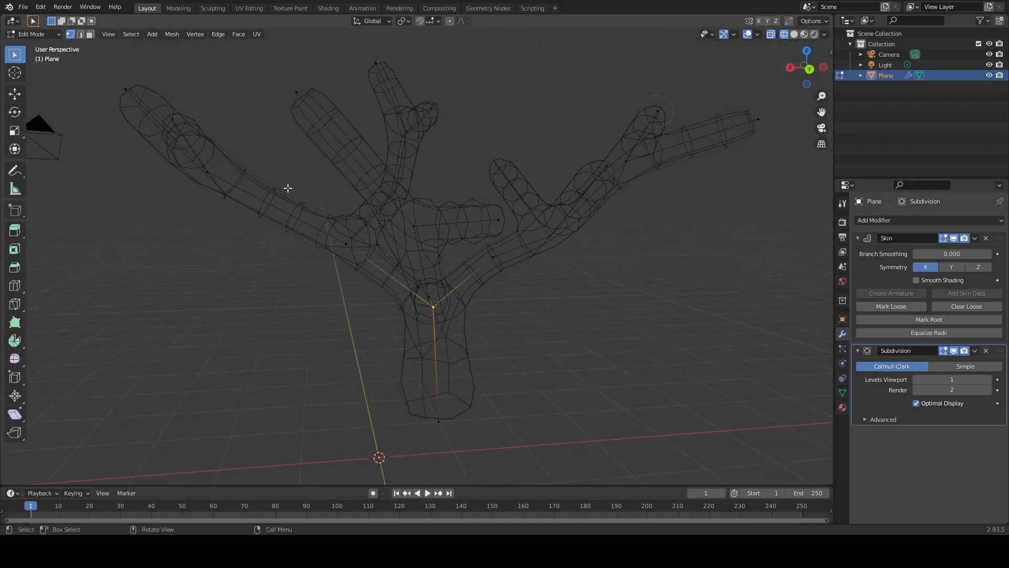
{"action": "middle_click_drag", "start_coordinate": [428, 274], "coordinate": [391, 274]}
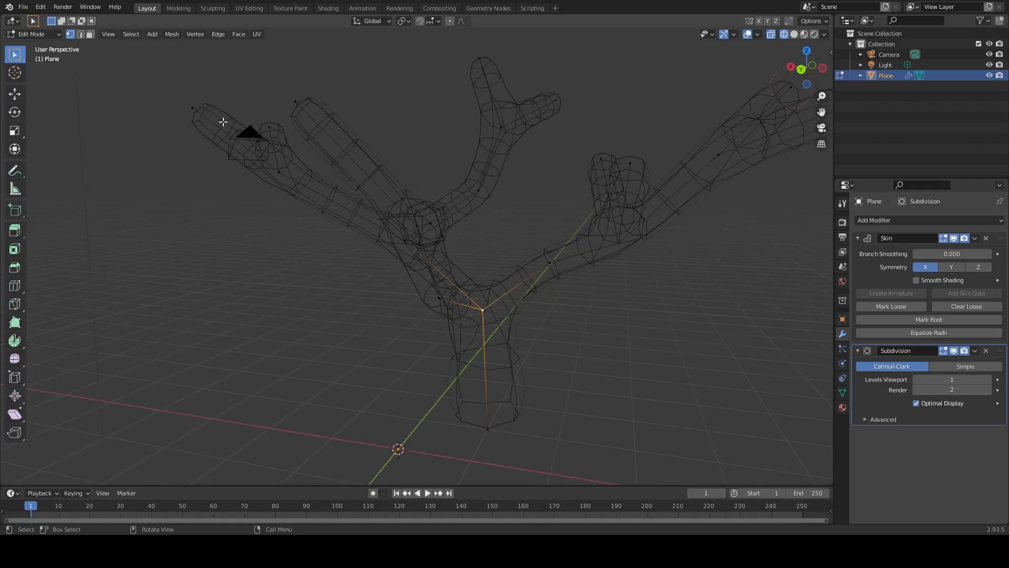
{"action": "middle_click_drag", "start_coordinate": [443, 295], "coordinate": [470, 309]}
{"action": "middle_click_drag", "start_coordinate": [521, 341], "coordinate": [515, 293]}
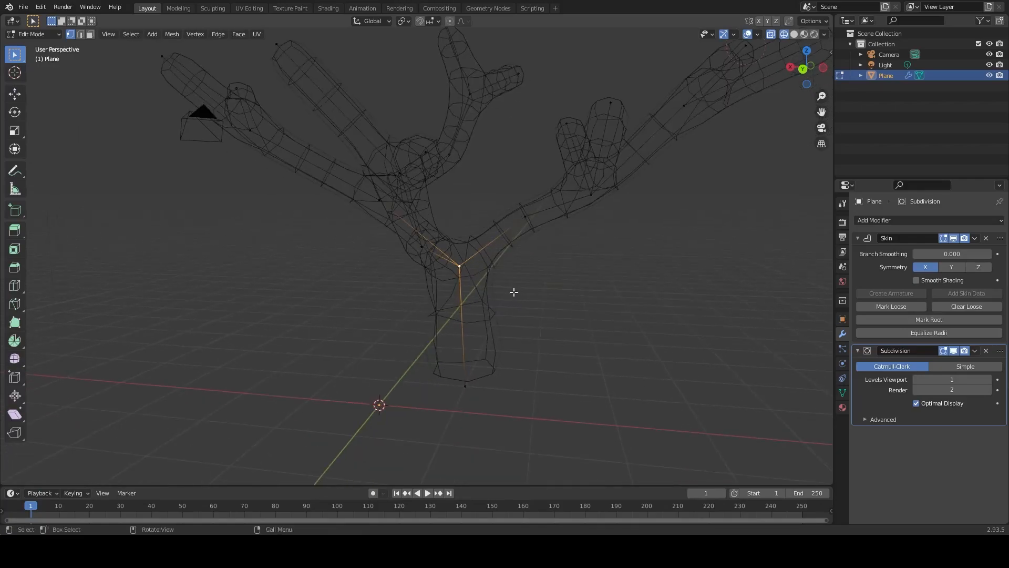
{"action": "middle_click_drag", "start_coordinate": [335, 166], "coordinate": [540, 273]}
{"action": "key", "text": "ctrl+a"}
{"action": "left_click", "coordinate": [601, 276]}
Select the first branch joints above the trunk fork, resize their skin together and nudge them slightly.
{"action": "middle_click_drag", "start_coordinate": [602, 277], "coordinate": [401, 258]}
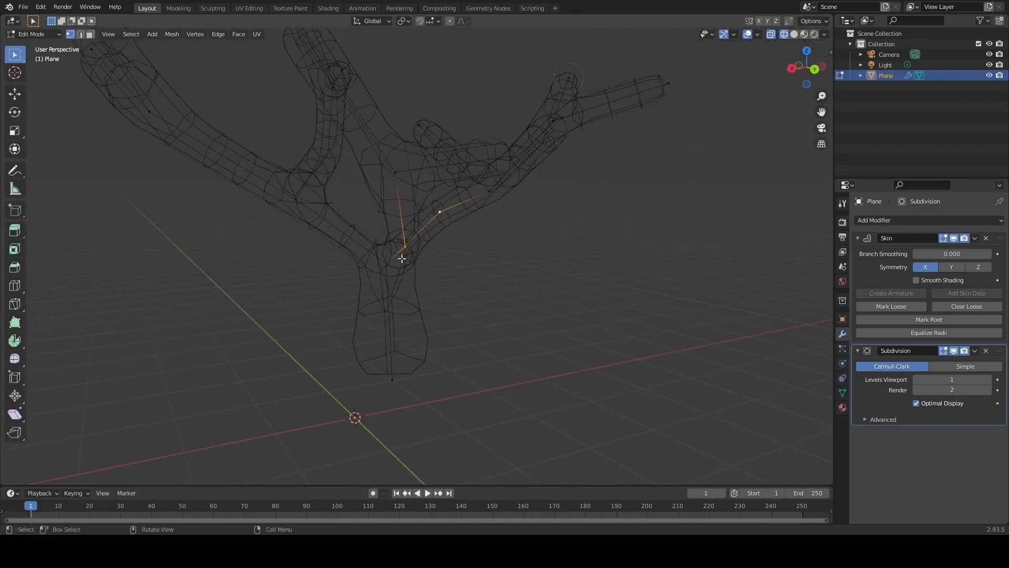
{"action": "left_click", "coordinate": [301, 201], "text": "shift"}
{"action": "key", "text": "ctrl+a"}
{"action": "left_click", "coordinate": [489, 252]}
{"action": "middle_click_drag", "start_coordinate": [489, 252], "coordinate": [458, 261]}
{"action": "key", "text": "g"}
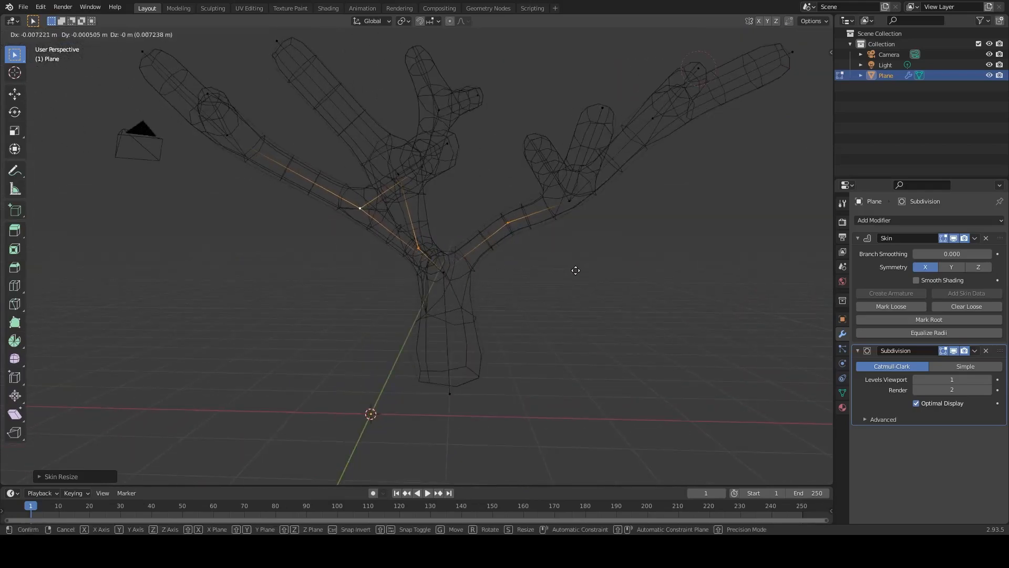
{"action": "left_click", "coordinate": [578, 270]}
Reduce the skin radius at the right main branch's joint where two side twigs split off.
{"action": "middle_click_drag", "start_coordinate": [577, 270], "coordinate": [558, 302]}
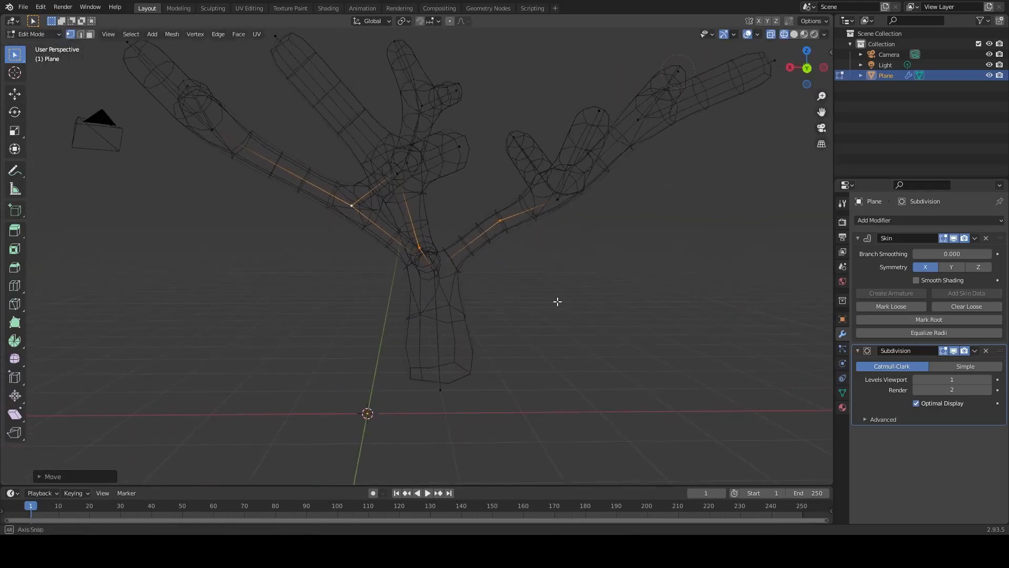
{"action": "left_click", "coordinate": [556, 202]}
{"action": "key", "text": "ctrl+a"}
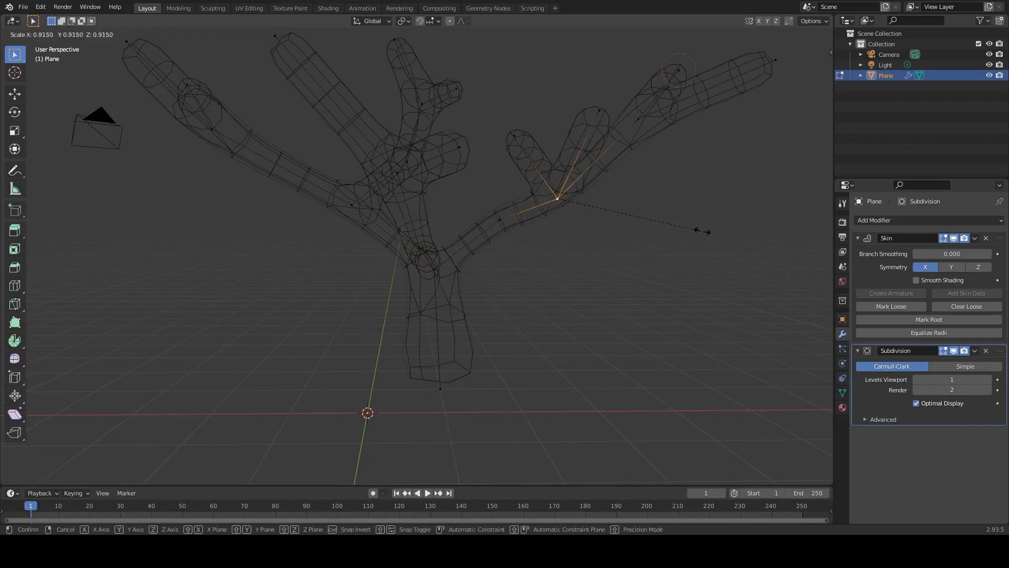
{"action": "left_click", "coordinate": [675, 226]}
{"action": "middle_click_drag", "start_coordinate": [675, 226], "coordinate": [691, 196]}
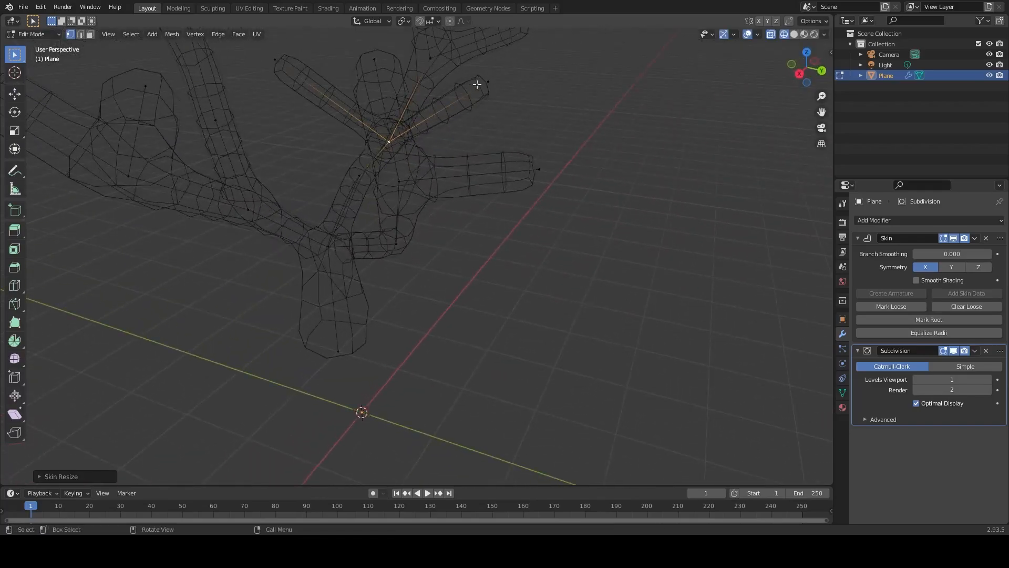
Taper the two side twigs on that joint by shrinking the skin at their tip vertices.
{"action": "left_click", "coordinate": [487, 83]}
{"action": "key", "text": "ctrl+a"}
{"action": "left_click", "coordinate": [494, 90]}
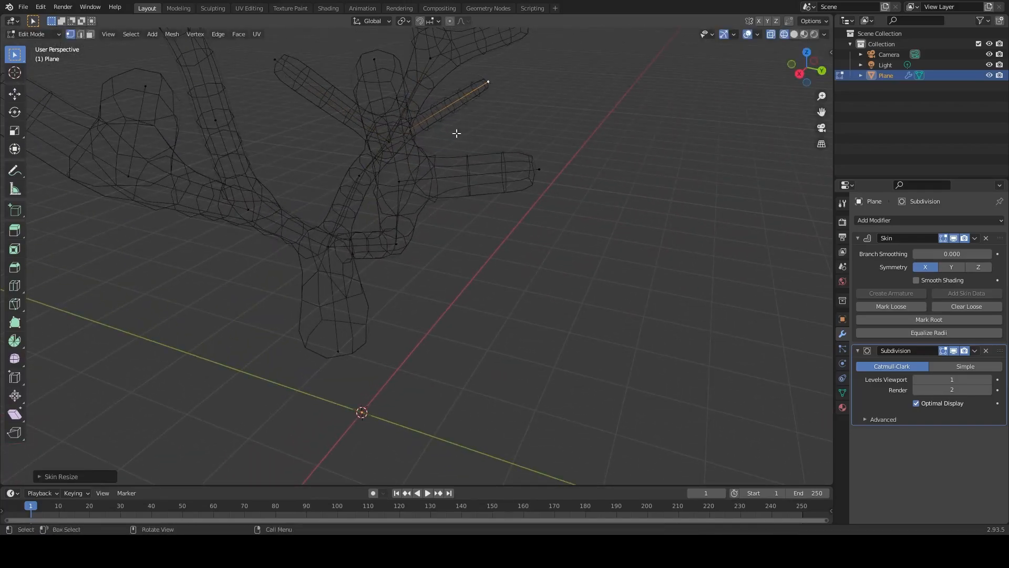
{"action": "left_click", "coordinate": [277, 60]}
{"action": "key", "text": "ctrl+a"}
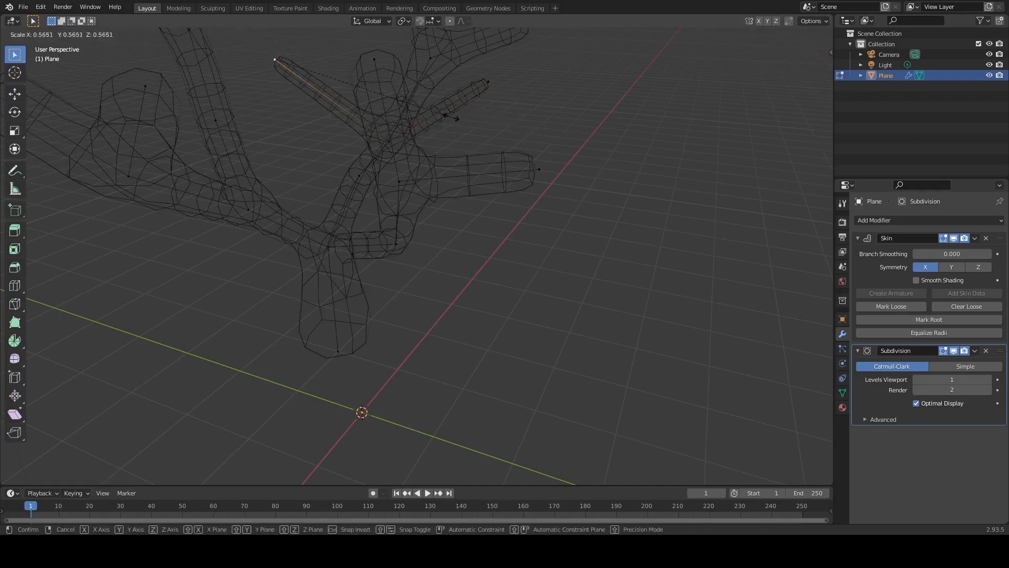
{"action": "left_click", "coordinate": [432, 110]}
{"action": "middle_click_drag", "start_coordinate": [433, 110], "coordinate": [566, 150]}
Thin the outer fork of the right main branch and taper both of its end twigs with Skin Resize.
{"action": "left_click", "coordinate": [567, 162]}
{"action": "key", "text": "ctrl+a"}
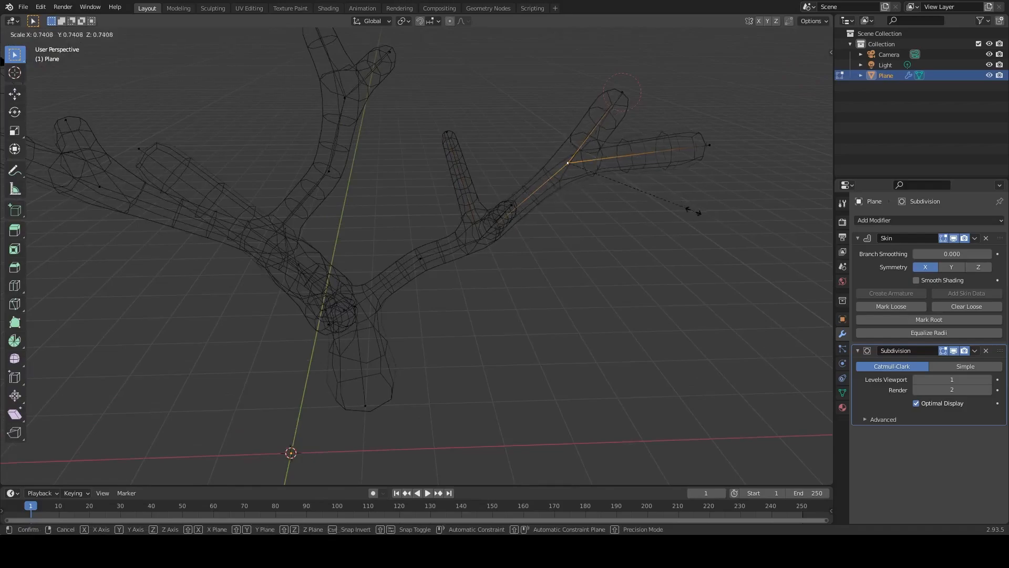
{"action": "left_click", "coordinate": [657, 203]}
{"action": "left_click", "coordinate": [709, 145]}
{"action": "key", "text": "ctrl+a"}
{"action": "left_click", "coordinate": [716, 148]}
{"action": "left_click", "coordinate": [623, 93]}
{"action": "key", "text": "ctrl+a"}
{"action": "left_click", "coordinate": [664, 105]}
Shrink the skin radius at a joint and a tip vertex on the next limb.
{"action": "middle_click_drag", "start_coordinate": [364, 129], "coordinate": [421, 263]}
{"action": "left_click", "coordinate": [403, 257]}
{"action": "key", "text": "ctrl+a"}
{"action": "left_click", "coordinate": [531, 282]}
{"action": "left_click", "coordinate": [304, 230]}
{"action": "left_click", "coordinate": [462, 123], "text": "shift"}
{"action": "key", "text": "ctrl+a"}
{"action": "left_click", "coordinate": [446, 191]}
Taper further limbs by resizing the skin at two more of their vertices.
{"action": "middle_click_drag", "start_coordinate": [447, 191], "coordinate": [613, 268]}
{"action": "left_click", "coordinate": [407, 261]}
{"action": "left_click", "coordinate": [521, 277]}
{"action": "middle_click_drag", "start_coordinate": [584, 196], "coordinate": [601, 136]}
{"action": "left_click", "coordinate": [584, 86]}
{"action": "left_click", "coordinate": [693, 131], "text": "shift"}
{"action": "key", "text": "ctrl+a"}
{"action": "left_click", "coordinate": [650, 122]}
{"action": "left_click", "coordinate": [593, 179]}
{"action": "key", "text": "ctrl+a"}
{"action": "left_click", "coordinate": [633, 184]}
Taper the tip of the upper forked limb and move the middle vertex of its neighbouring twig to adjust the bend.
{"action": "left_click", "coordinate": [349, 160]}
{"action": "left_click", "coordinate": [543, 213]}
{"action": "middle_click_drag", "start_coordinate": [383, 164], "coordinate": [454, 175]}
{"action": "left_click", "coordinate": [454, 175]}
{"action": "key", "text": "ctrl+a"}
{"action": "left_click", "coordinate": [519, 186]}
{"action": "left_click", "coordinate": [320, 270]}
{"action": "key", "text": "g"}
{"action": "left_click", "coordinate": [337, 285]}
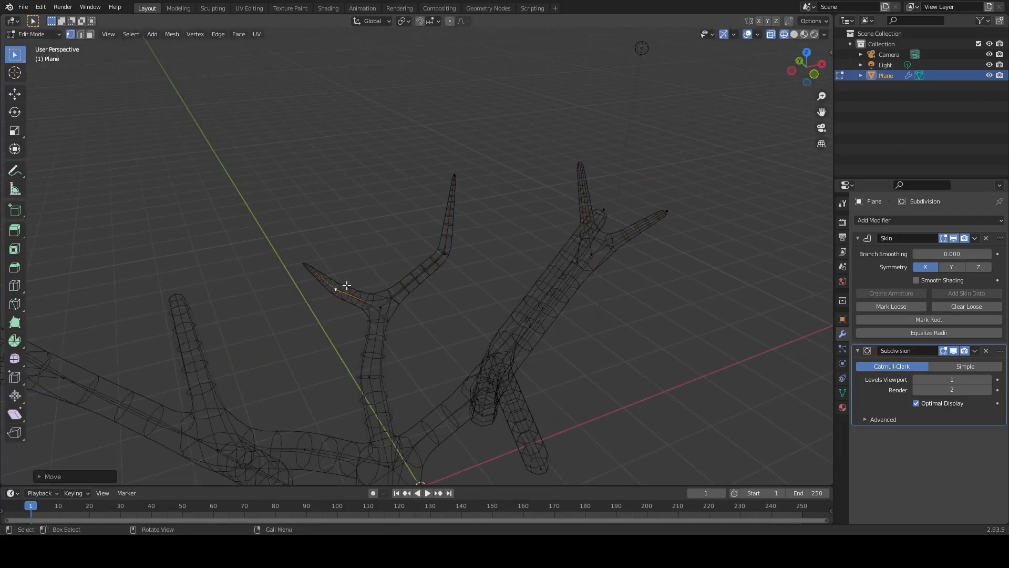
Resize the skin at another branch vertex and reposition the tip of the outer forked limb's lower twig.
{"action": "middle_click_drag", "start_coordinate": [337, 285], "coordinate": [531, 270]}
{"action": "left_click", "coordinate": [534, 247]}
{"action": "key", "text": "ctrl+a"}
{"action": "left_click", "coordinate": [594, 249]}
{"action": "left_click", "coordinate": [490, 156]}
{"action": "key", "text": "g"}
{"action": "left_click", "coordinate": [502, 194]}
{"action": "mouse_move", "coordinate": [502, 194]}
{"action": "middle_mouse_down"}
{"action": "mouse_move", "coordinate": [484, 293]}
{"action": "mouse_move", "coordinate": [506, 238]}
{"action": "mouse_move", "coordinate": [534, 241]}
{"action": "mouse_move", "coordinate": [493, 208]}
{"action": "middle_mouse_up"}
{"action": "middle_click_drag", "start_coordinate": [473, 245], "coordinate": [475, 209]}
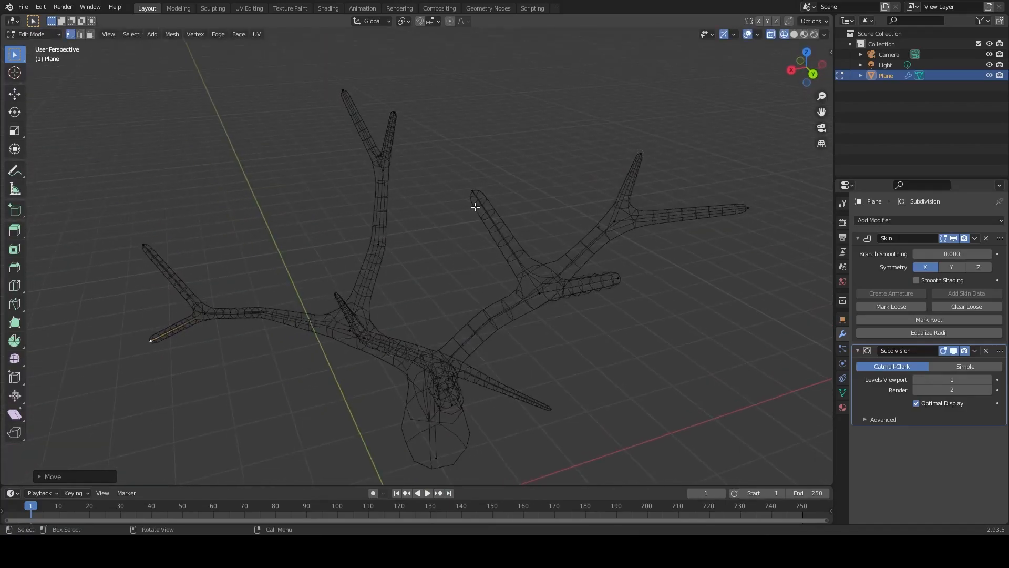
Bend the central upright twig at a vertex inserted midway along it and resize the skin at its tip and bend.
{"action": "left_click", "coordinate": [509, 240]}
{"action": "right_click", "coordinate": [507, 243]}
{"action": "key", "text": "g"}
{"action": "left_click", "coordinate": [488, 254]}
{"action": "left_click", "coordinate": [471, 193]}
{"action": "key", "text": "ctrl+a"}
{"action": "left_click", "coordinate": [488, 252]}
{"action": "key", "text": "ctrl+a"}
{"action": "left_click", "coordinate": [493, 253]}
Move a vertex on the neighbouring branch and resize the skin at two more of the limb's vertices.
{"action": "middle_click_drag", "start_coordinate": [500, 252], "coordinate": [547, 247]}
{"action": "left_click", "coordinate": [568, 244]}
{"action": "key", "text": "g"}
{"action": "left_click", "coordinate": [585, 256]}
{"action": "left_click", "coordinate": [475, 272]}
{"action": "key", "text": "ctrl+a"}
{"action": "left_click", "coordinate": [519, 195]}
{"action": "key", "text": "ctrl+a"}
{"action": "left_click", "coordinate": [622, 168]}
Insert a vertex along the next straight twig, move it to form a bend, and adjust the skin there and at the tip.
{"action": "key", "text": "ctrl+r"}
{"action": "key", "text": "g"}
{"action": "left_click", "coordinate": [620, 167]}
{"action": "key", "text": "ctrl+a"}
{"action": "left_click", "coordinate": [517, 137]}
{"action": "key", "text": "g"}
{"action": "key", "text": "ctrl+a"}
Add and offset another bend vertex on a side twig and taper the skin at the surrounding vertices.
{"action": "left_click", "coordinate": [578, 247]}
{"action": "key", "text": "ctrl+a"}
{"action": "key", "text": "ctrl+r"}
{"action": "key", "text": "g"}
{"action": "middle_click_drag", "start_coordinate": [534, 270], "coordinate": [620, 252]}
{"action": "left_click", "coordinate": [526, 249]}
{"action": "key", "text": "ctrl+a"}
{"action": "left_click", "coordinate": [363, 299]}
{"action": "key", "text": "ctrl+a"}
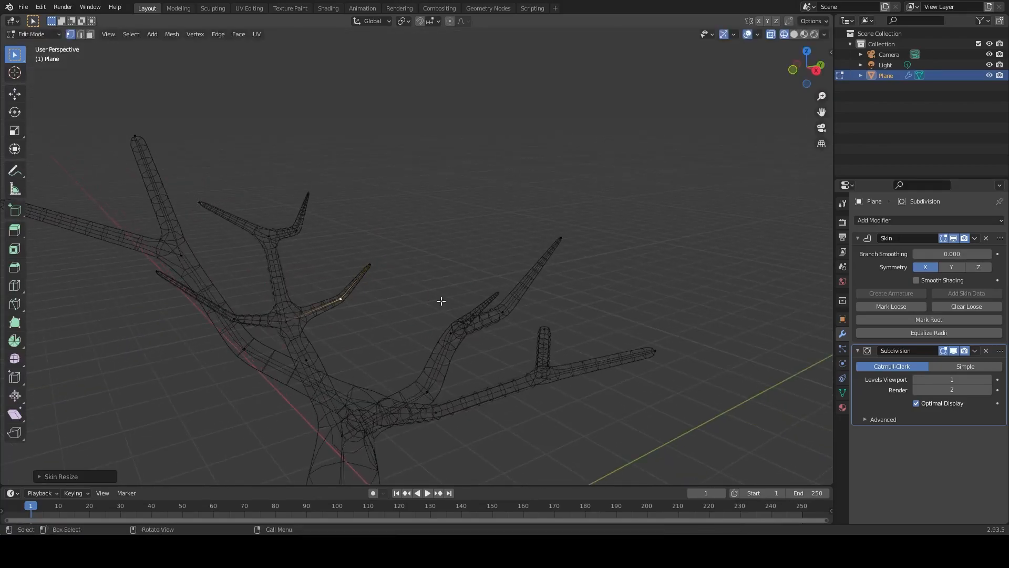
Reposition the fork vertex at the base of the long straight limb and resize its skin radius.
{"action": "middle_click_drag", "start_coordinate": [435, 299], "coordinate": [305, 281]}
{"action": "scroll", "coordinate": [304, 283], "scroll_direction": "down", "scroll_amount": 1}
{"action": "left_click", "coordinate": [365, 355]}
{"action": "key", "text": "g"}
{"action": "left_click", "coordinate": [358, 366]}
{"action": "key", "text": "ctrl+a"}
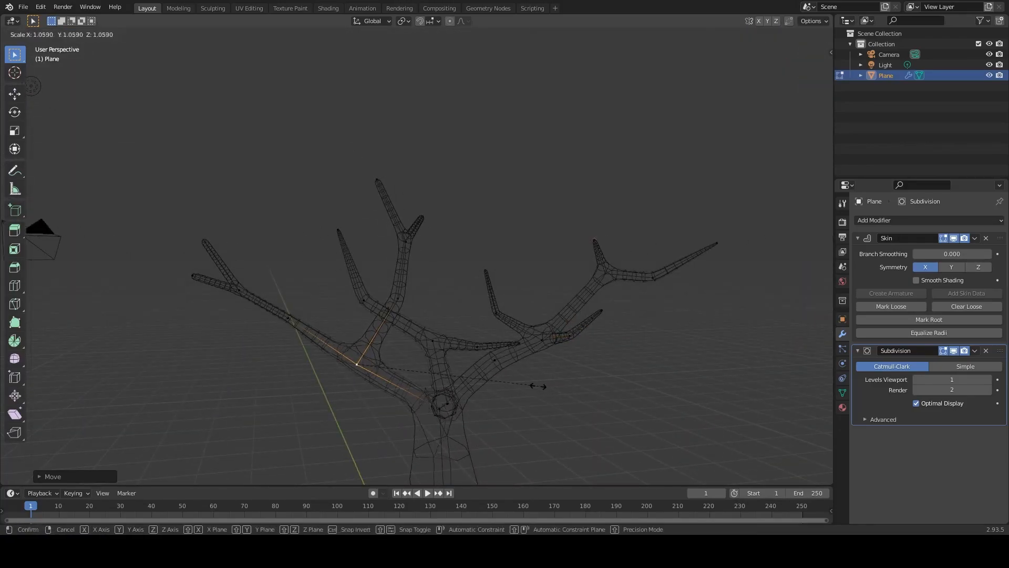
{"action": "left_click", "coordinate": [542, 386]}
Reposition the bend and tip vertices of the small upright twig so that its end points straight up.
{"action": "middle_click_drag", "start_coordinate": [541, 385], "coordinate": [468, 407]}
{"action": "left_click", "coordinate": [502, 267]}
{"action": "key", "text": "g"}
{"action": "left_click", "coordinate": [504, 277]}
{"action": "left_click", "coordinate": [534, 202]}
{"action": "left_click", "coordinate": [524, 125], "text": "shift"}
{"action": "left_click", "coordinate": [612, 162], "text": "shift"}
{"action": "key", "text": "g"}
{"action": "middle_click_drag", "start_coordinate": [604, 174], "coordinate": [668, 153]}
{"action": "left_click", "coordinate": [524, 258]}
Switch the viewport from wireframe to solid shading and view the whole tree.
{"action": "scroll", "coordinate": [494, 315], "scroll_direction": "down", "scroll_amount": 2}
{"action": "mouse_move", "coordinate": [489, 324]}
{"action": "middle_mouse_down"}
{"action": "mouse_move", "coordinate": [422, 338]}
{"action": "mouse_move", "coordinate": [473, 324]}
{"action": "mouse_move", "coordinate": [488, 340]}
{"action": "middle_mouse_up"}
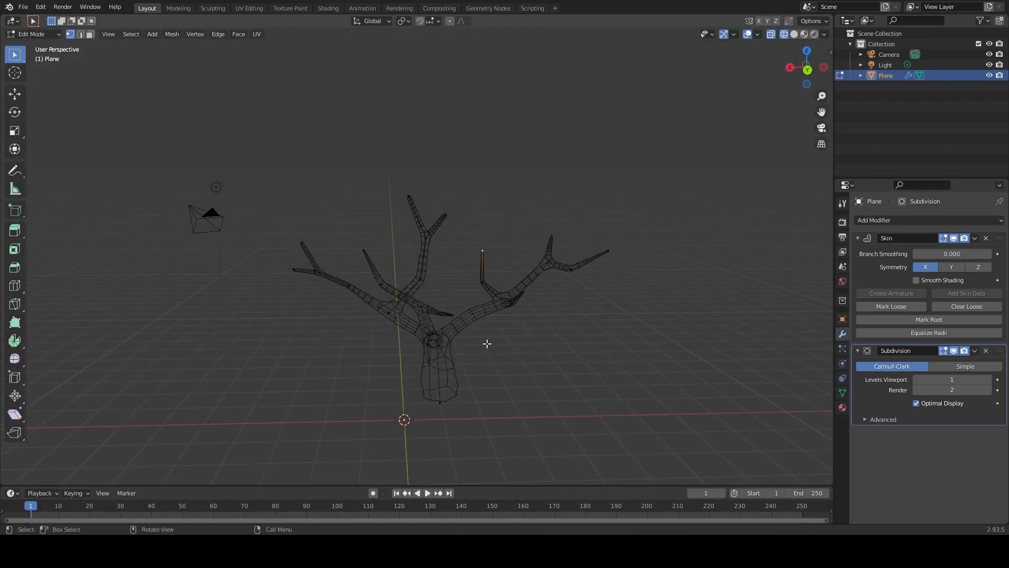
{"action": "key", "text": "z"}
{"action": "left_click", "coordinate": [541, 350]}
{"action": "mouse_move", "coordinate": [538, 353]}
{"action": "middle_mouse_down"}
{"action": "mouse_move", "coordinate": [469, 355]}
{"action": "mouse_move", "coordinate": [561, 334]}
{"action": "mouse_move", "coordinate": [496, 360]}
{"action": "mouse_move", "coordinate": [461, 388]}
{"action": "mouse_move", "coordinate": [468, 393]}
{"action": "middle_mouse_up"}
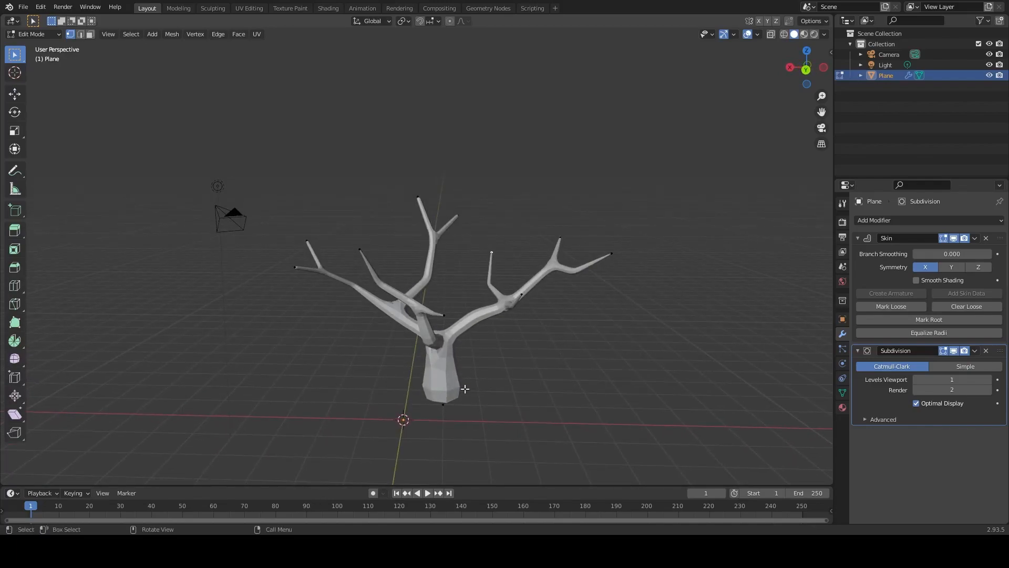
Return to Object Mode and scale the whole tree object up uniformly.
{"action": "key", "text": "s"}
{"action": "left_click", "coordinate": [572, 356]}
{"action": "key", "text": "Tab"}
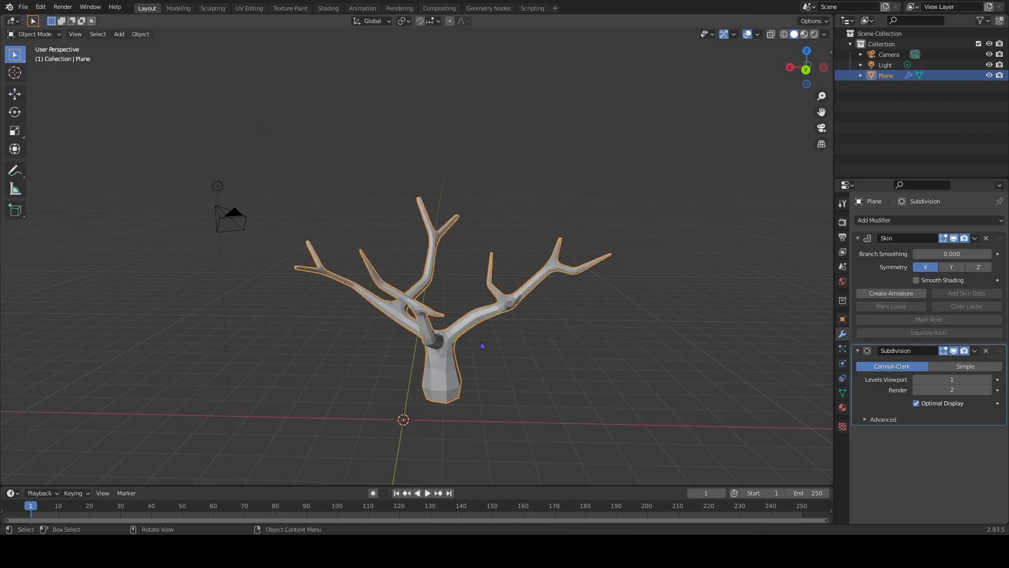
{"action": "key", "text": "s"}
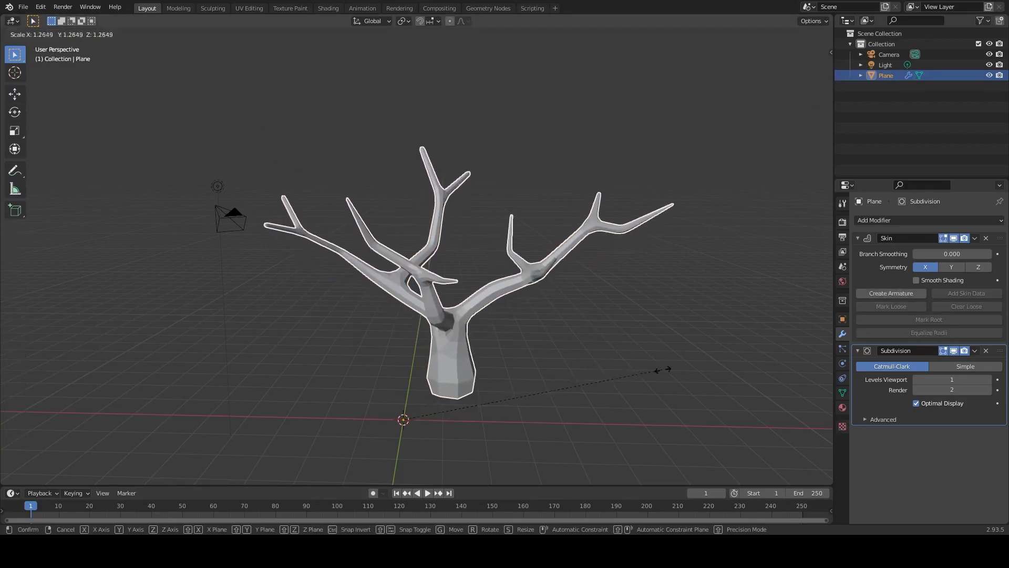
{"action": "left_click", "coordinate": [734, 372]}
Delete the Light and Camera objects so that only the tree's Plane object is left in the scene.
{"action": "scroll", "coordinate": [557, 368], "scroll_direction": "down", "scroll_amount": 3}
{"action": "mouse_move", "coordinate": [555, 367]}
{"action": "middle_mouse_down"}
{"action": "mouse_move", "coordinate": [620, 367]}
{"action": "mouse_move", "coordinate": [572, 358]}
{"action": "mouse_move", "coordinate": [565, 378]}
{"action": "middle_mouse_up"}
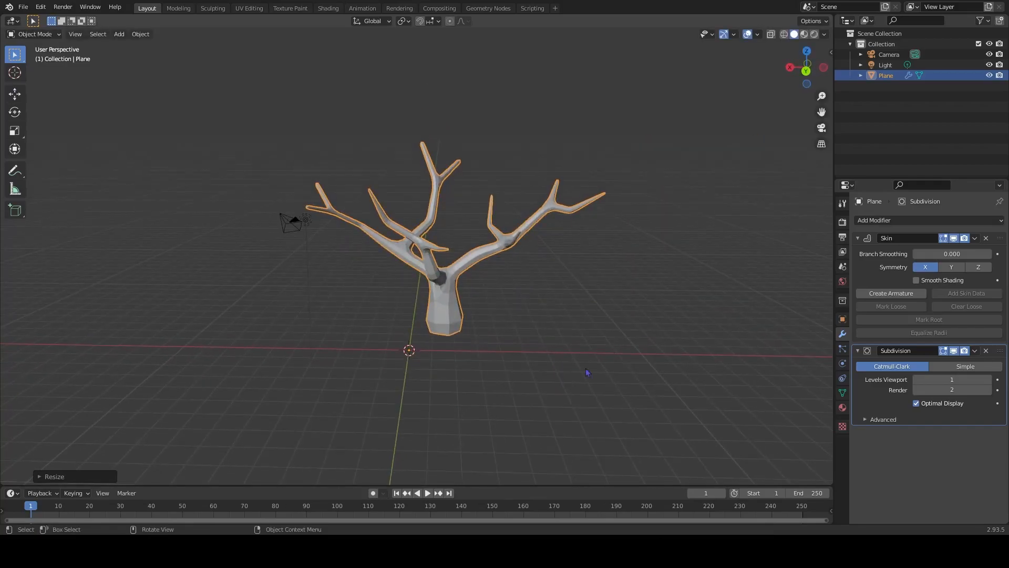
{"action": "left_click", "coordinate": [882, 65]}
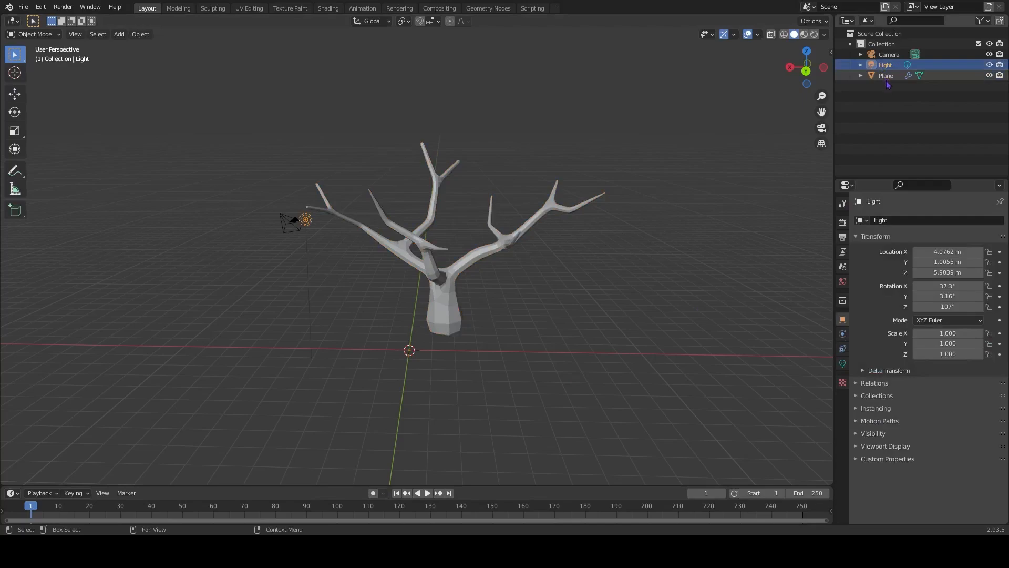
{"action": "key", "text": "x"}
{"action": "left_click", "coordinate": [889, 55]}
{"action": "key", "text": "x"}
{"action": "middle_click_drag", "start_coordinate": [425, 275], "coordinate": [443, 286]}
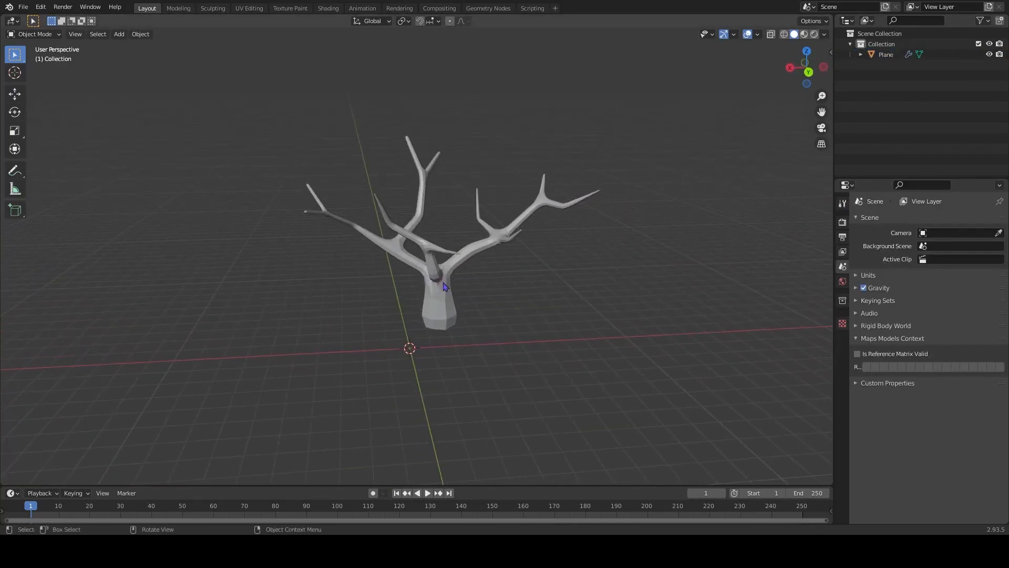
Save the scene as tree-tutorial.blend in the tree-tutorial folder on the Desktop.
{"action": "left_click", "coordinate": [22, 7]}
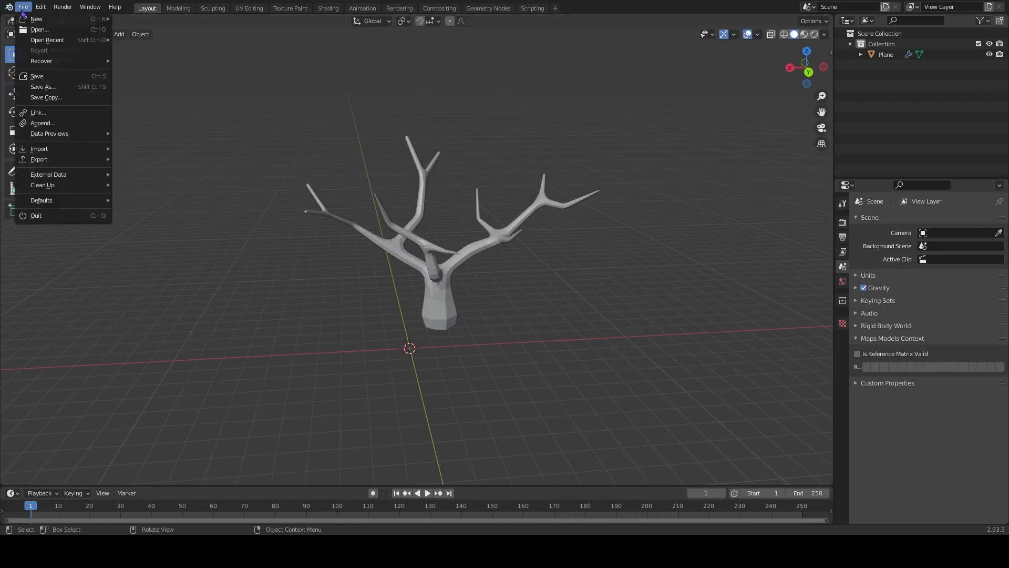
{"action": "left_click", "coordinate": [61, 79]}
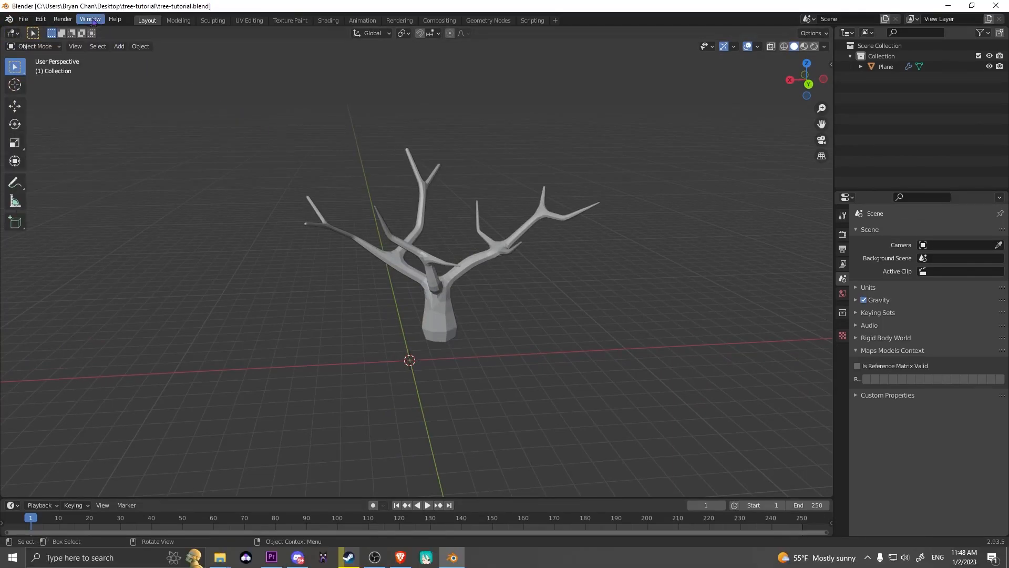
{"action": "left_click", "coordinate": [27, 21]}
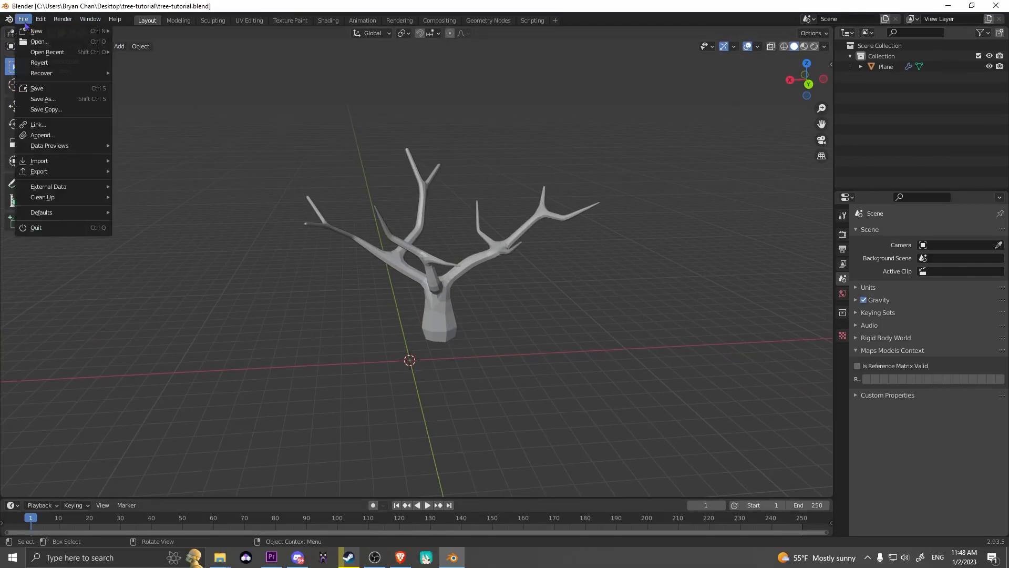
{"action": "left_click", "coordinate": [61, 99]}
{"action": "left_click", "coordinate": [260, 221]}
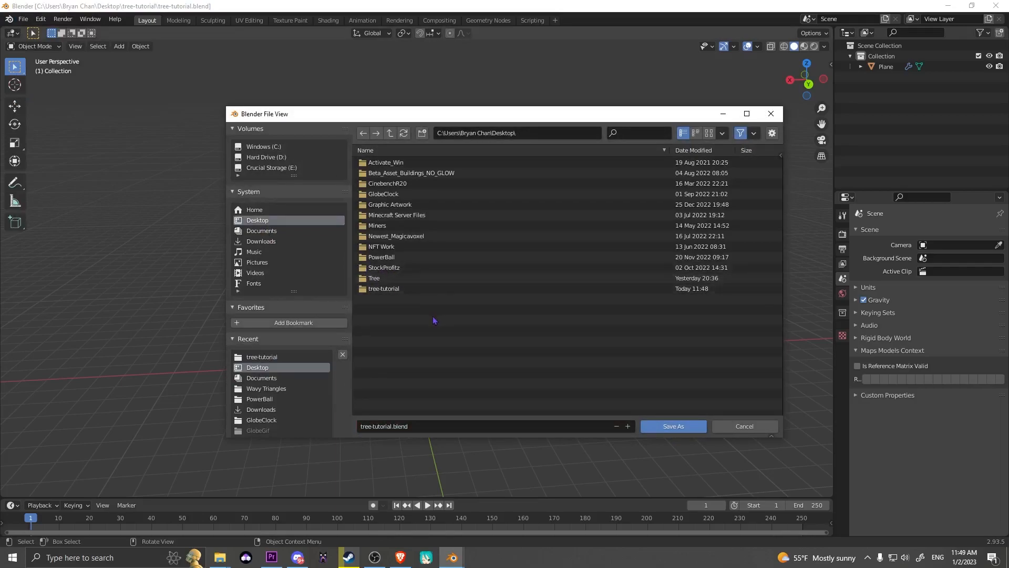
{"action": "double_click", "coordinate": [385, 290]}
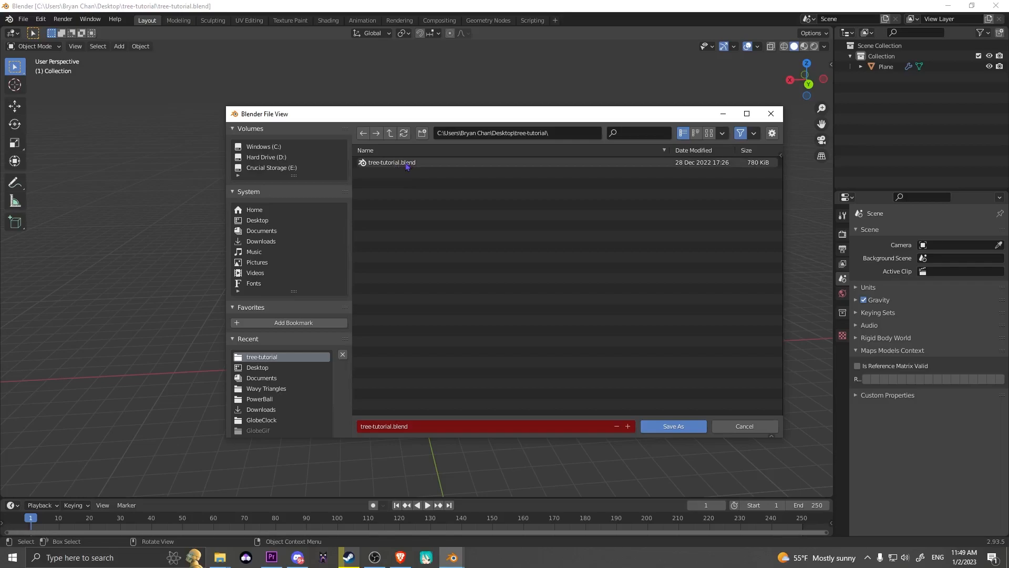
{"action": "left_click", "coordinate": [662, 426]}
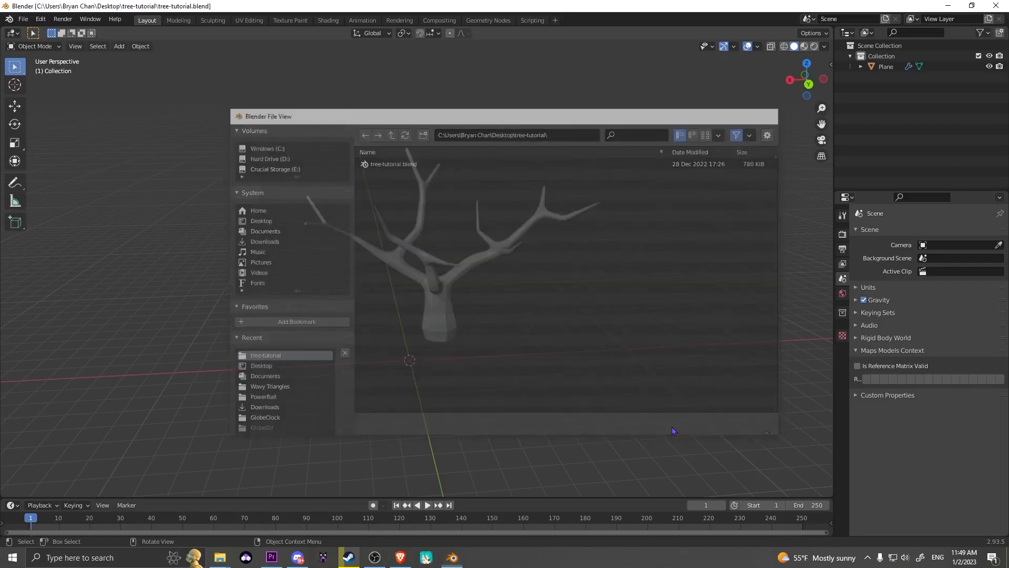
Export the tree in Wavefront format as tree-tutorial.obj to the tree-tutorial folder on the Desktop.
{"action": "left_click", "coordinate": [23, 19]}
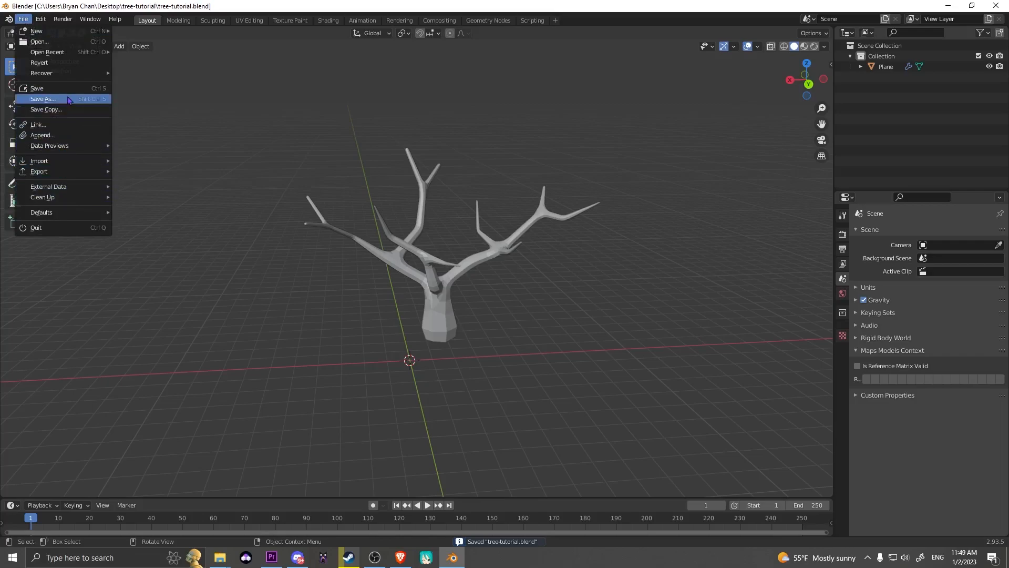
{"action": "mouse_move", "coordinate": [69, 175]}
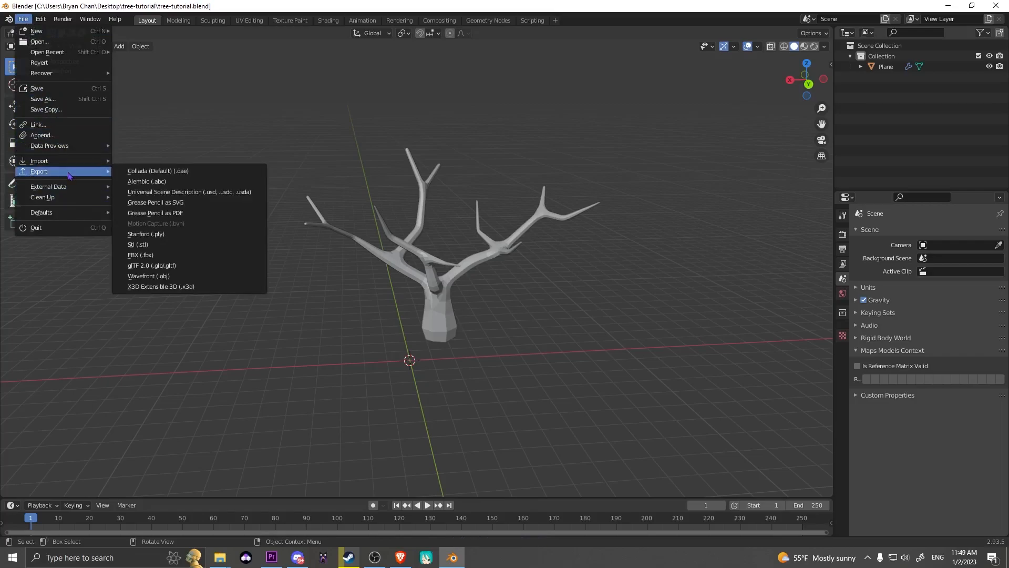
{"action": "left_click", "coordinate": [194, 277]}
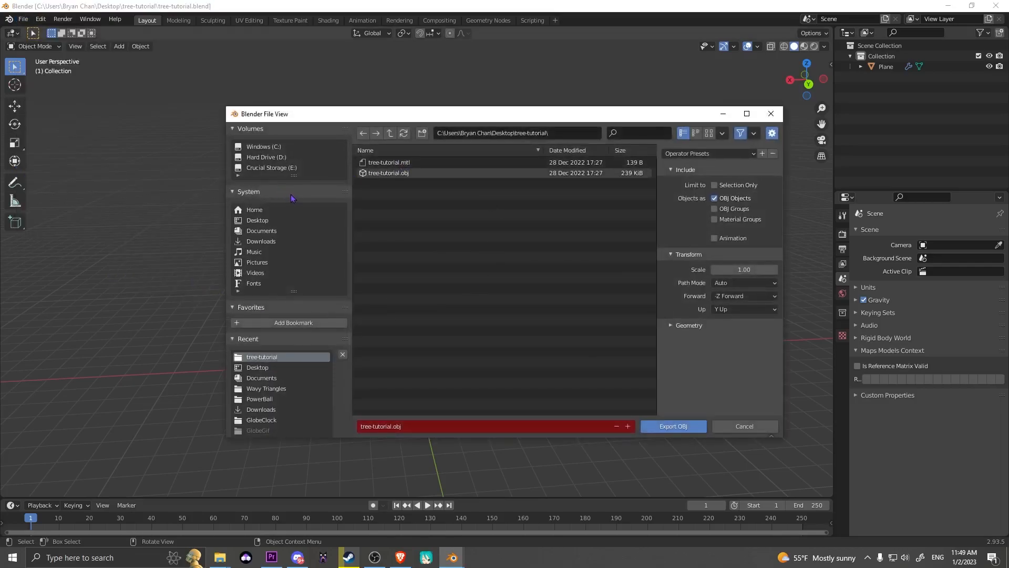
{"action": "left_click", "coordinate": [257, 222]}
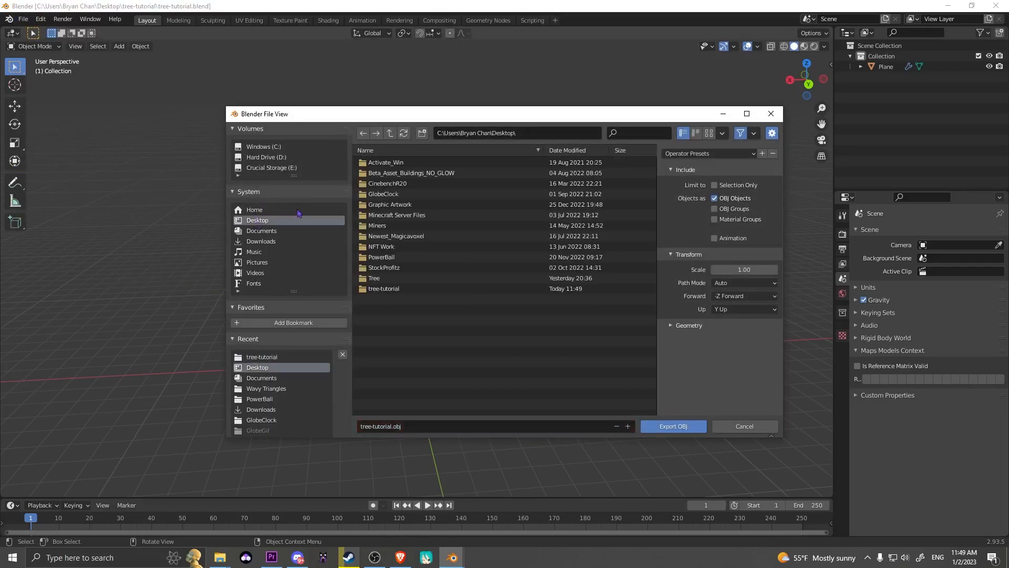
{"action": "double_click", "coordinate": [405, 289]}
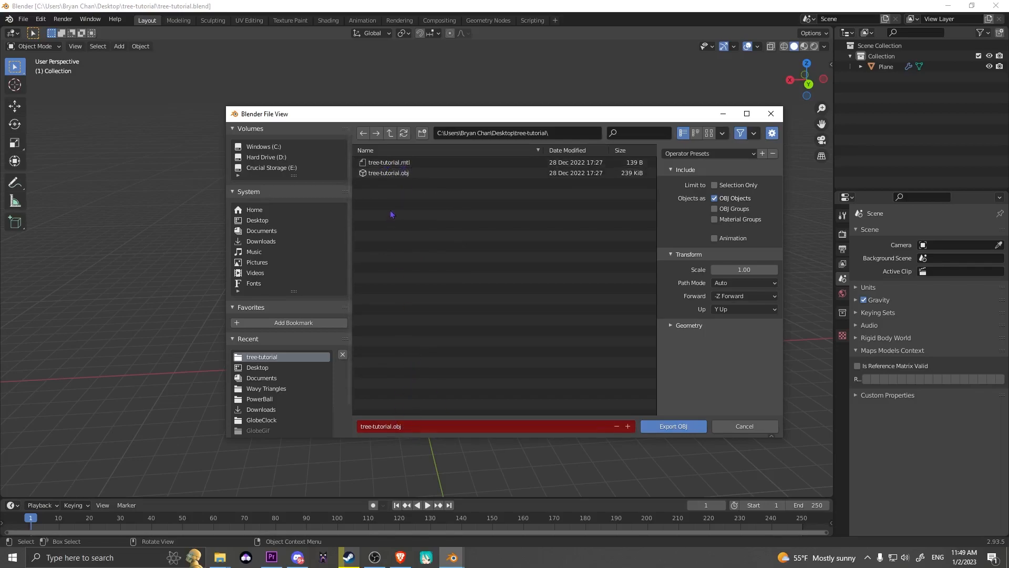
{"action": "left_click", "coordinate": [678, 426]}
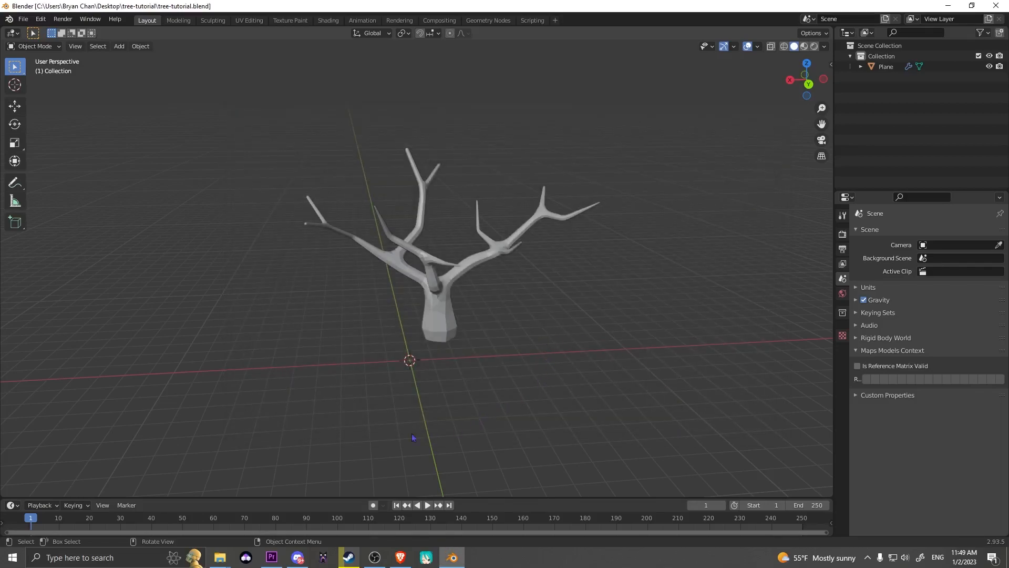
Switch to File Explorer and check the saved and exported tree files in the tree-tutorial folder.
{"action": "left_click", "coordinate": [220, 557]}
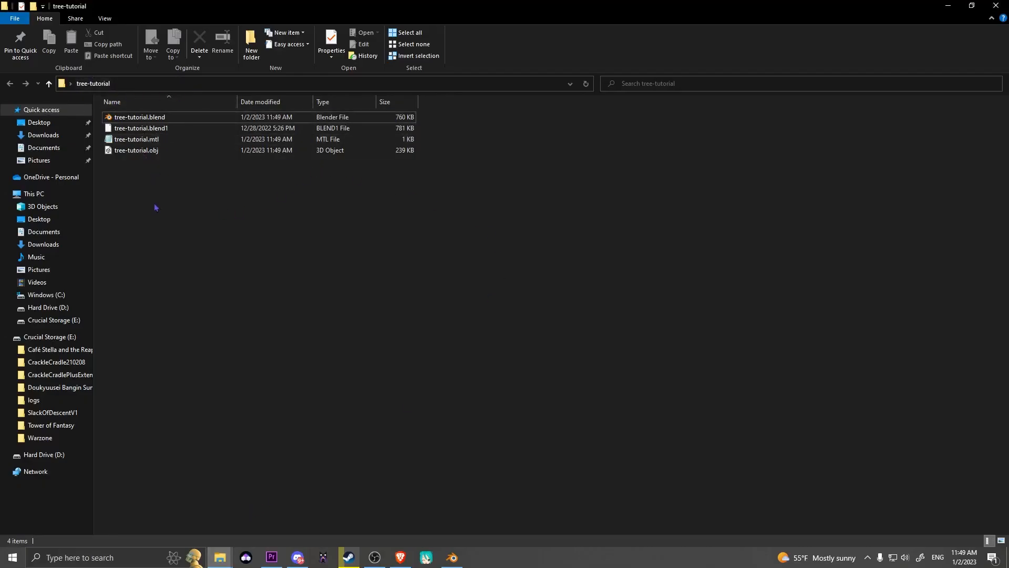
{"action": "left_click_drag", "start_coordinate": [163, 200], "coordinate": [183, 116]}
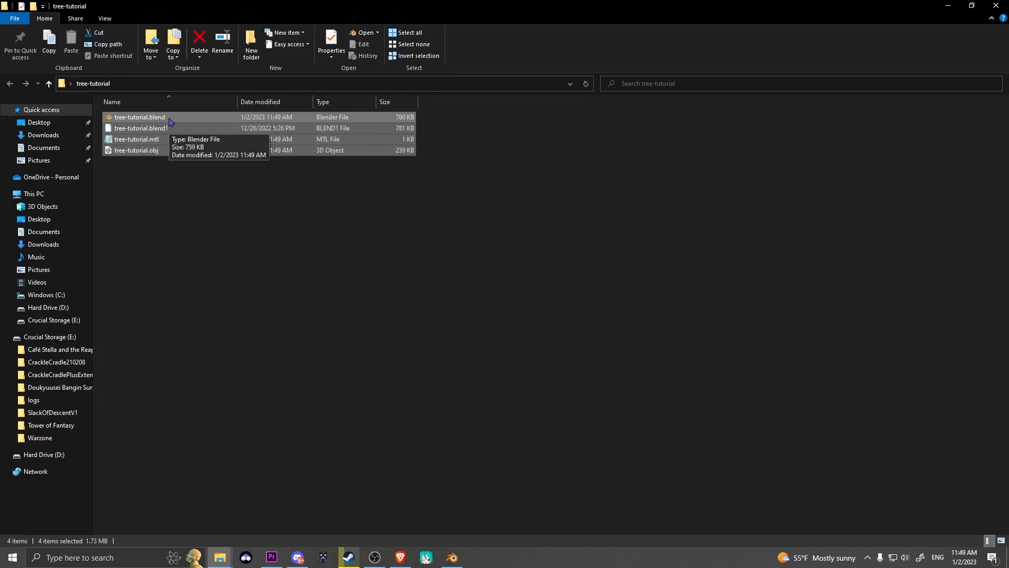
{"action": "left_click", "coordinate": [142, 160]}
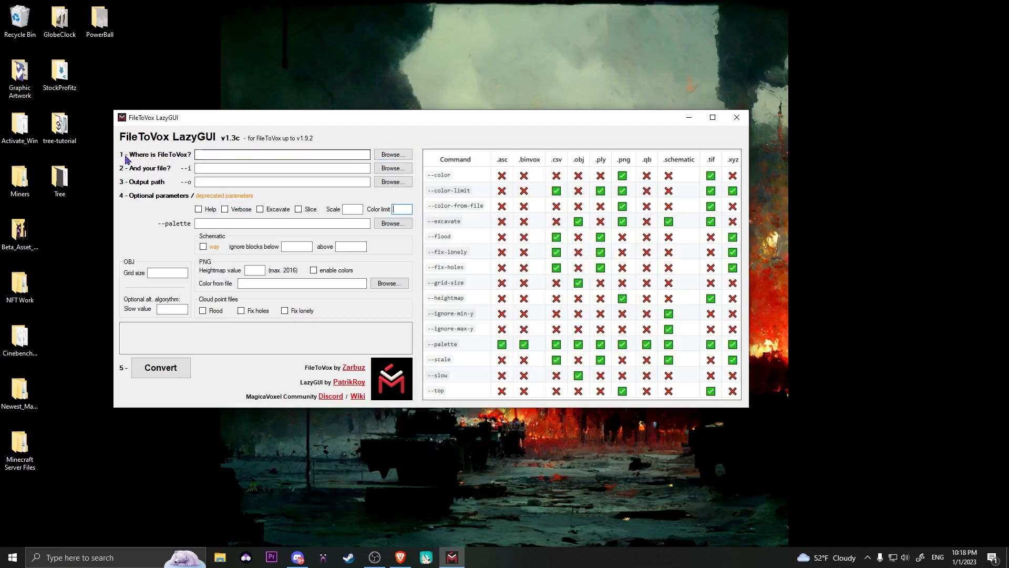
In FileToVox LazyGUI, set the FileToVox location to FileToVox.exe in the FileToVox-v1.12.6 folder.
{"action": "left_click", "coordinate": [399, 156]}
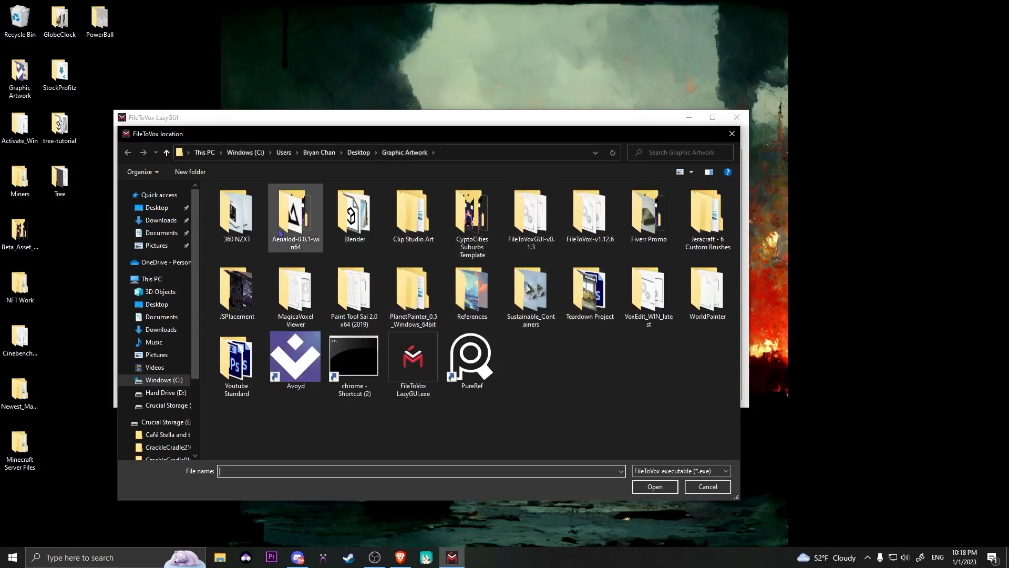
{"action": "double_click", "coordinate": [590, 215]}
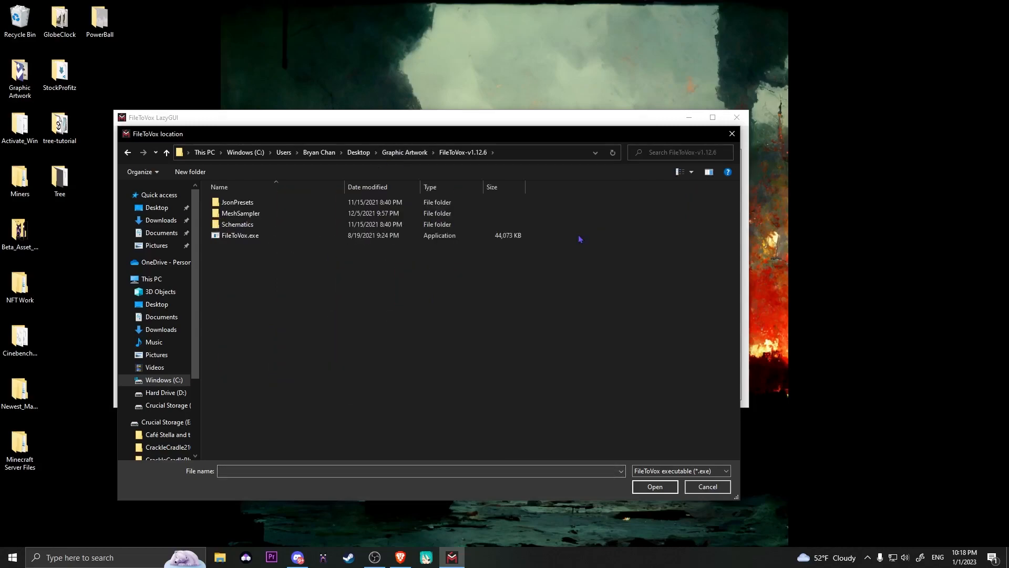
{"action": "double_click", "coordinate": [257, 238]}
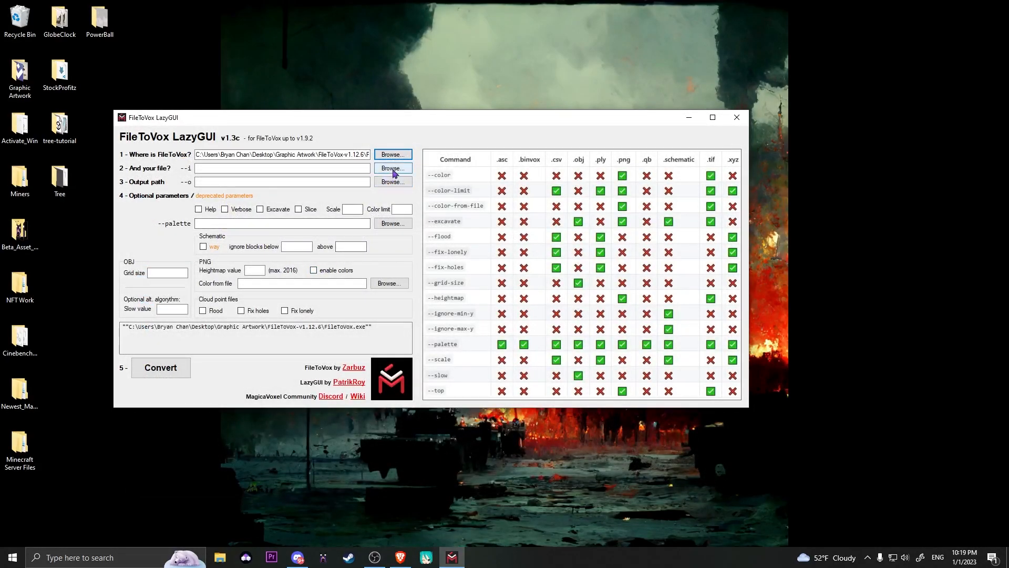
Choose tree-tutorial.obj from the Desktop's tree-tutorial folder as the input file for the conversion.
{"action": "left_click", "coordinate": [393, 169]}
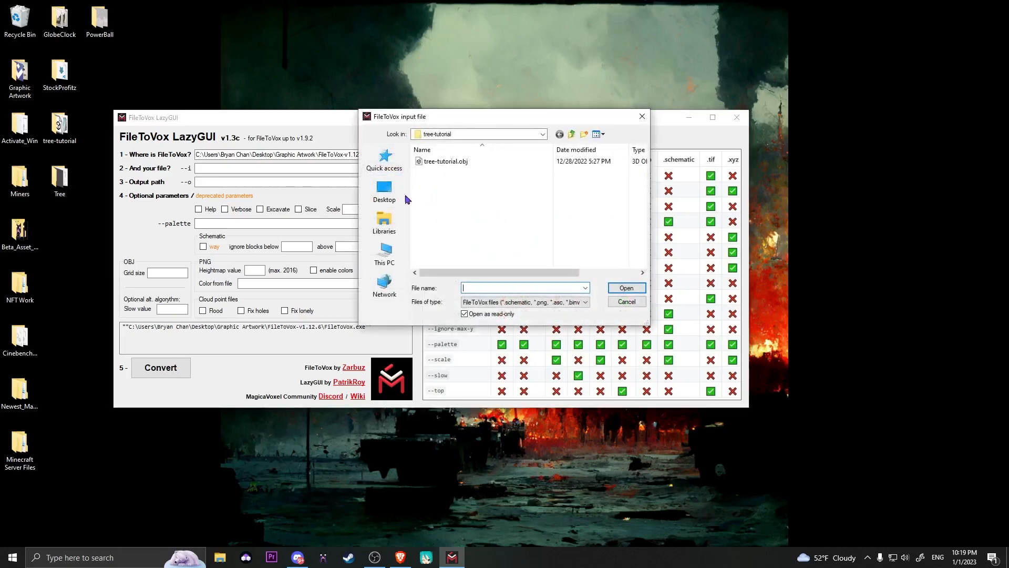
{"action": "left_click", "coordinate": [384, 190]}
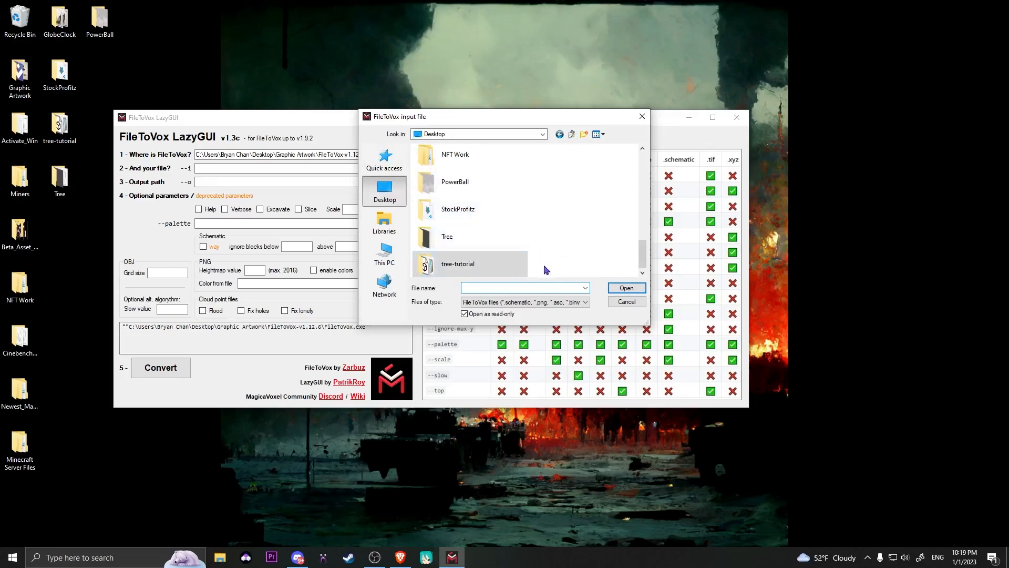
{"action": "scroll", "coordinate": [529, 216], "scroll_direction": "up", "scroll_amount": 5}
{"action": "scroll", "coordinate": [528, 205], "scroll_direction": "down", "scroll_amount": 5}
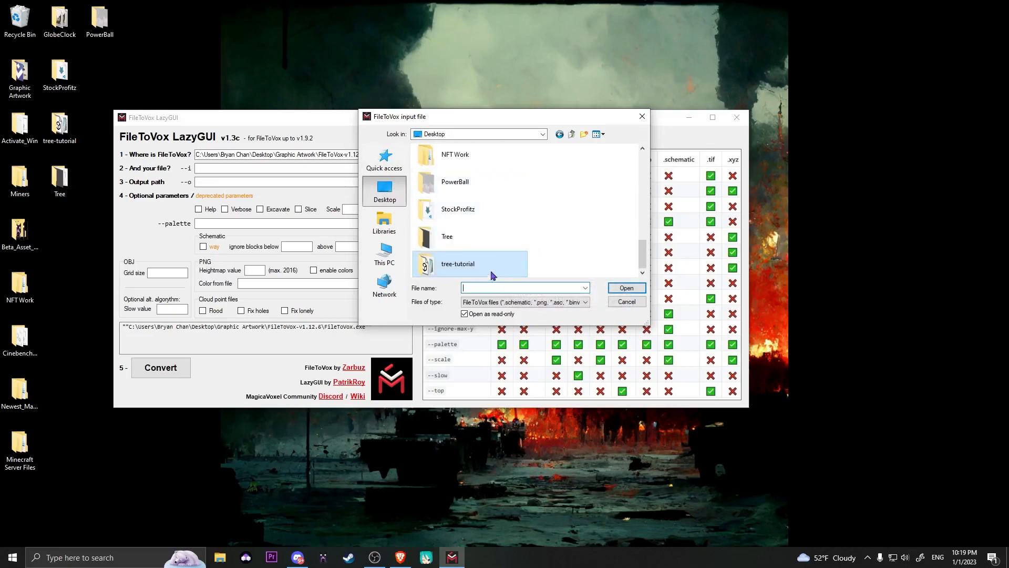
{"action": "double_click", "coordinate": [468, 267]}
{"action": "left_click", "coordinate": [445, 162]}
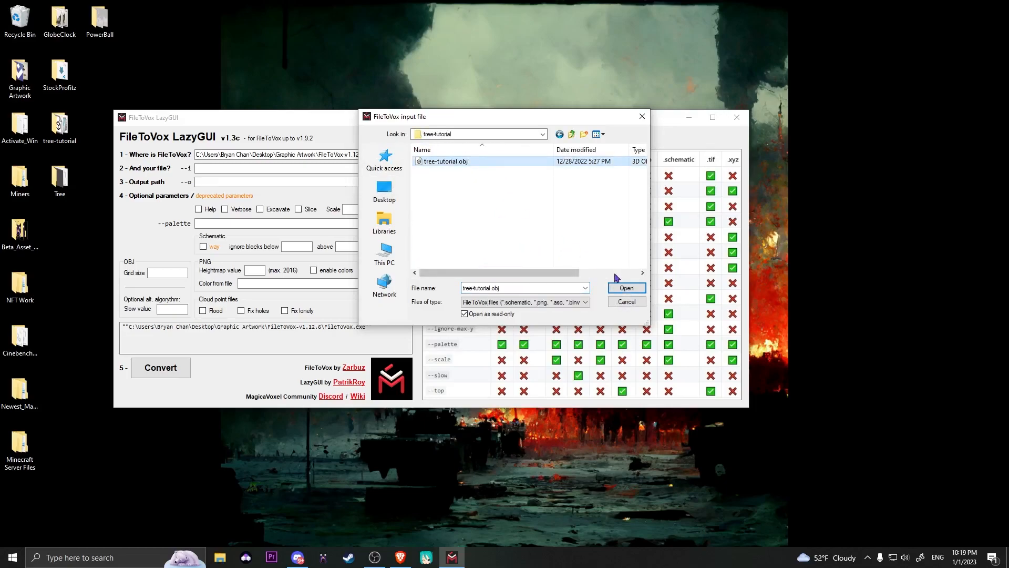
{"action": "left_click", "coordinate": [627, 288]}
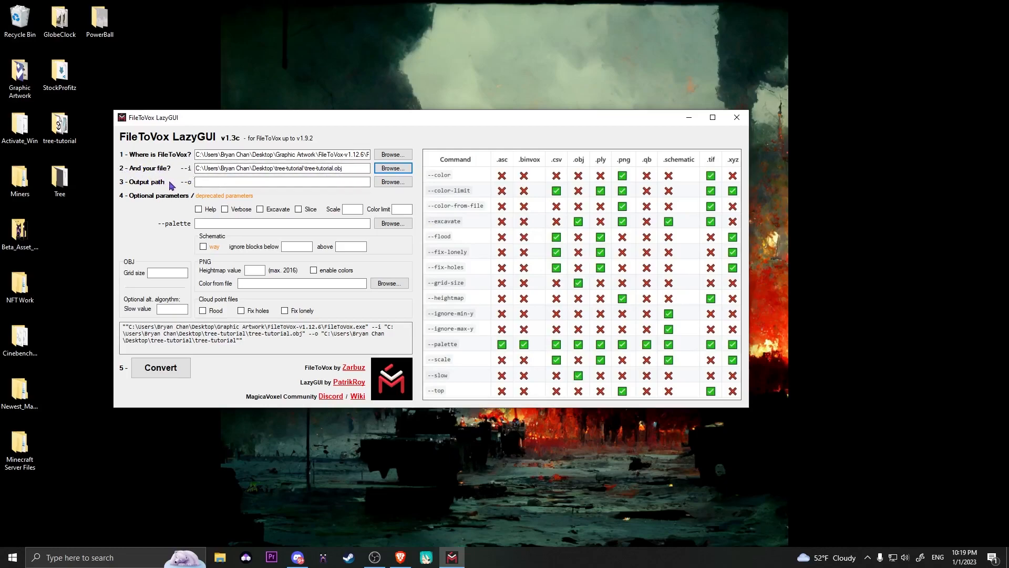
Open the tree-tutorial folder on the desktop to look over its contents as the output location, and close it.
{"action": "double_click", "coordinate": [60, 126]}
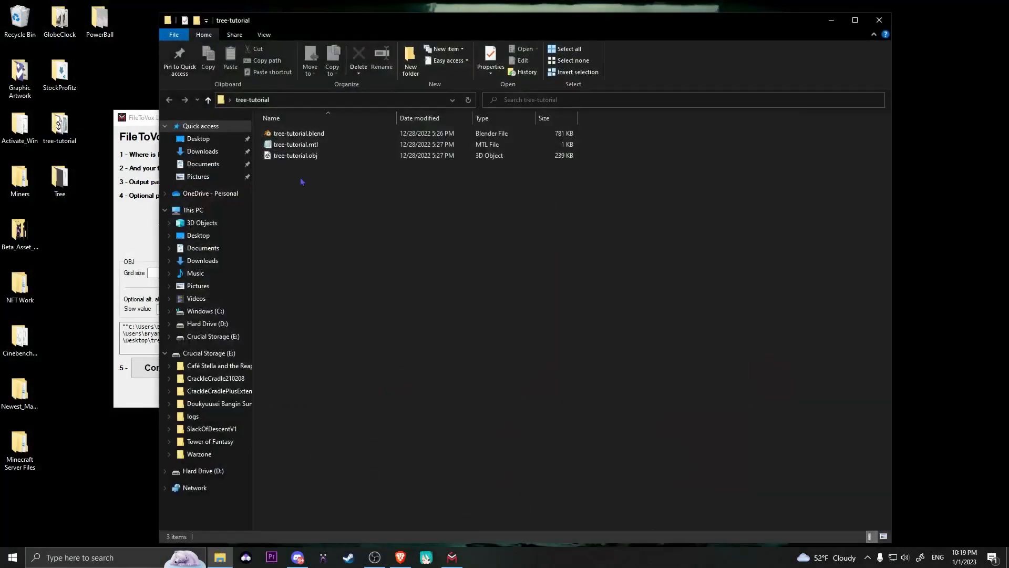
{"action": "left_click_drag", "start_coordinate": [288, 172], "coordinate": [353, 246]}
{"action": "left_click", "coordinate": [878, 20]}
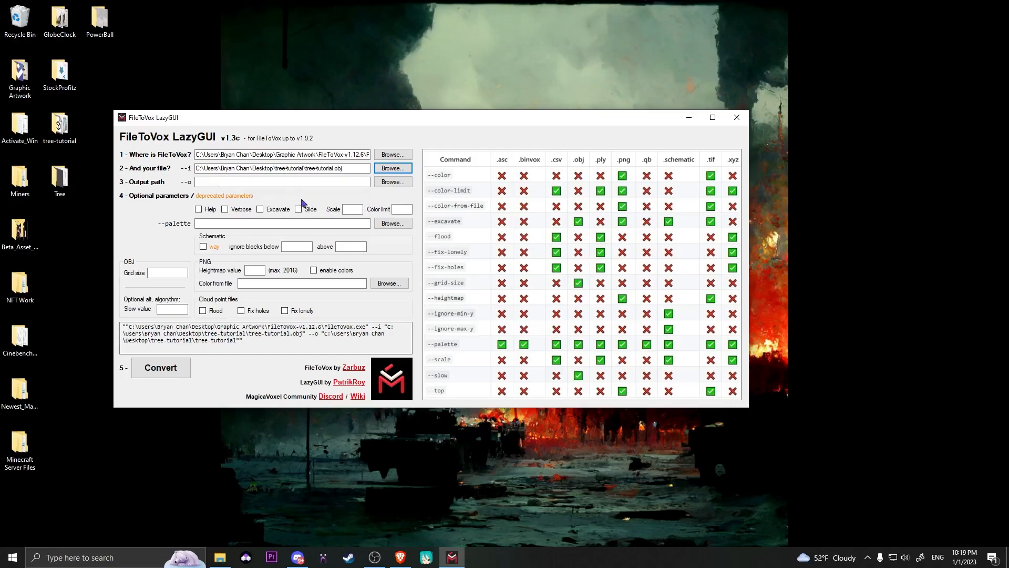
Set the conversion scale to 15 and start converting the tree model.
{"action": "left_click", "coordinate": [353, 209]}
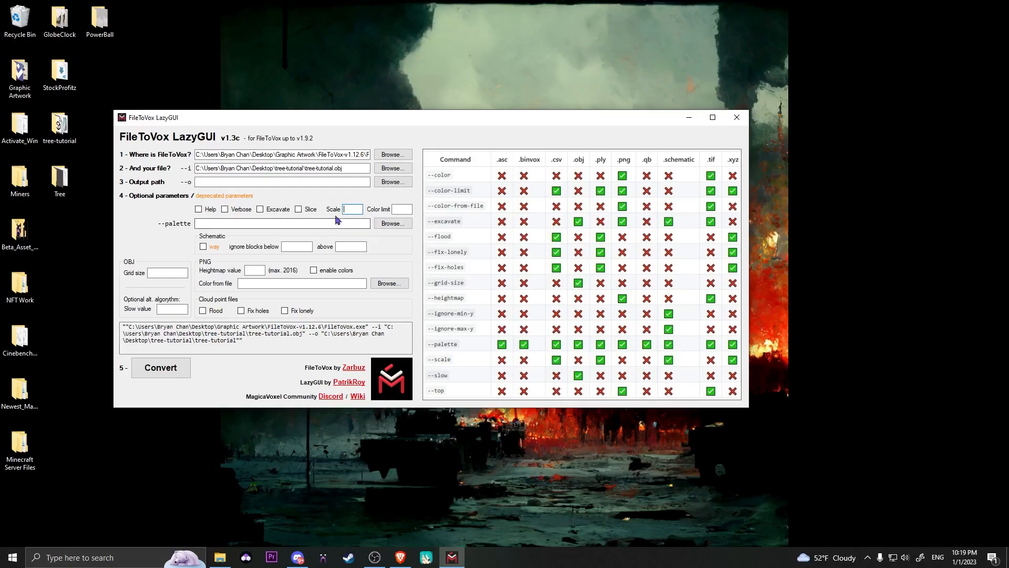
{"action": "type", "text": "15"}
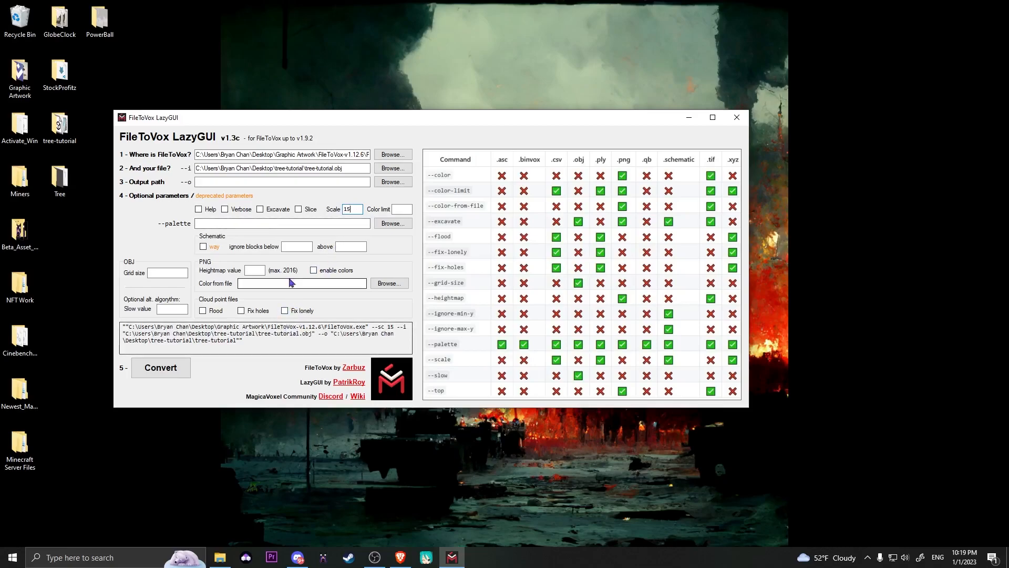
{"action": "left_click", "coordinate": [176, 369]}
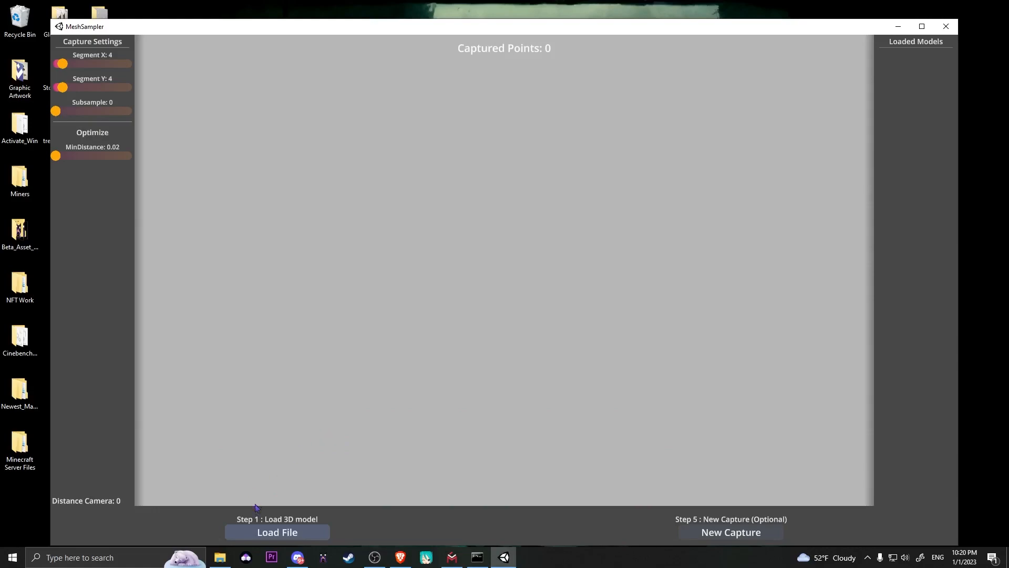
Load tree-tutorial.obj into MeshSampler as the 3D model, and close the console and converter windows once the conversion is done.
{"action": "left_click", "coordinate": [283, 533]}
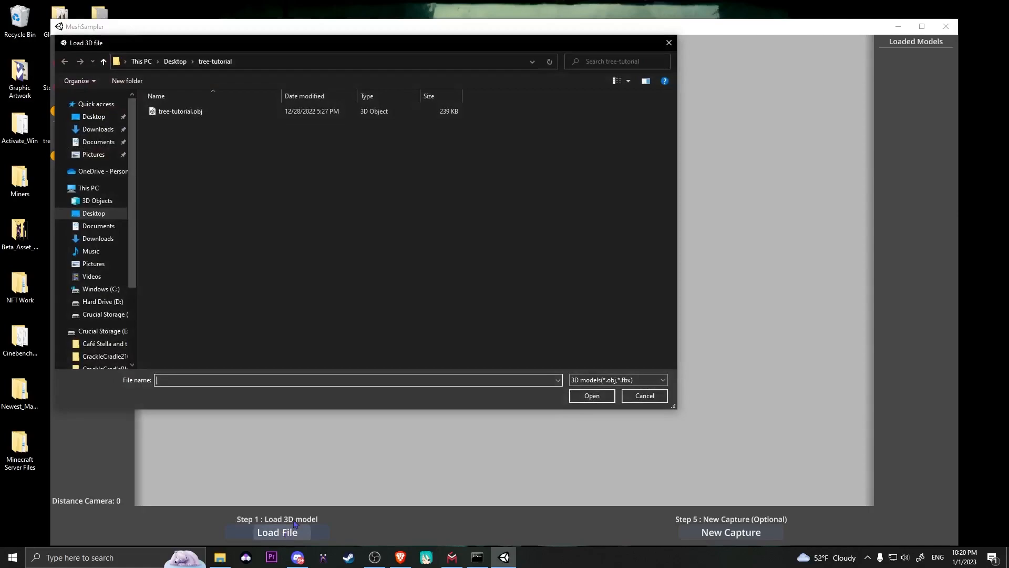
{"action": "double_click", "coordinate": [195, 113]}
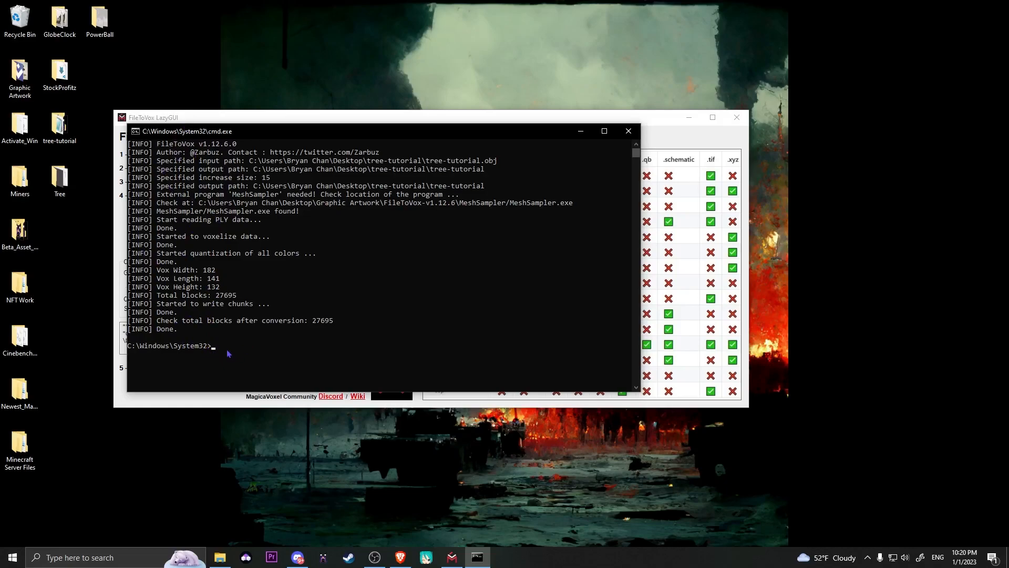
{"action": "left_click", "coordinate": [628, 130]}
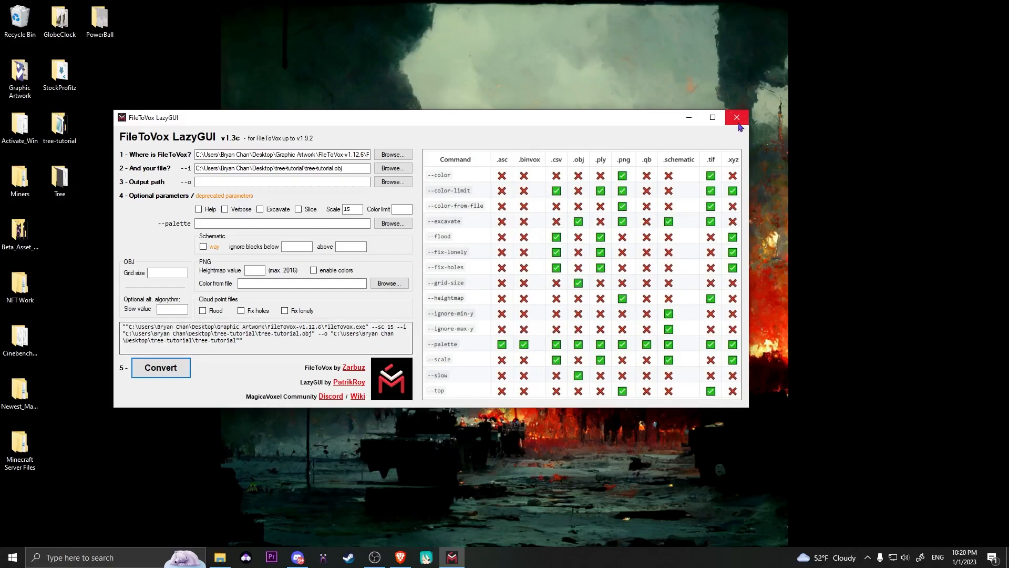
{"action": "left_click", "coordinate": [737, 117]}
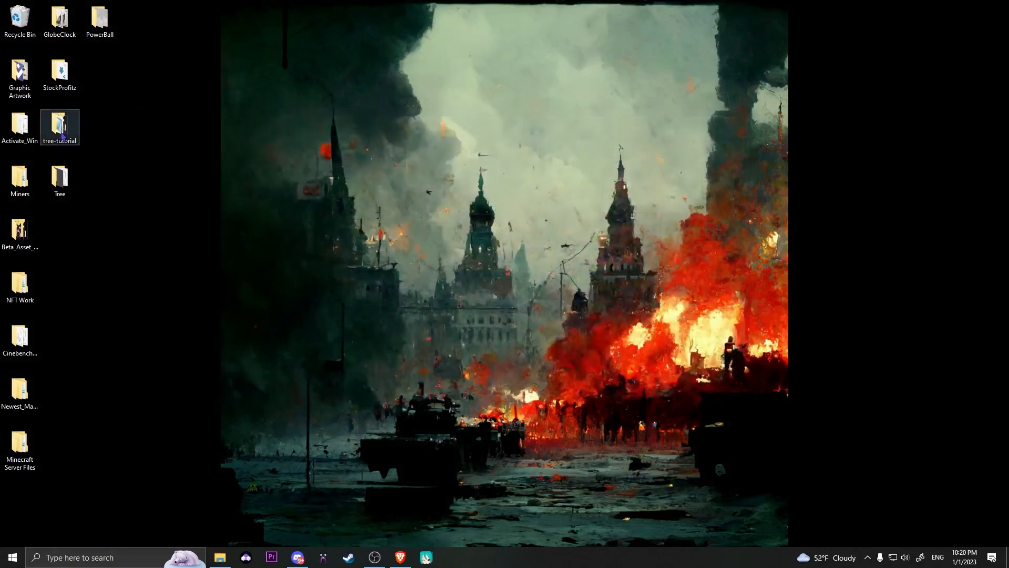
Open tree-tutorial.vox from the desktop's tree-tutorial folder in MagicaVoxel and maximize its window.
{"action": "double_click", "coordinate": [66, 135]}
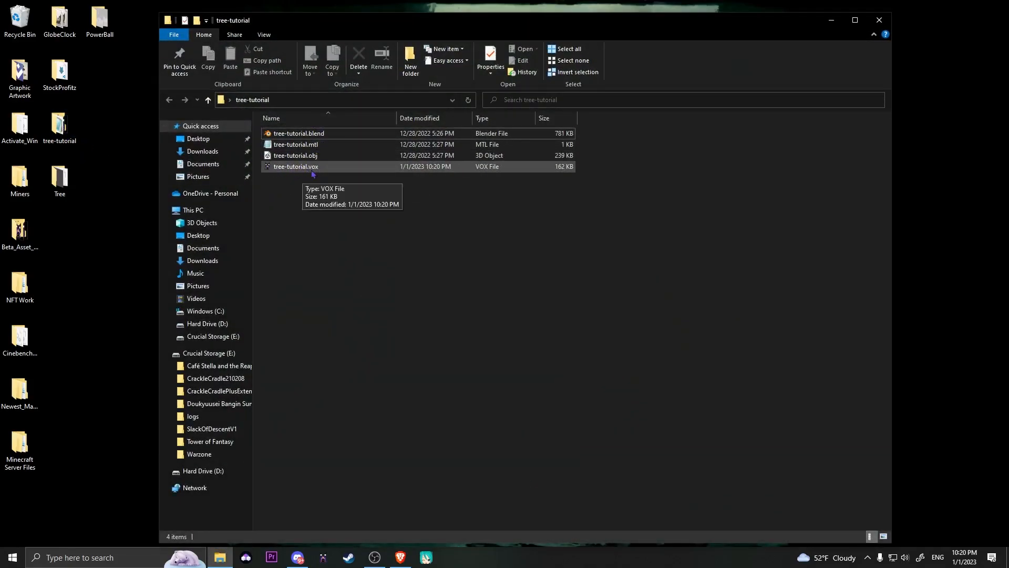
{"action": "double_click", "coordinate": [296, 166]}
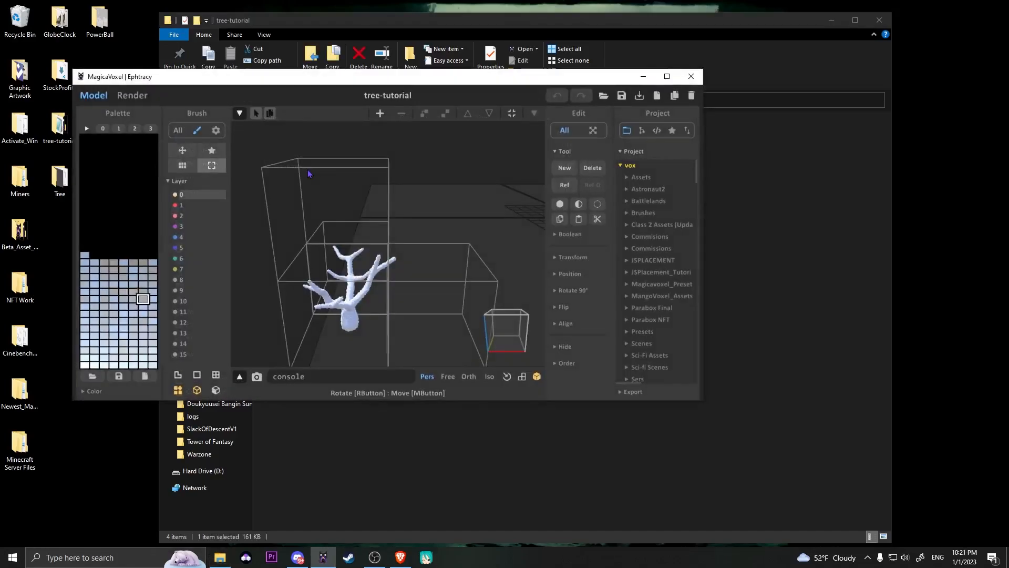
{"action": "left_click", "coordinate": [667, 77]}
Examine the imported voxel tree and its separate bounding boxes from several sides.
{"action": "right_click_drag", "start_coordinate": [431, 285], "coordinate": [645, 337]}
{"action": "scroll", "coordinate": [654, 337], "scroll_direction": "down", "scroll_amount": 4}
{"action": "middle_click_drag", "start_coordinate": [492, 338], "coordinate": [660, 284]}
{"action": "right_click_drag", "start_coordinate": [660, 284], "coordinate": [597, 290]}
{"action": "scroll", "coordinate": [597, 290], "scroll_direction": "down", "scroll_amount": 2}
{"action": "scroll", "coordinate": [615, 307], "scroll_direction": "up", "scroll_amount": 3}
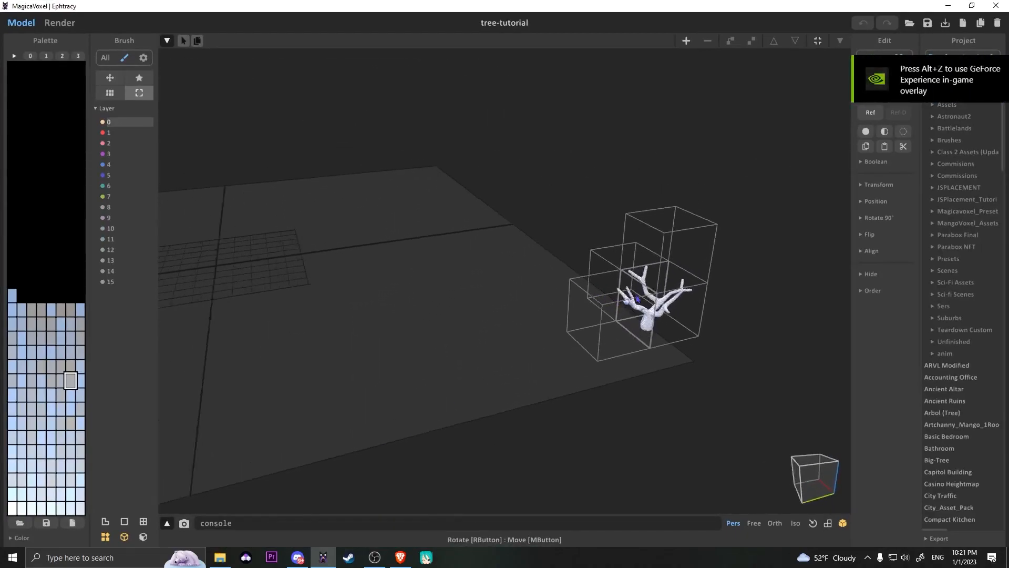
{"action": "middle_click_drag", "start_coordinate": [720, 298], "coordinate": [515, 301]}
{"action": "right_click_drag", "start_coordinate": [517, 301], "coordinate": [539, 274]}
{"action": "scroll", "coordinate": [539, 275], "scroll_direction": "up", "scroll_amount": 3}
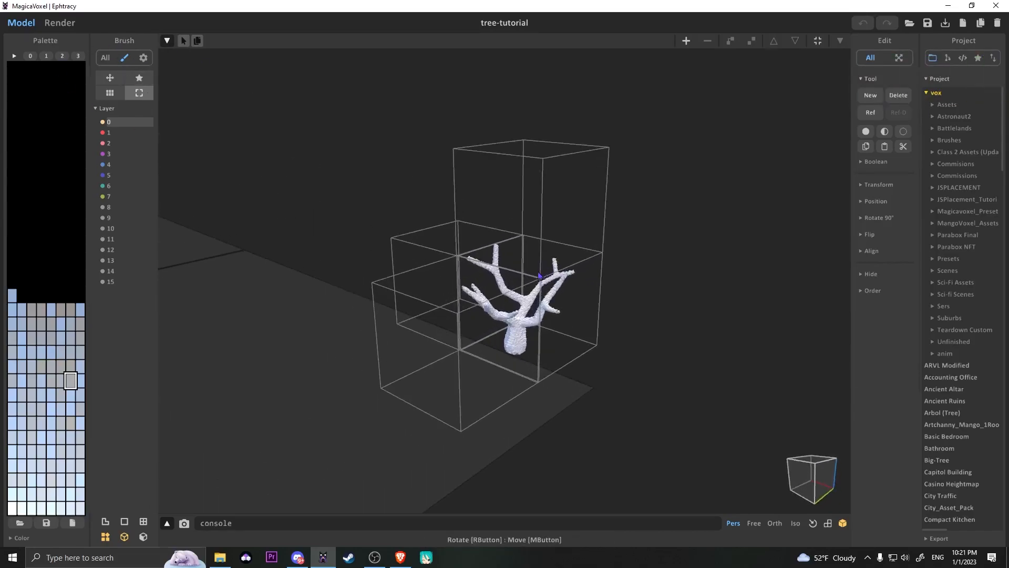
{"action": "right_click_drag", "start_coordinate": [485, 229], "coordinate": [438, 232]}
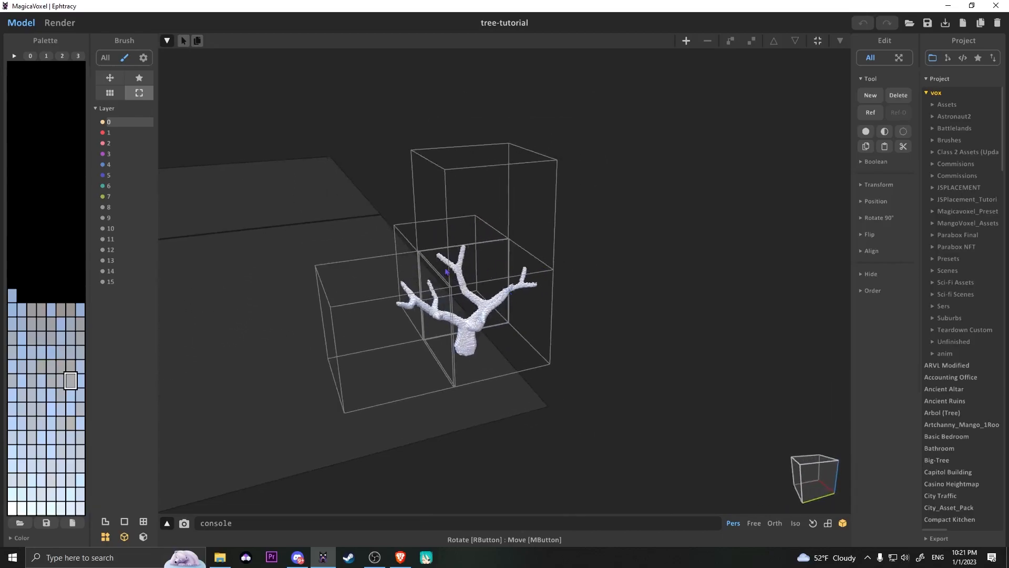
Try moving the uppermost volume upward, and undo the move.
{"action": "left_click", "coordinate": [447, 217]}
{"action": "left_click_drag", "start_coordinate": [480, 110], "coordinate": [479, 62]}
{"action": "right_click_drag", "start_coordinate": [488, 184], "coordinate": [578, 265]}
{"action": "key", "text": "ctrl+z"}
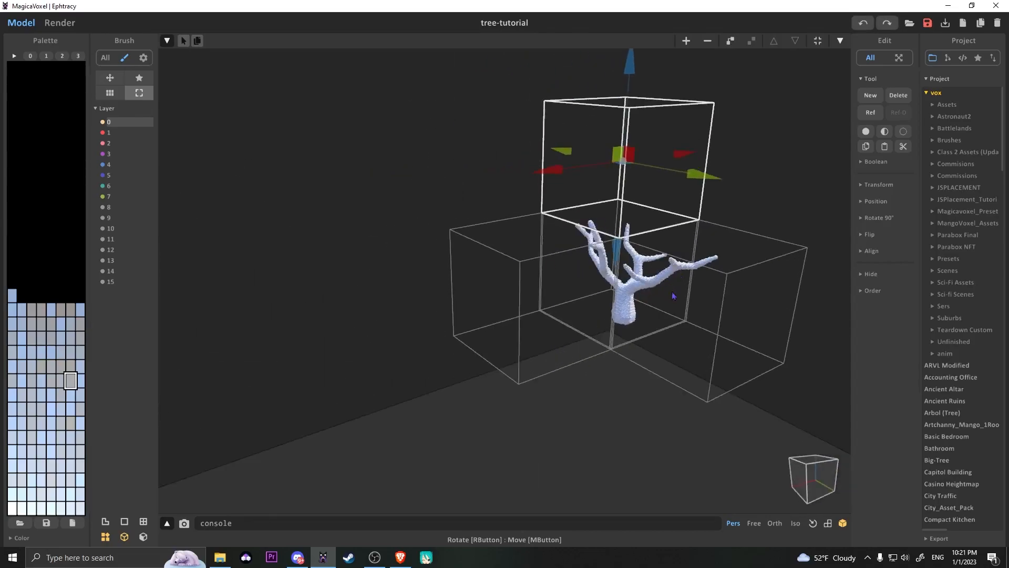
Select all of the tree's volumes and combine them into one object.
{"action": "right_click_drag", "start_coordinate": [519, 275], "coordinate": [513, 271]}
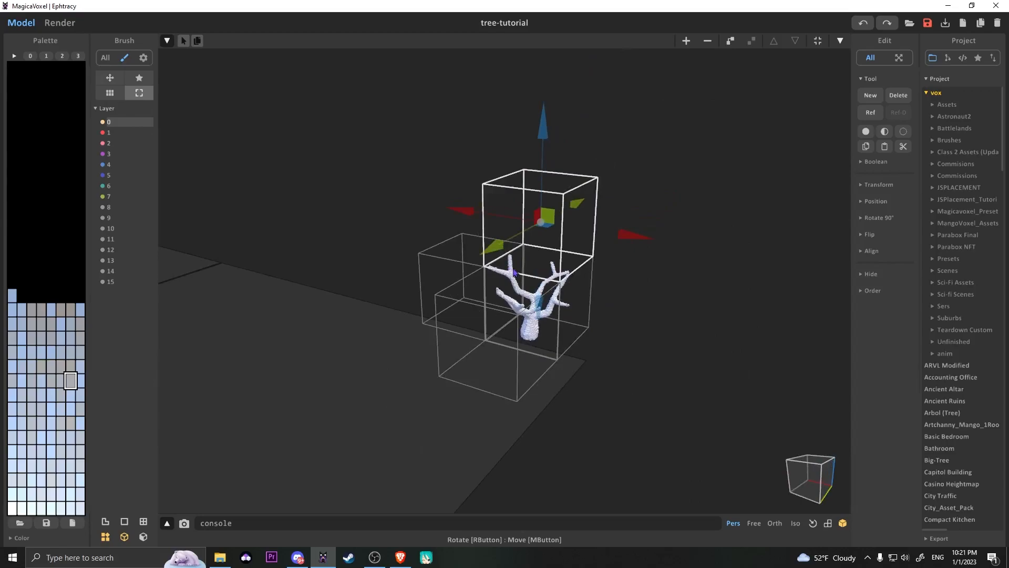
{"action": "left_click", "coordinate": [579, 306], "text": "shift"}
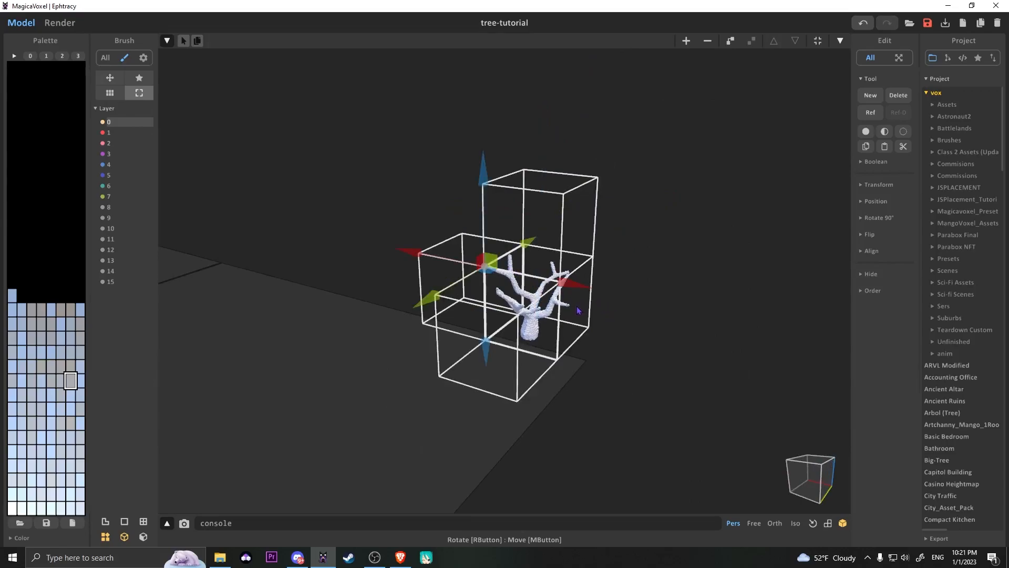
{"action": "key", "text": "ctrl+g"}
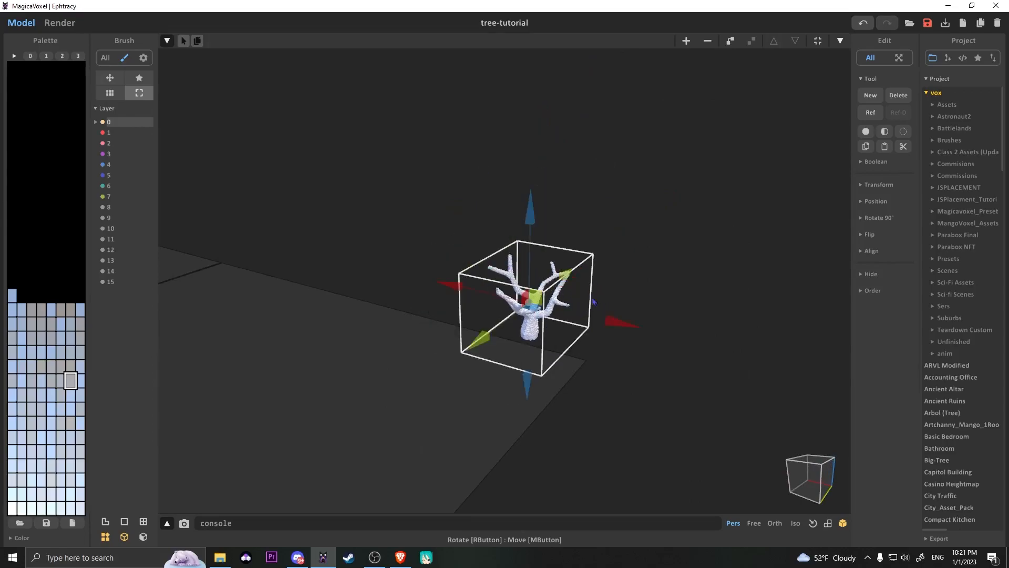
{"action": "right_click_drag", "start_coordinate": [597, 301], "coordinate": [507, 305]}
{"action": "scroll", "coordinate": [434, 286], "scroll_direction": "up", "scroll_amount": 3}
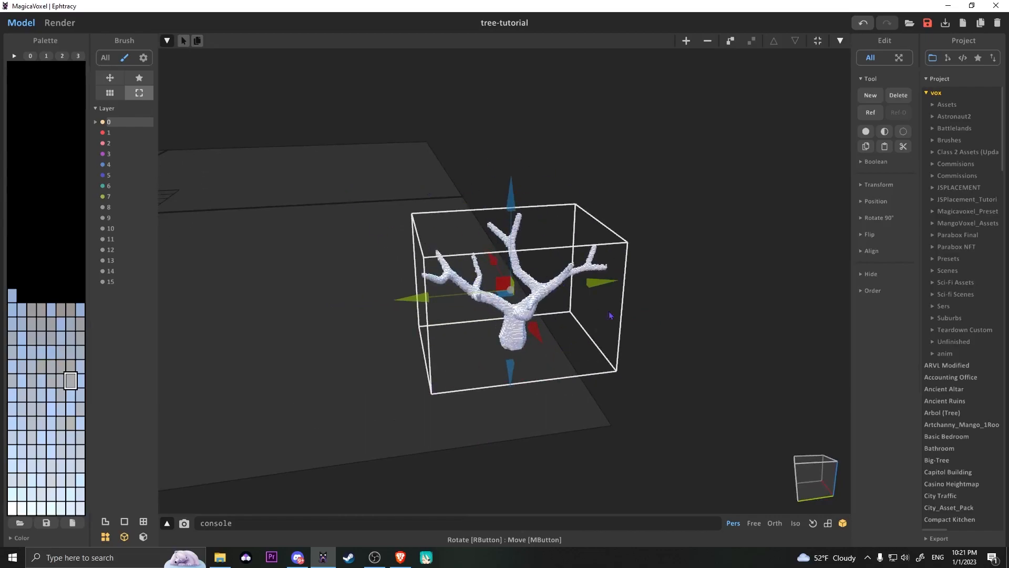
Open the combined tree object for voxel editing and set its volume size to 256 256 256.
{"action": "right_click_drag", "start_coordinate": [592, 324], "coordinate": [613, 304]}
{"action": "key", "text": "f"}
{"action": "right_click_drag", "start_coordinate": [550, 361], "coordinate": [564, 340]}
{"action": "scroll", "coordinate": [547, 405], "scroll_direction": "down", "scroll_amount": 3}
{"action": "scroll", "coordinate": [668, 256], "scroll_direction": "up", "scroll_amount": 3}
{"action": "right_click_drag", "start_coordinate": [642, 312], "coordinate": [608, 269]}
{"action": "scroll", "coordinate": [608, 269], "scroll_direction": "up", "scroll_amount": 3}
{"action": "double_click", "coordinate": [664, 343]}
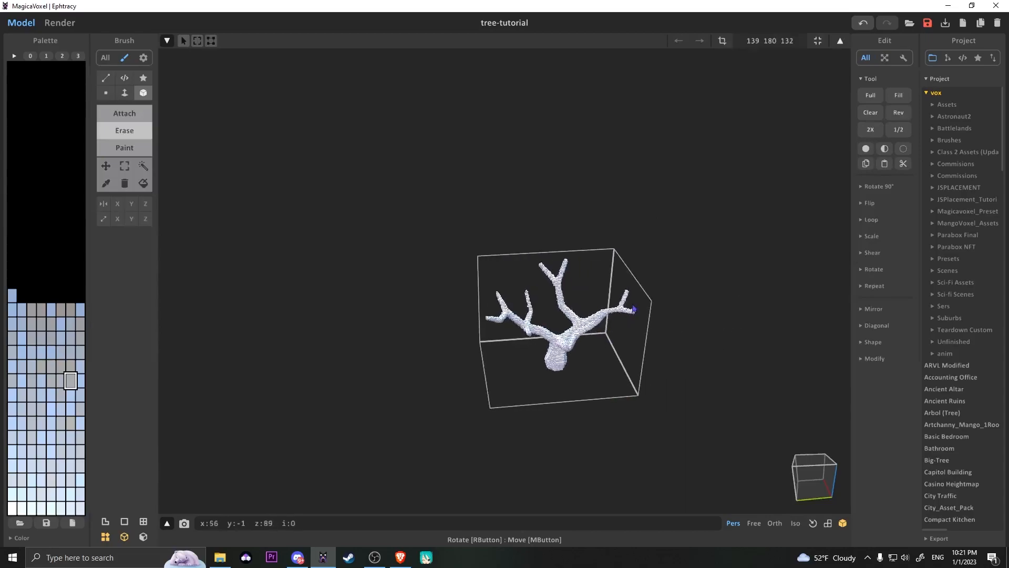
{"action": "left_click_drag", "start_coordinate": [797, 43], "coordinate": [768, 87]}
{"action": "type", "text": "256 256 256"}
{"action": "key", "text": "Return"}
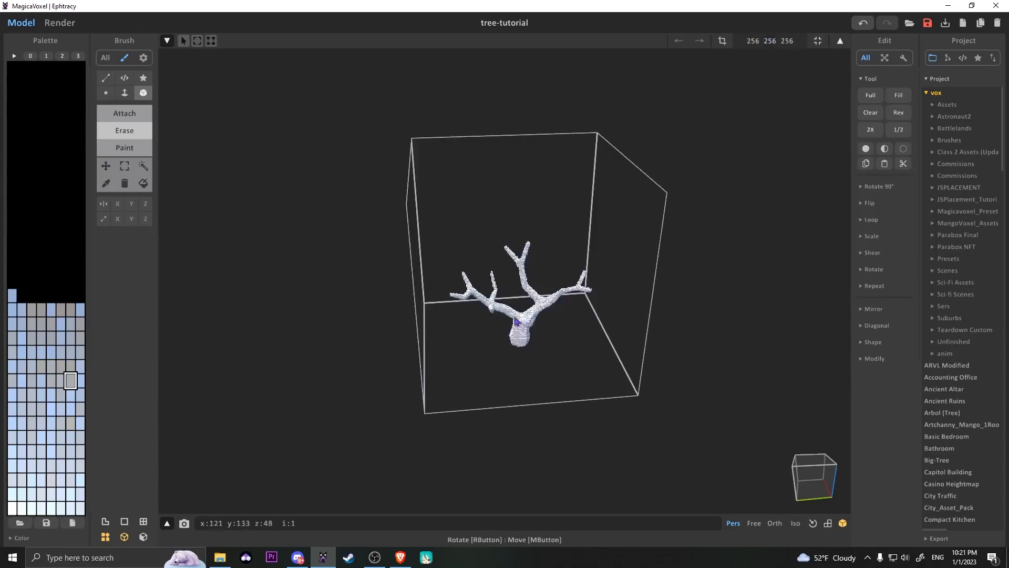
Examine the tree inside its enlarged volume, both as a world object and in voxel editing.
{"action": "key", "text": "Tab"}
{"action": "middle_click_drag", "start_coordinate": [421, 211], "coordinate": [412, 287]}
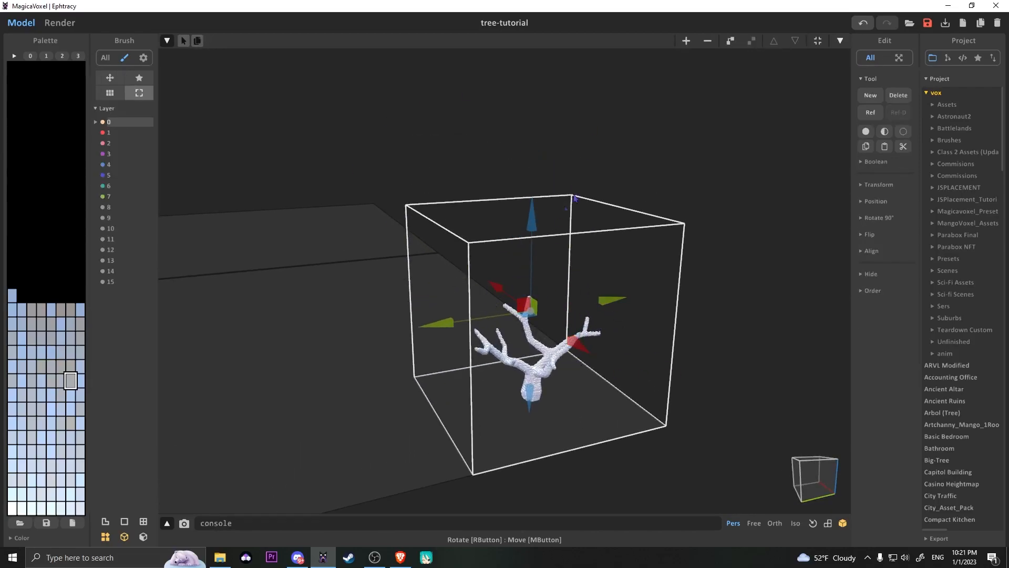
{"action": "key", "text": "Tab"}
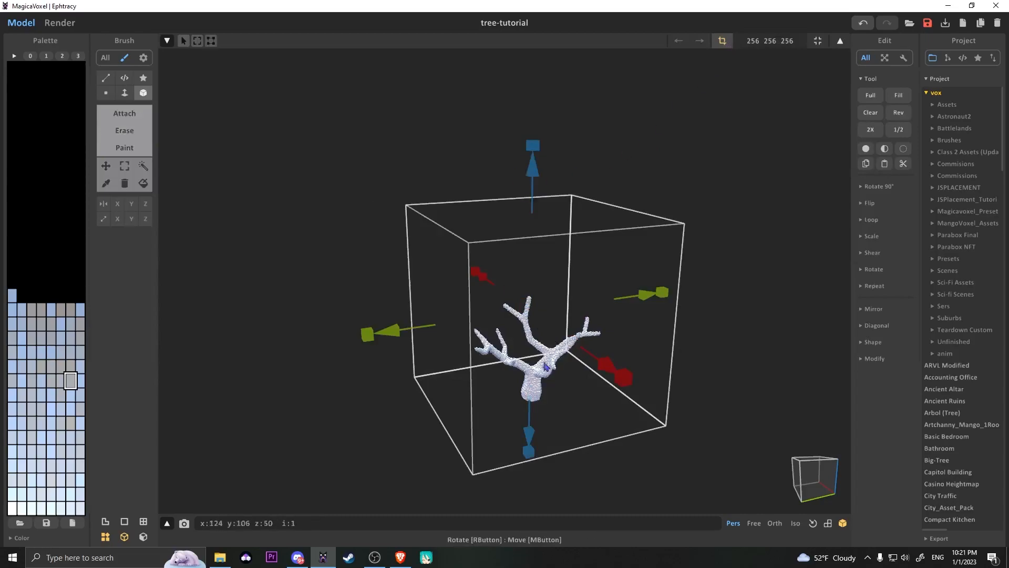
{"action": "scroll", "coordinate": [521, 342], "scroll_direction": "up", "scroll_amount": 4}
{"action": "right_click_drag", "start_coordinate": [522, 342], "coordinate": [509, 327]}
{"action": "scroll", "coordinate": [509, 351], "scroll_direction": "up", "scroll_amount": 3}
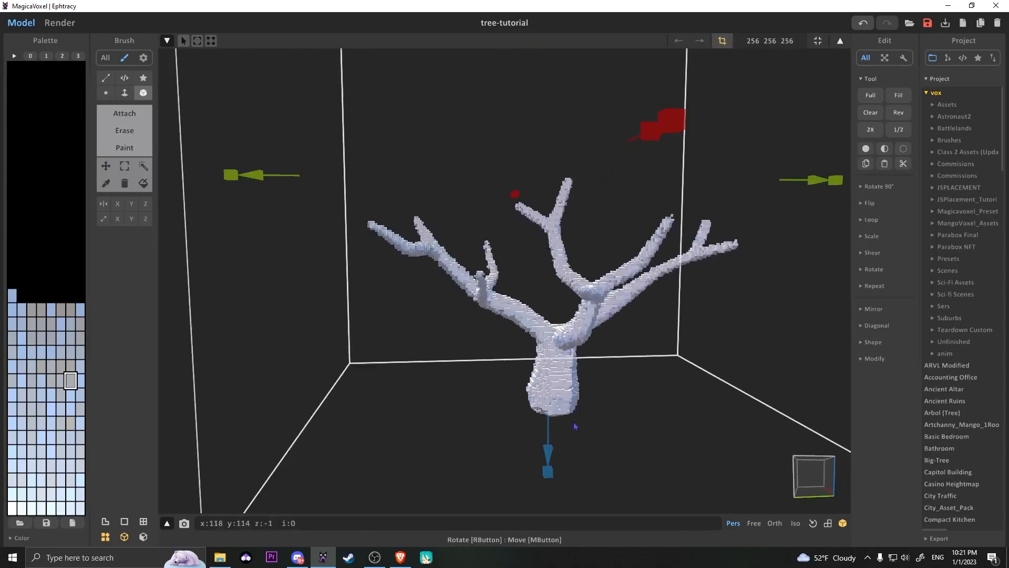
{"action": "scroll", "coordinate": [520, 340], "scroll_direction": "down", "scroll_amount": 4}
{"action": "right_click_drag", "start_coordinate": [631, 296], "coordinate": [518, 349]}
{"action": "scroll", "coordinate": [519, 349], "scroll_direction": "down", "scroll_amount": 3}
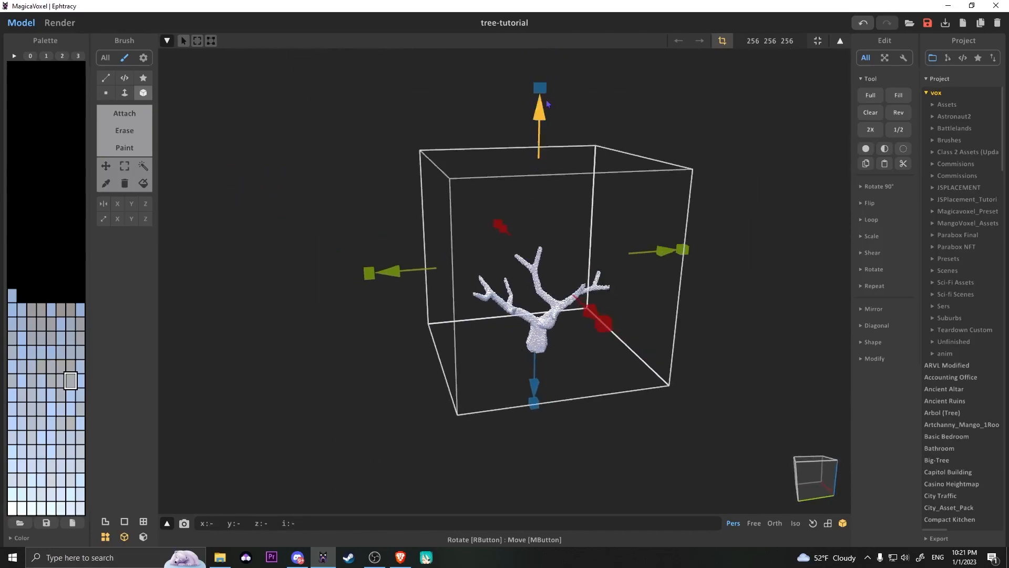
{"action": "key", "text": "Tab"}
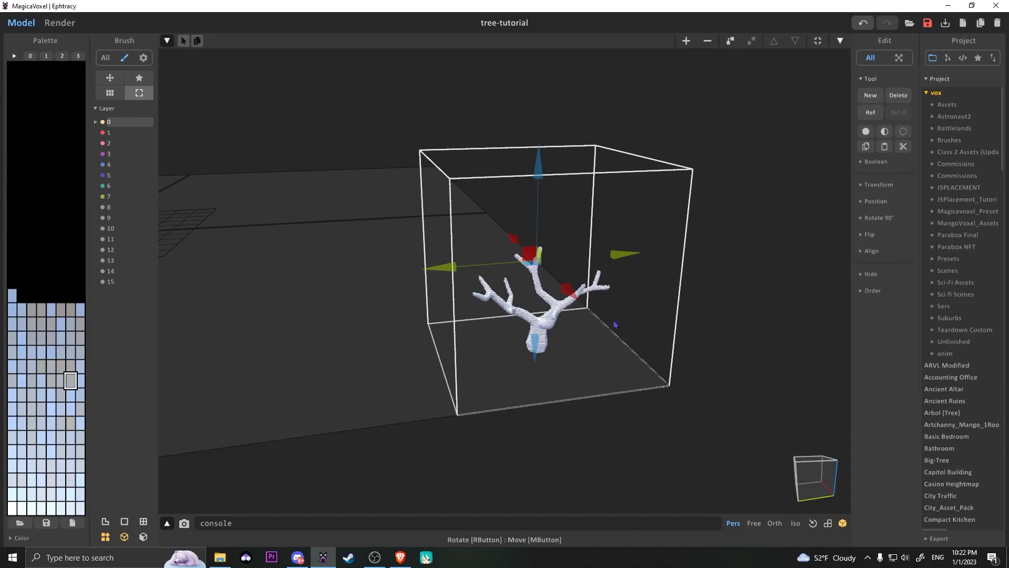
Move the tree object onto the grid at the center of the ground plane.
{"action": "right_click_drag", "start_coordinate": [451, 236], "coordinate": [388, 164]}
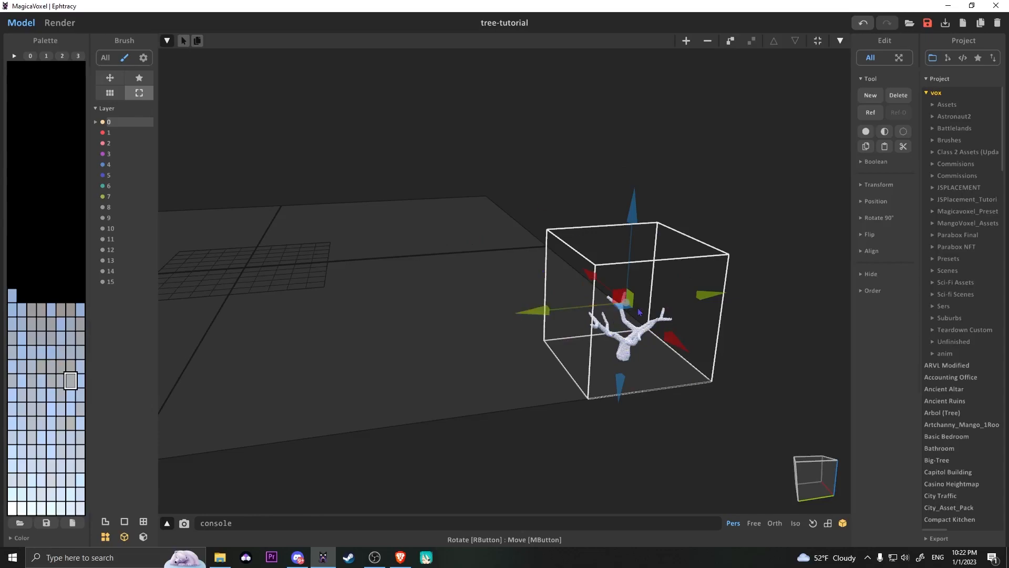
{"action": "scroll", "coordinate": [620, 329], "scroll_direction": "down", "scroll_amount": 3}
{"action": "right_click_drag", "start_coordinate": [536, 310], "coordinate": [644, 355]}
{"action": "left_click_drag", "start_coordinate": [587, 297], "coordinate": [247, 258]}
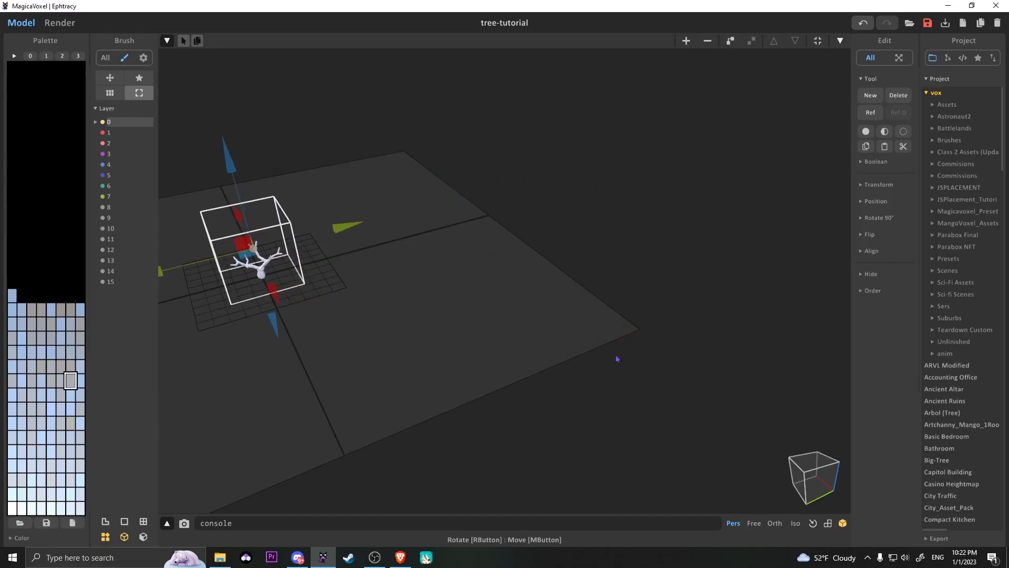
{"action": "key", "text": "f"}
{"action": "right_click_drag", "start_coordinate": [297, 272], "coordinate": [635, 309]}
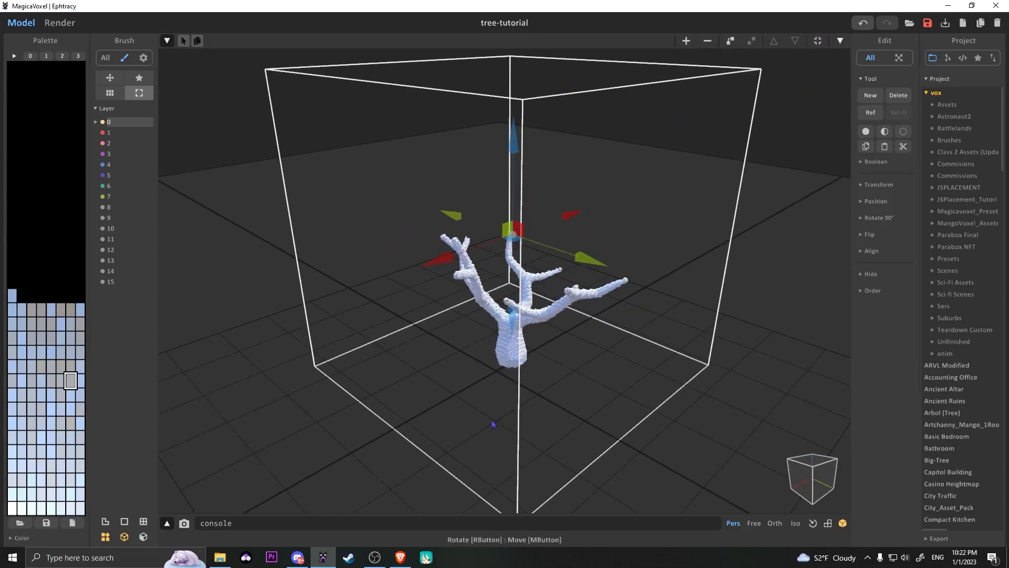
Fit the tree object's volume to its voxels and check the branches up close.
{"action": "right_click_drag", "start_coordinate": [474, 403], "coordinate": [638, 286]}
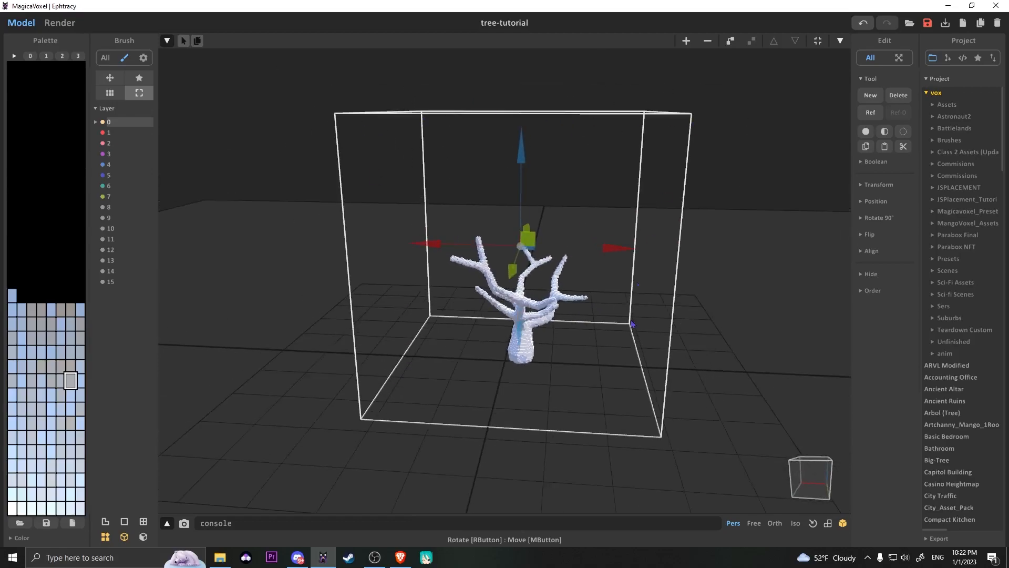
{"action": "left_click", "coordinate": [818, 41]}
{"action": "right_click_drag", "start_coordinate": [668, 221], "coordinate": [465, 265]}
{"action": "scroll", "coordinate": [529, 289], "scroll_direction": "up", "scroll_amount": 5}
{"action": "middle_click_drag", "start_coordinate": [465, 266], "coordinate": [452, 203]}
{"action": "scroll", "coordinate": [453, 202], "scroll_direction": "up", "scroll_amount": 4}
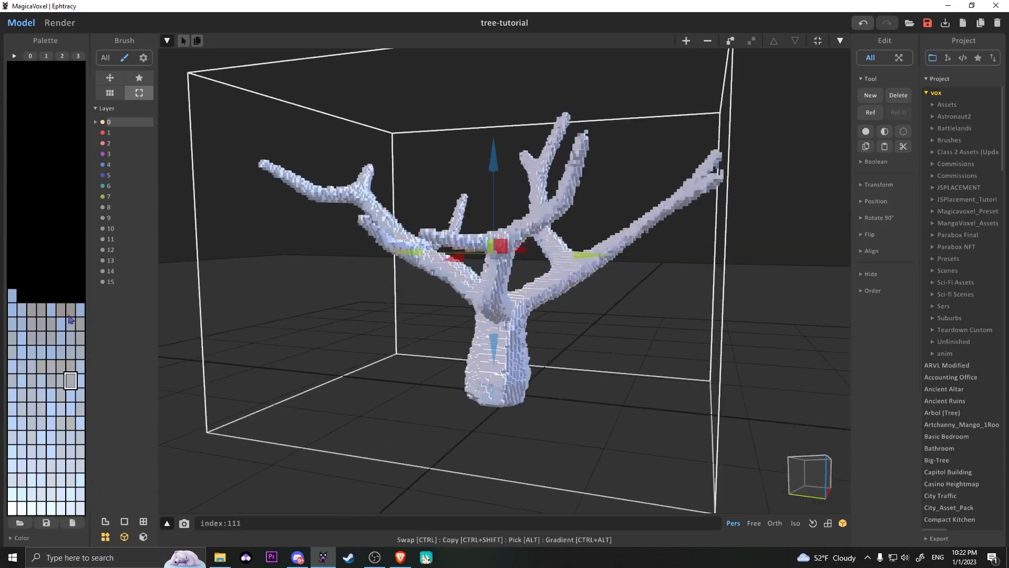
Switch the colors to Default Palette 3 and open the tree object for voxel editing.
{"action": "left_click", "coordinate": [80, 57]}
{"action": "right_click_drag", "start_coordinate": [446, 216], "coordinate": [506, 243]}
{"action": "key", "text": "Tab"}
{"action": "right_click_drag", "start_coordinate": [574, 340], "coordinate": [504, 326]}
{"action": "scroll", "coordinate": [540, 322], "scroll_direction": "up", "scroll_amount": 4}
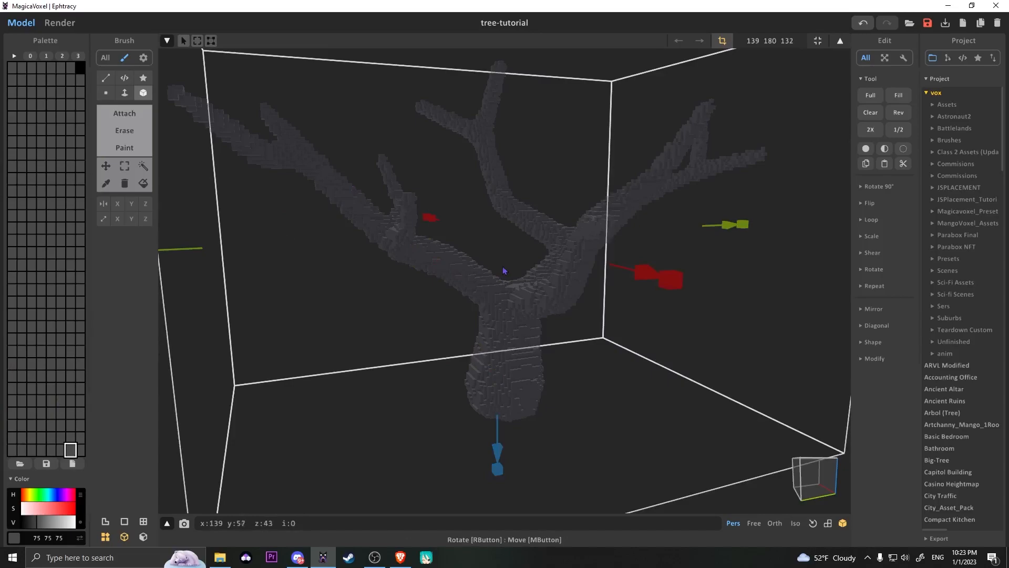
Select all of the tree's voxels and try to randomize their colors from the palette.
{"action": "key", "text": "ctrl+a"}
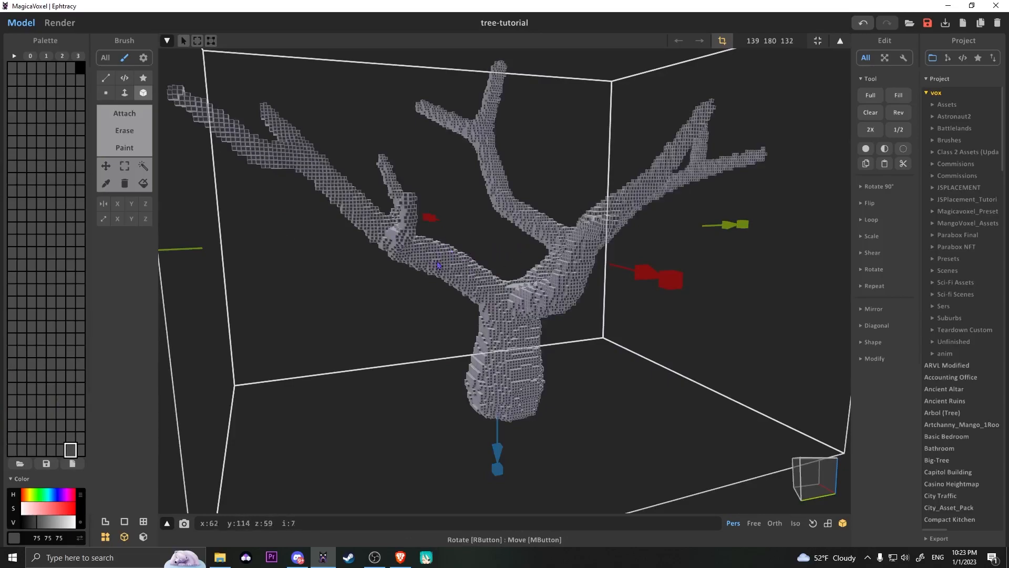
{"action": "right_click", "coordinate": [45, 288]}
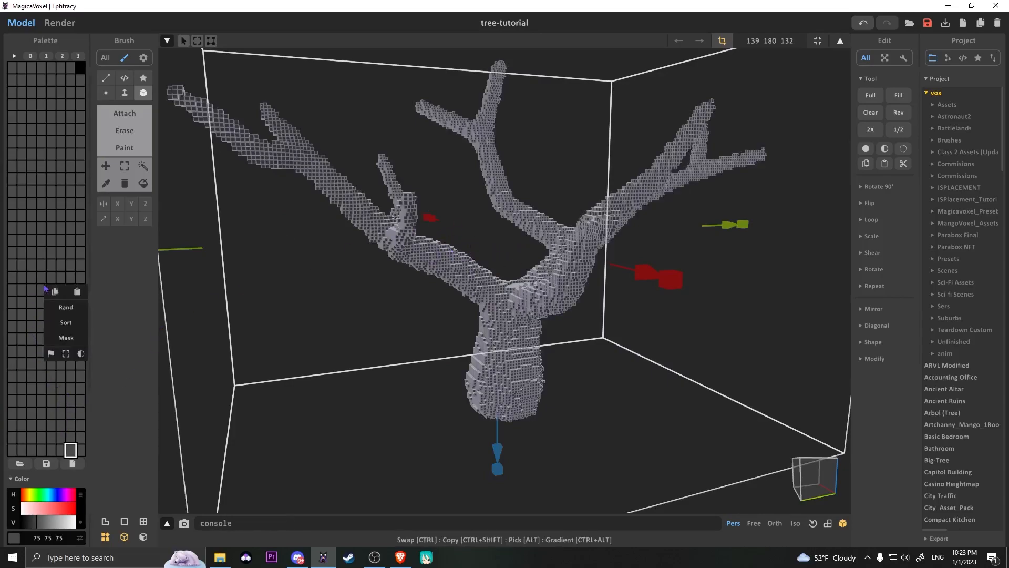
{"action": "left_click", "coordinate": [67, 308]}
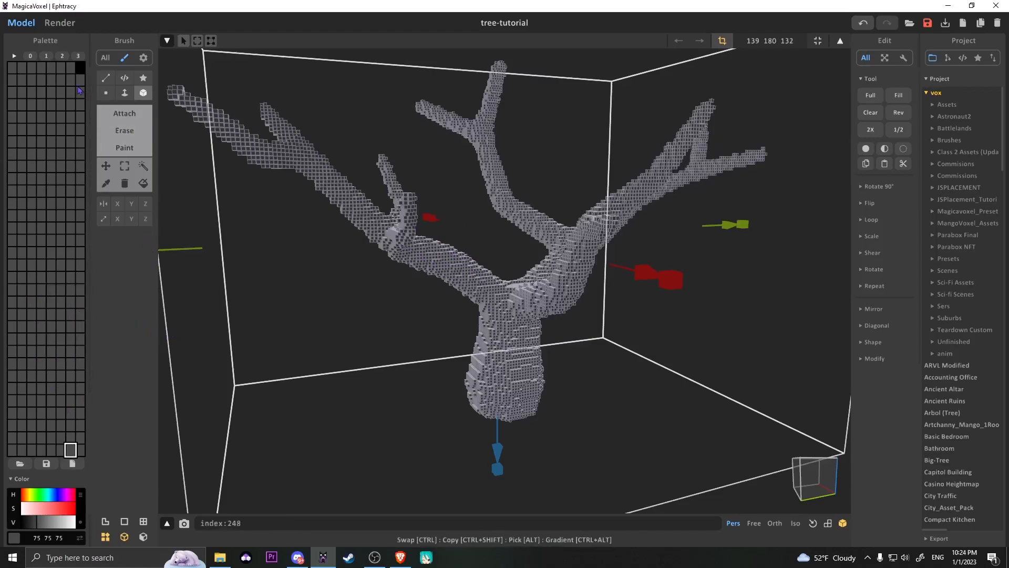
Try default palette 0 on the tree, and return to Default Palette 3.
{"action": "left_click", "coordinate": [31, 56]}
{"action": "mouse_move", "coordinate": [518, 315]}
{"action": "right_mouse_down"}
{"action": "mouse_move", "coordinate": [374, 328]}
{"action": "mouse_move", "coordinate": [549, 311]}
{"action": "right_mouse_up"}
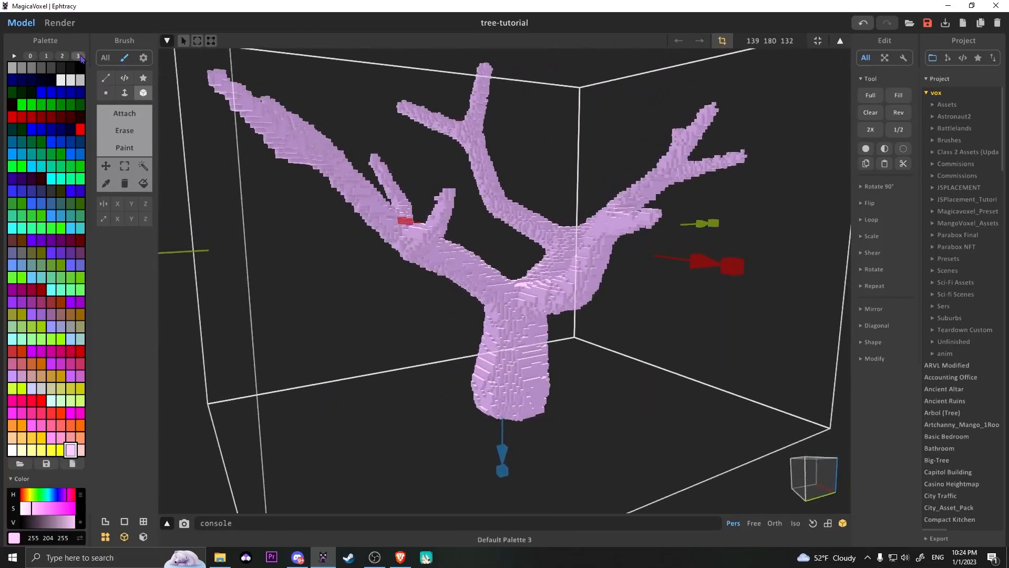
{"action": "left_click", "coordinate": [78, 56]}
{"action": "scroll", "coordinate": [474, 290], "scroll_direction": "up", "scroll_amount": 3}
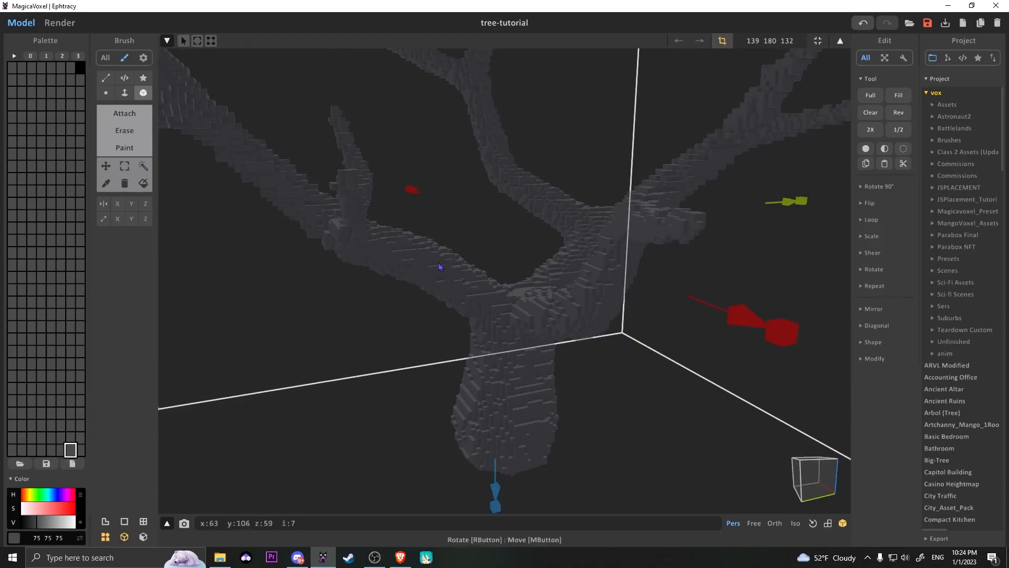
Recolor the tree's palette swatch to a muted reddish brown with RGB 114 91 86.
{"action": "mouse_move", "coordinate": [45, 527]}
{"action": "left_mouse_down"}
{"action": "mouse_move", "coordinate": [60, 526]}
{"action": "mouse_move", "coordinate": [50, 525]}
{"action": "left_mouse_up"}
{"action": "left_click", "coordinate": [25, 496]}
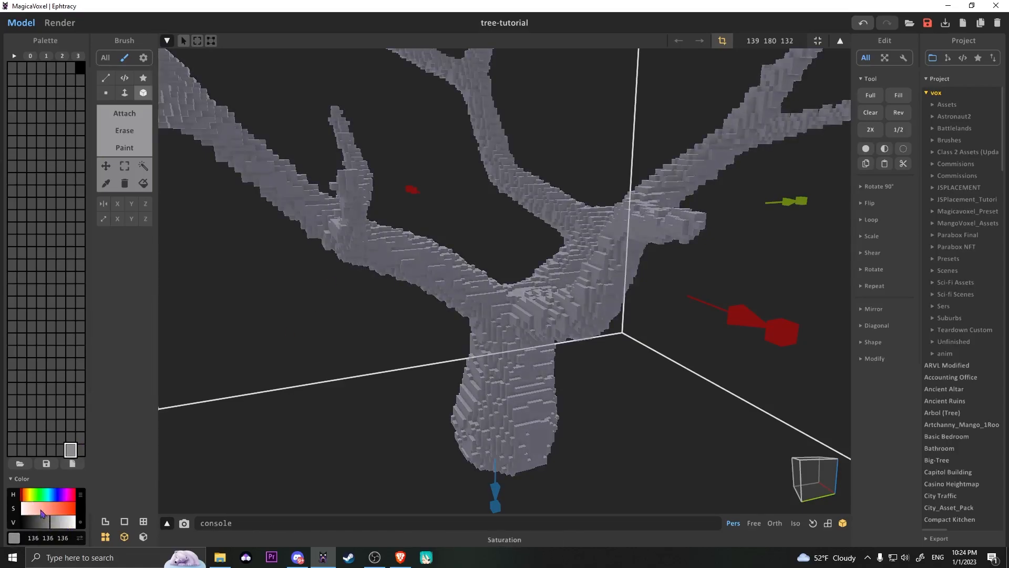
{"action": "left_click", "coordinate": [46, 514]}
{"action": "left_click", "coordinate": [34, 508]}
{"action": "scroll", "coordinate": [394, 389], "scroll_direction": "down", "scroll_amount": 4}
{"action": "right_click_drag", "start_coordinate": [400, 391], "coordinate": [357, 386]}
Preview the brown tree's trunk in the render view and return to modeling.
{"action": "key", "text": "Tab"}
{"action": "left_click", "coordinate": [61, 23]}
{"action": "right_click_drag", "start_coordinate": [449, 303], "coordinate": [490, 309]}
{"action": "scroll", "coordinate": [547, 298], "scroll_direction": "up", "scroll_amount": 3}
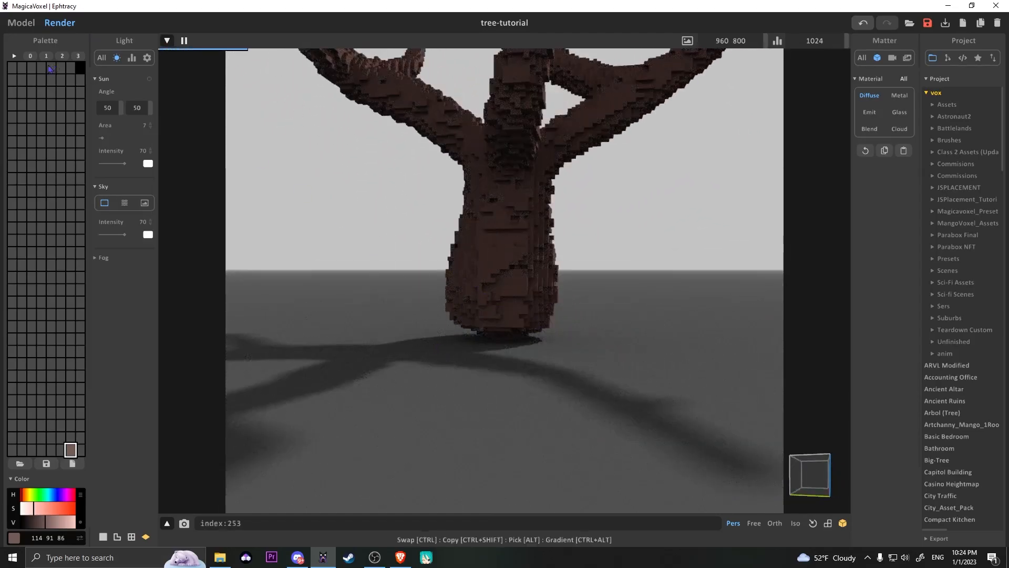
{"action": "left_click", "coordinate": [21, 23]}
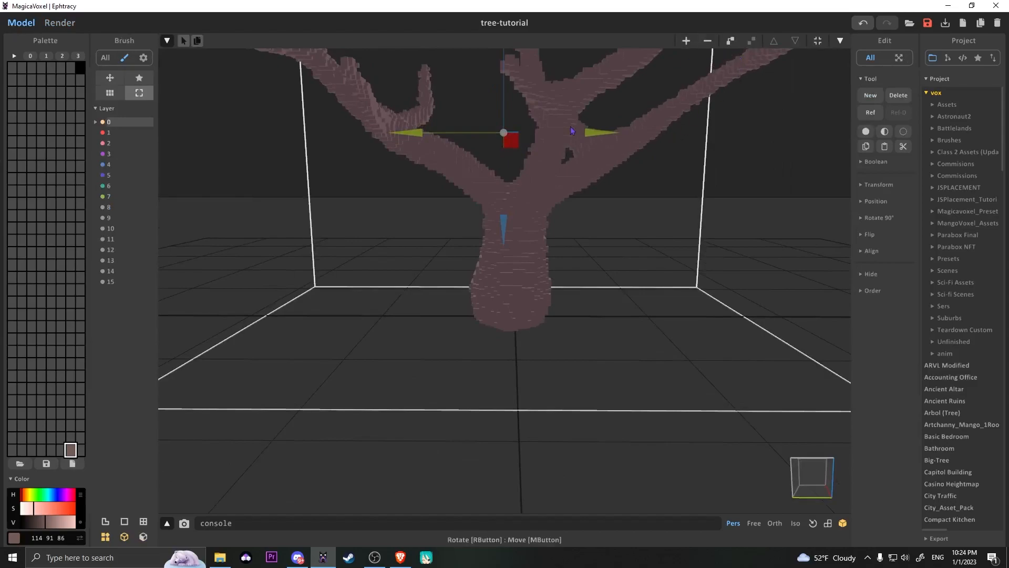
Examine the tree's trunk and branches from several sides, then check them again in the render view.
{"action": "scroll", "coordinate": [604, 105], "scroll_direction": "down", "scroll_amount": 3}
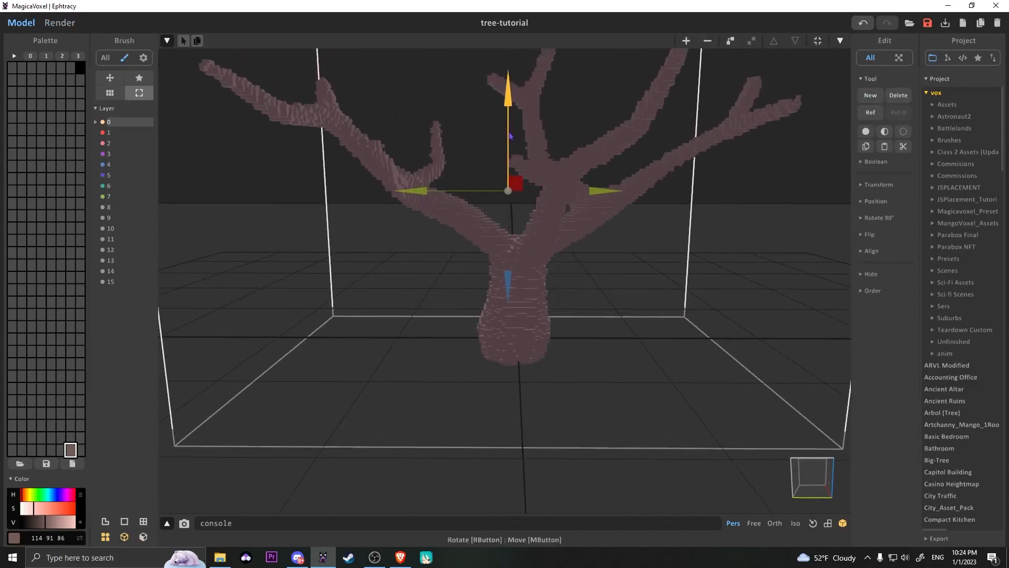
{"action": "right_click_drag", "start_coordinate": [510, 128], "coordinate": [597, 287]}
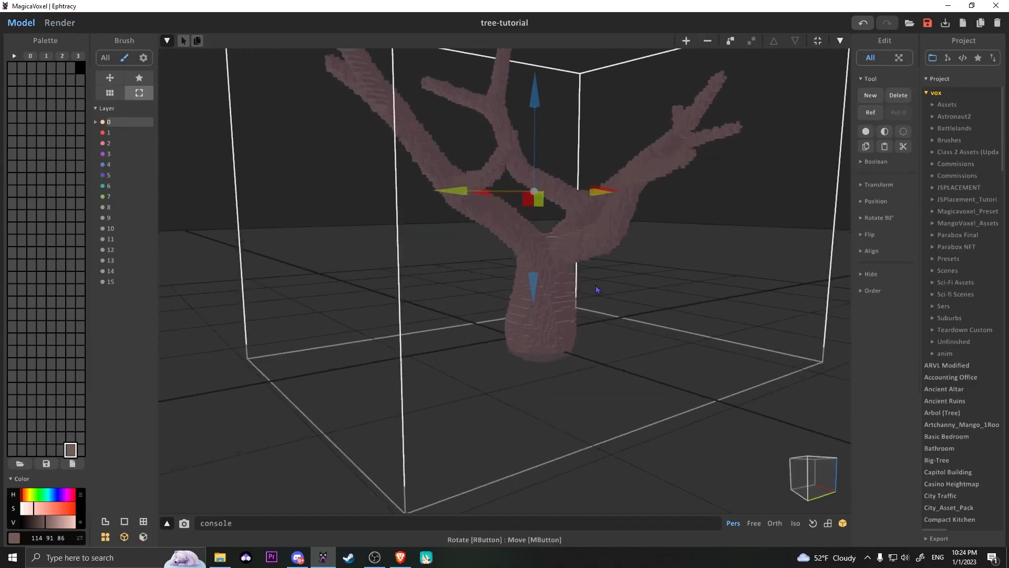
{"action": "scroll", "coordinate": [597, 287], "scroll_direction": "up", "scroll_amount": 2}
{"action": "middle_click_drag", "start_coordinate": [597, 287], "coordinate": [482, 308]}
{"action": "right_click_drag", "start_coordinate": [482, 309], "coordinate": [465, 314]}
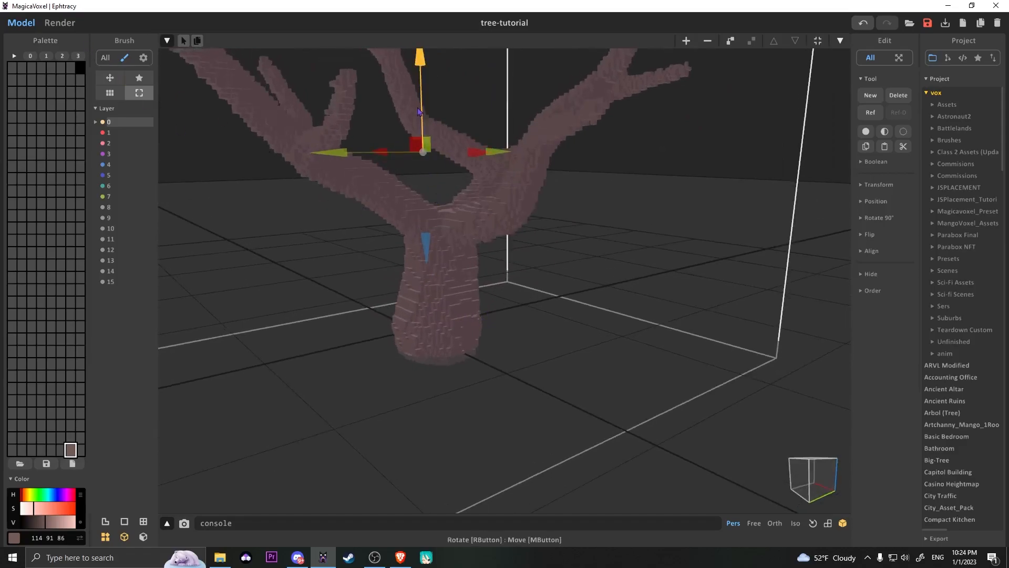
{"action": "middle_click_drag", "start_coordinate": [418, 112], "coordinate": [420, 115]}
{"action": "key", "text": "Tab"}
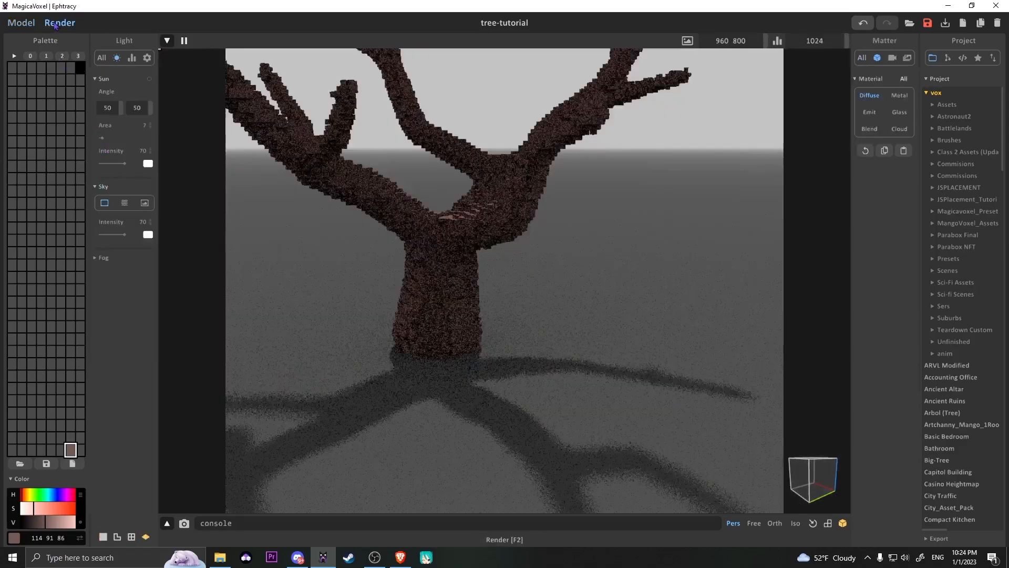
{"action": "right_click_drag", "start_coordinate": [427, 279], "coordinate": [464, 246]}
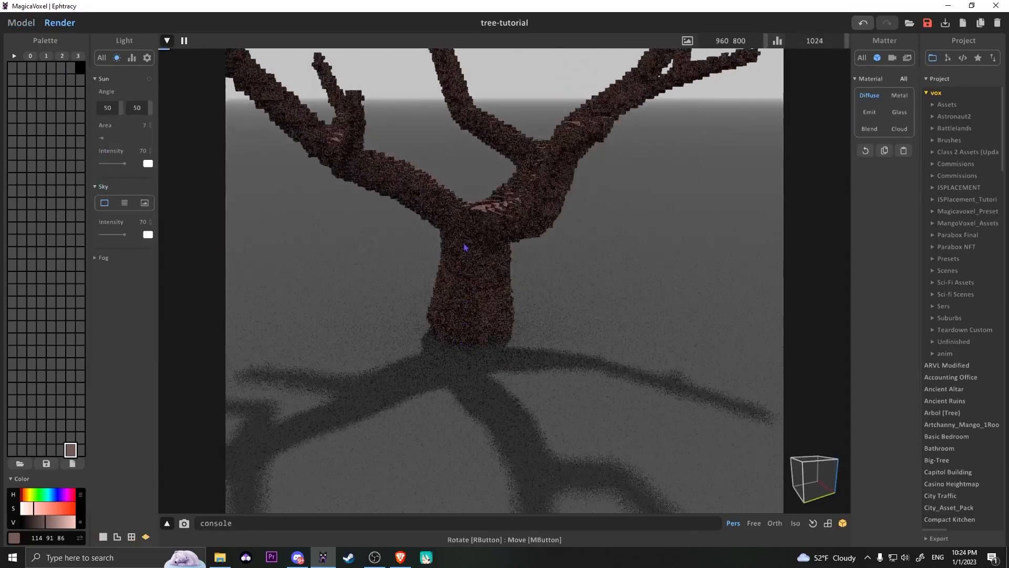
{"action": "scroll", "coordinate": [447, 332], "scroll_direction": "down", "scroll_amount": 5}
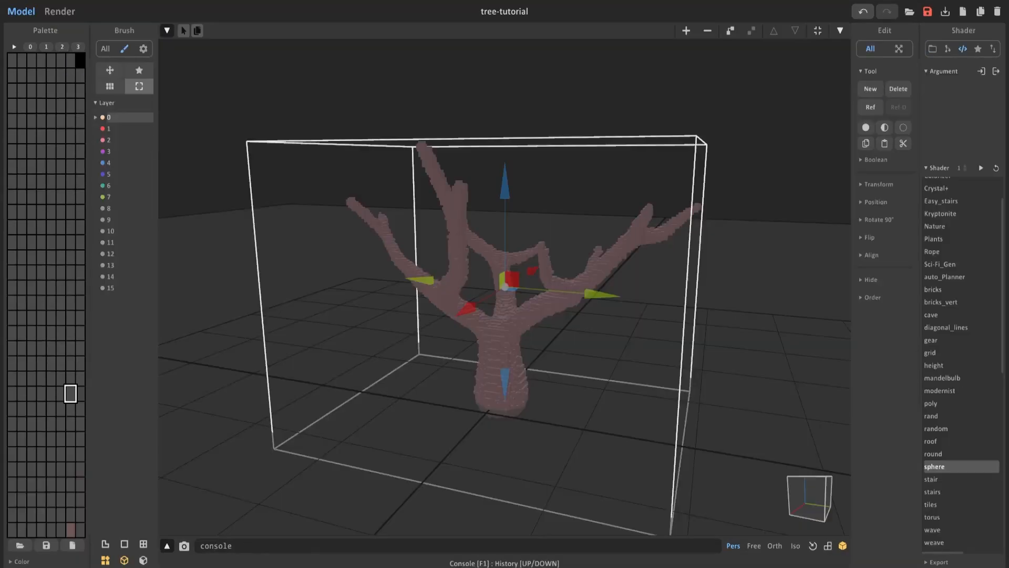
Add a new object to the scene and raise it among the tree's upper branches.
{"action": "right_click_drag", "start_coordinate": [566, 222], "coordinate": [522, 247]}
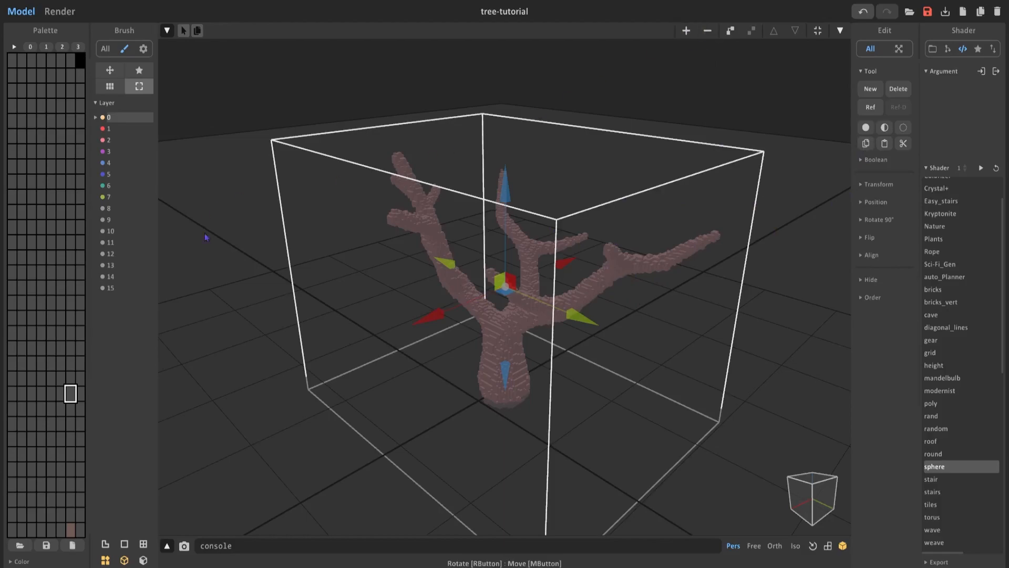
{"action": "key", "text": "Tab"}
{"action": "key", "text": "Tab"}
{"action": "left_click", "coordinate": [688, 33]}
{"action": "left_click_drag", "start_coordinate": [486, 329], "coordinate": [490, 158]}
{"action": "right_click_drag", "start_coordinate": [490, 158], "coordinate": [574, 197]}
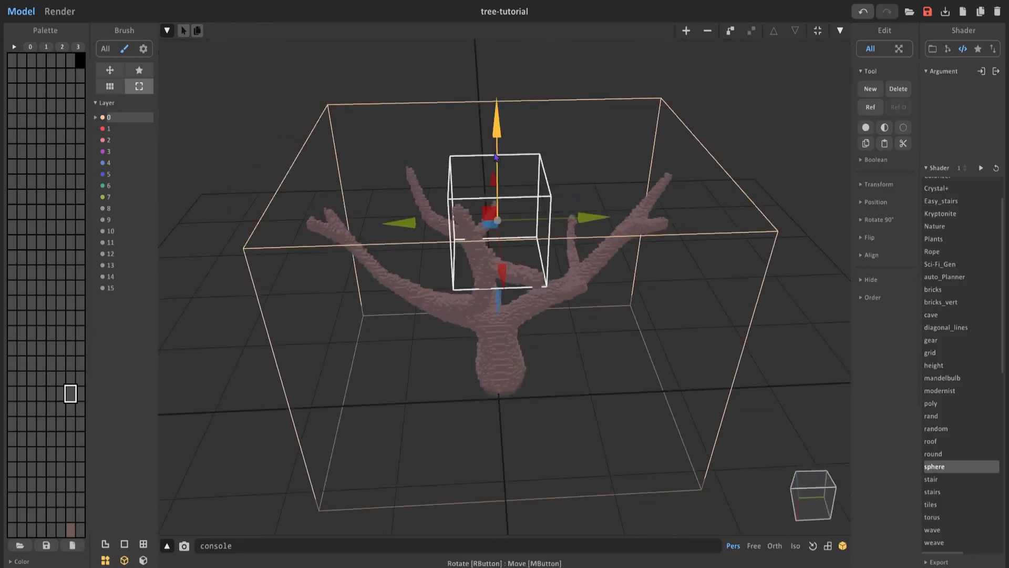
Open the new object for voxel editing and set up the mandelbulb shader as an attaching brush.
{"action": "key", "text": "Tab"}
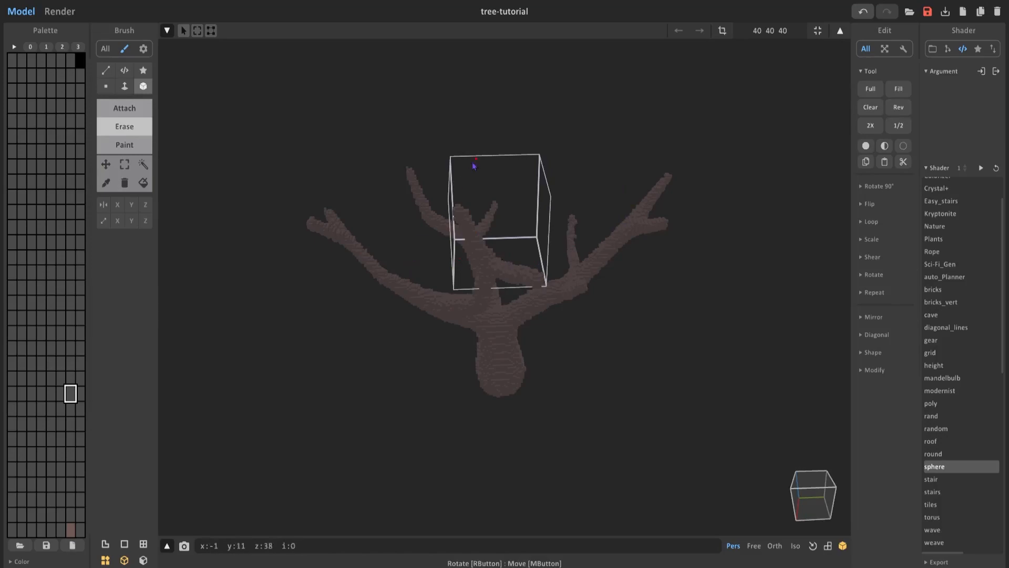
{"action": "left_click", "coordinate": [952, 51]}
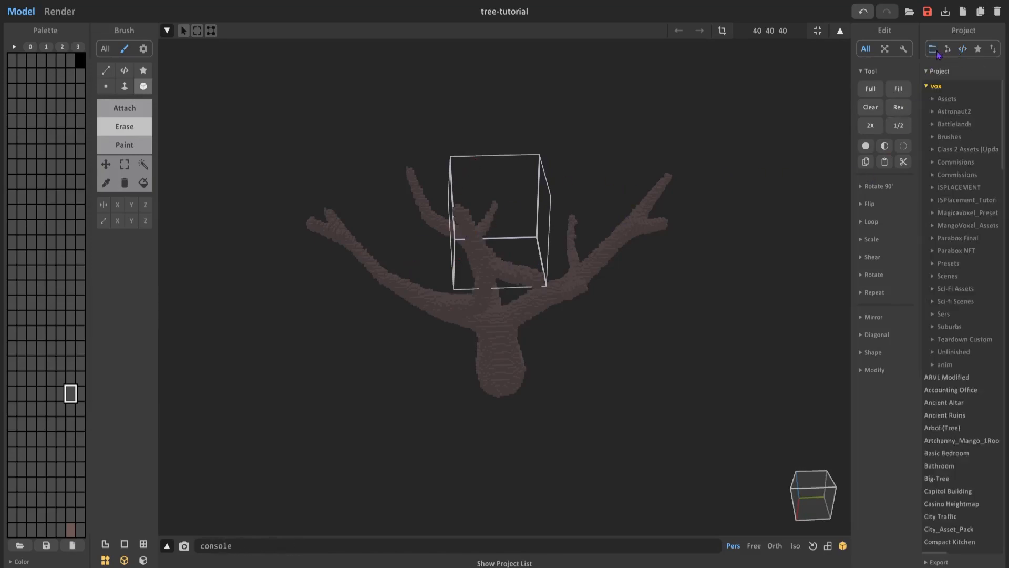
{"action": "left_click", "coordinate": [963, 50]}
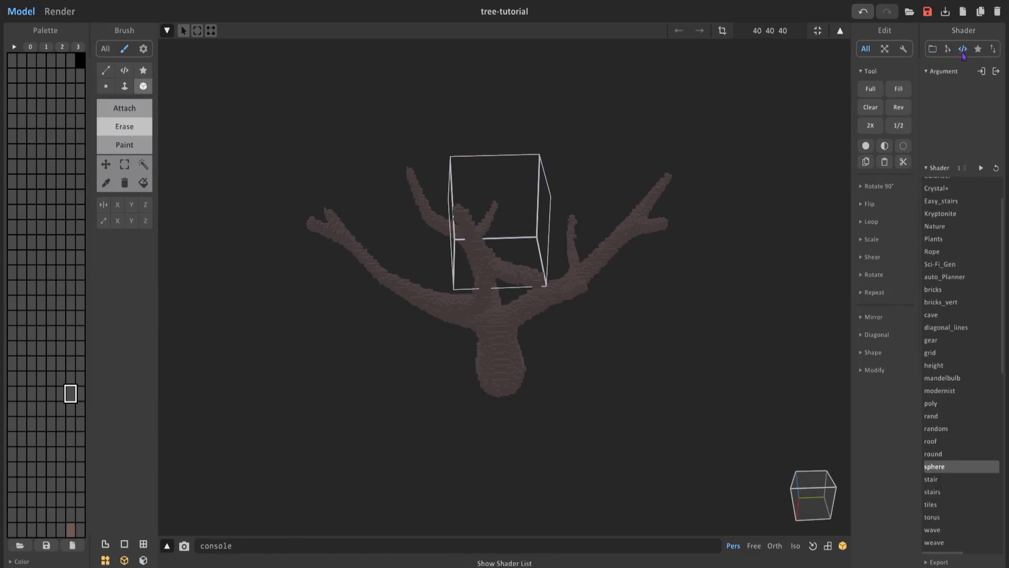
{"action": "left_click", "coordinate": [944, 380]}
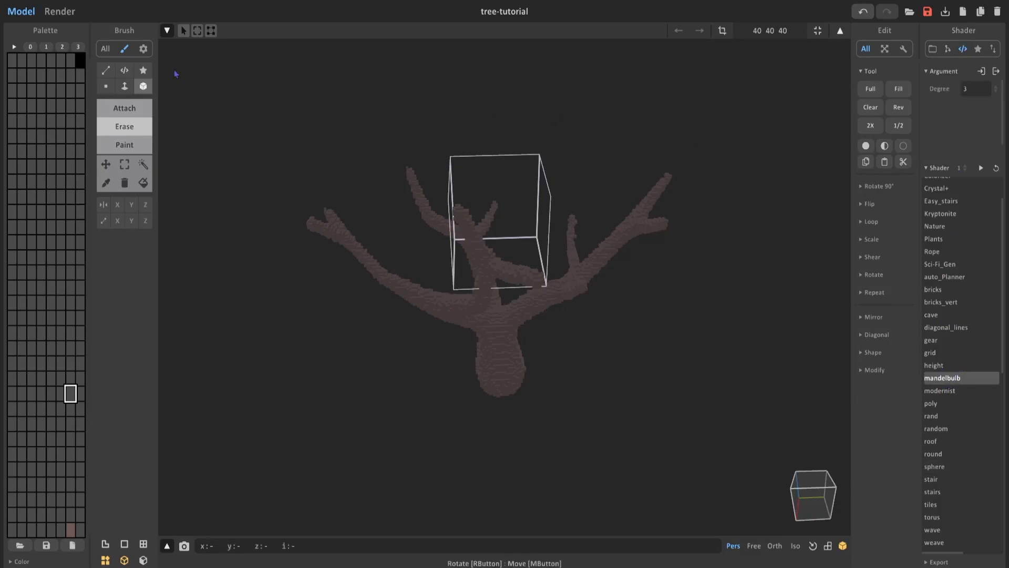
{"action": "left_click", "coordinate": [129, 75]}
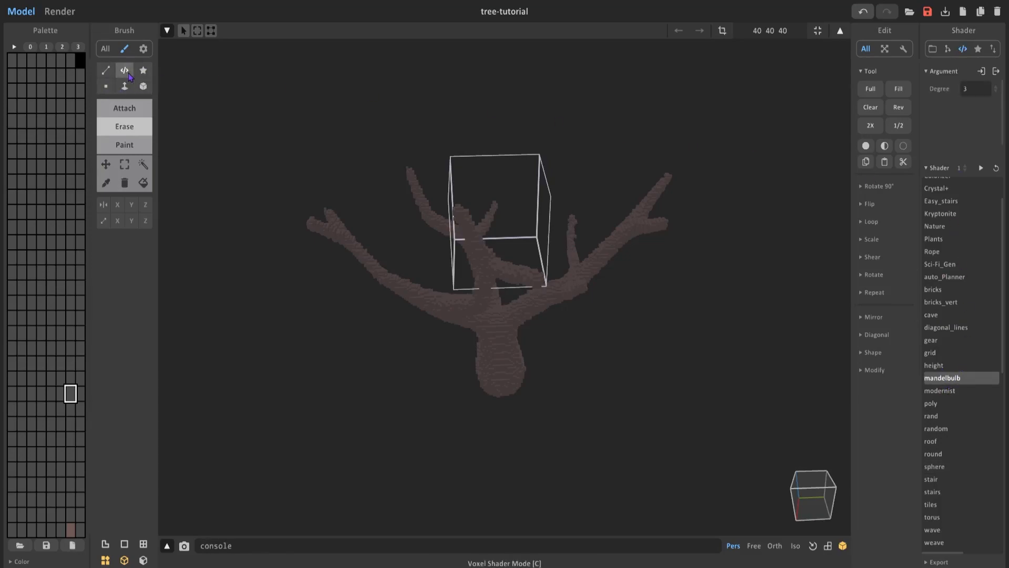
{"action": "left_click", "coordinate": [124, 108]}
Attach overlapping mandelbulb shapes of degree 3 from many angles to build a dense foliage cluster in the 40 40 40 volume.
{"action": "right_click_drag", "start_coordinate": [388, 205], "coordinate": [443, 208]}
{"action": "left_click_drag", "start_coordinate": [442, 209], "coordinate": [506, 223]}
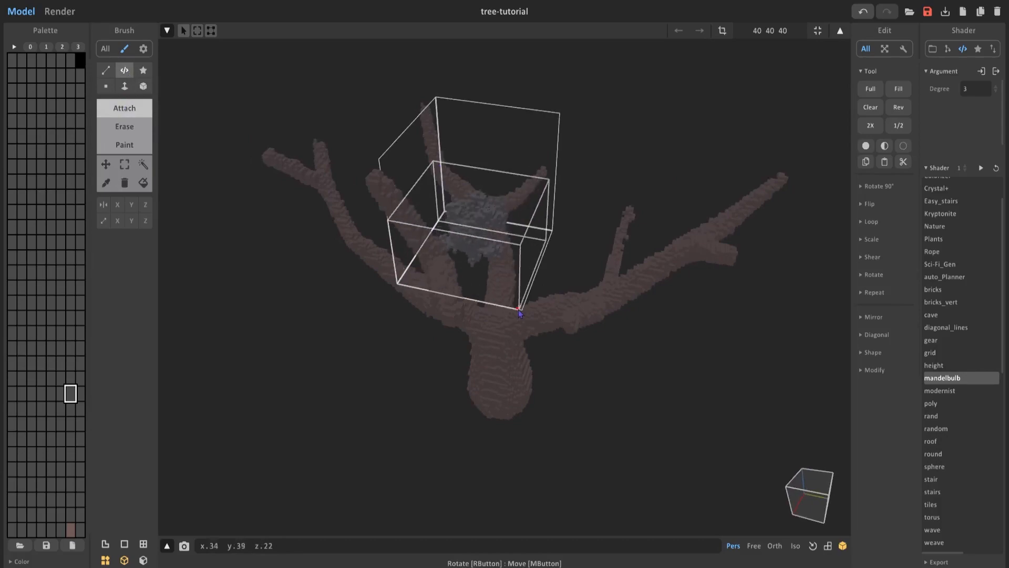
{"action": "left_click_drag", "start_coordinate": [467, 140], "coordinate": [466, 71]}
{"action": "right_click_drag", "start_coordinate": [554, 126], "coordinate": [568, 220]}
{"action": "left_click_drag", "start_coordinate": [505, 150], "coordinate": [555, 385]}
{"action": "right_click_drag", "start_coordinate": [556, 385], "coordinate": [595, 318]}
{"action": "left_click_drag", "start_coordinate": [494, 162], "coordinate": [507, 388]}
{"action": "right_click_drag", "start_coordinate": [507, 388], "coordinate": [563, 211]}
{"action": "left_click_drag", "start_coordinate": [567, 155], "coordinate": [503, 357]}
{"action": "left_click_drag", "start_coordinate": [442, 310], "coordinate": [510, 231]}
{"action": "left_click_drag", "start_coordinate": [468, 177], "coordinate": [469, 140]}
{"action": "right_click_drag", "start_coordinate": [478, 141], "coordinate": [536, 203]}
{"action": "left_click_drag", "start_coordinate": [469, 193], "coordinate": [515, 200]}
{"action": "left_click_drag", "start_coordinate": [491, 252], "coordinate": [493, 289]}
{"action": "right_click_drag", "start_coordinate": [557, 300], "coordinate": [489, 273]}
{"action": "left_click_drag", "start_coordinate": [549, 252], "coordinate": [633, 214]}
{"action": "left_click_drag", "start_coordinate": [547, 171], "coordinate": [547, 148]}
{"action": "right_click_drag", "start_coordinate": [557, 274], "coordinate": [457, 274]}
{"action": "scroll", "coordinate": [502, 284], "scroll_direction": "up", "scroll_amount": 3}
{"action": "left_click_drag", "start_coordinate": [453, 385], "coordinate": [540, 439]}
{"action": "right_click_drag", "start_coordinate": [599, 413], "coordinate": [473, 379]}
{"action": "left_click_drag", "start_coordinate": [421, 295], "coordinate": [523, 281]}
{"action": "left_click_drag", "start_coordinate": [385, 233], "coordinate": [381, 181]}
{"action": "right_click_drag", "start_coordinate": [500, 291], "coordinate": [647, 245]}
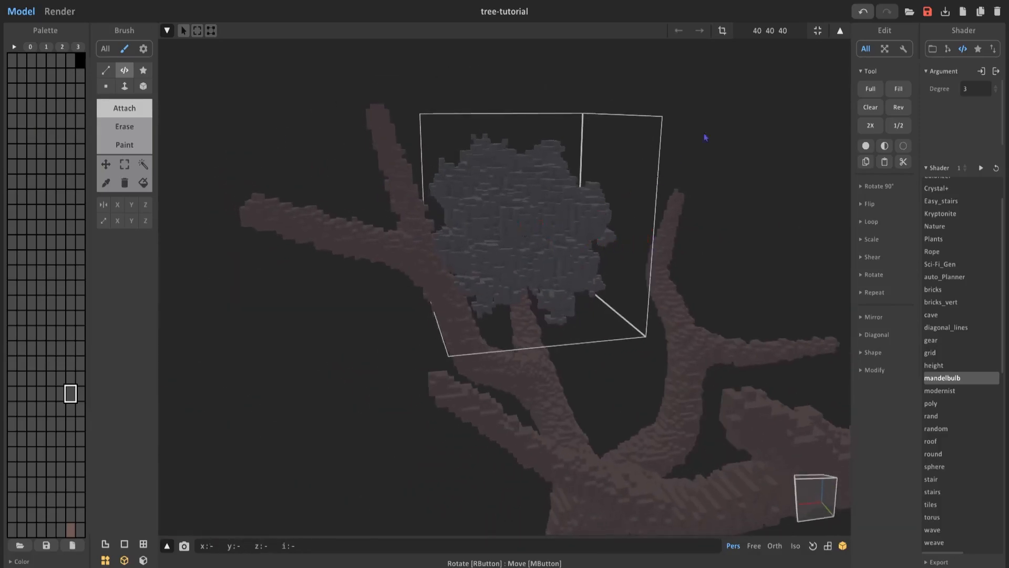
Scale the foliage cluster by .9 along the z axis.
{"action": "left_click", "coordinate": [870, 239]}
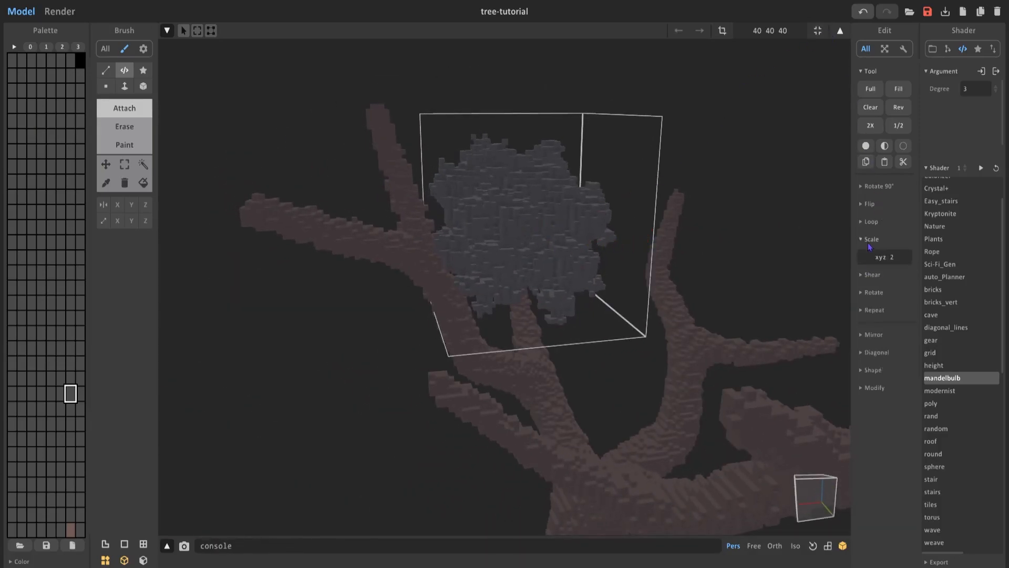
{"action": "left_click_drag", "start_coordinate": [878, 258], "coordinate": [870, 257]}
{"action": "right_click_drag", "start_coordinate": [587, 252], "coordinate": [461, 260]}
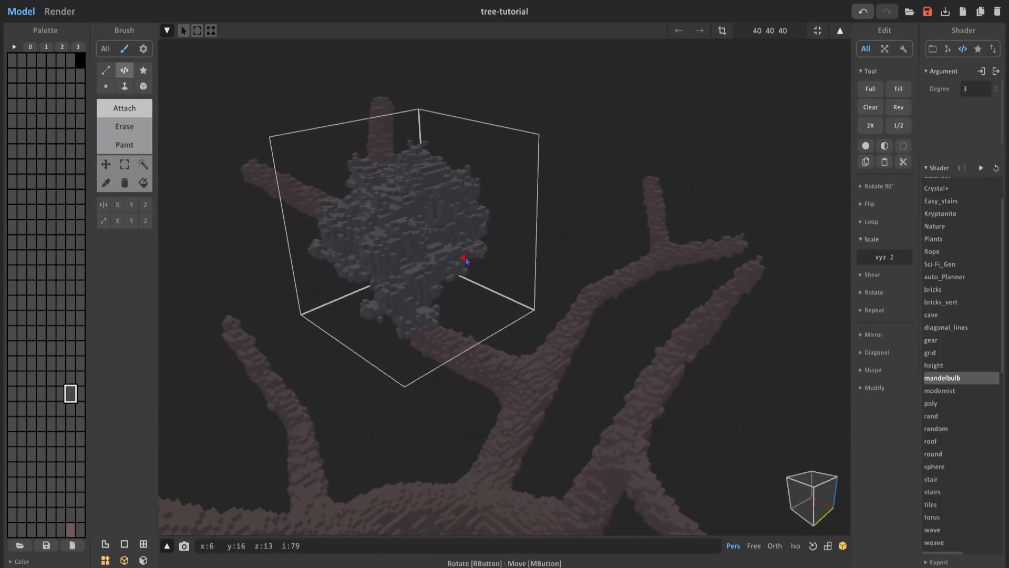
{"action": "type", "text": "z .9"}
{"action": "right_click_drag", "start_coordinate": [790, 254], "coordinate": [649, 257]}
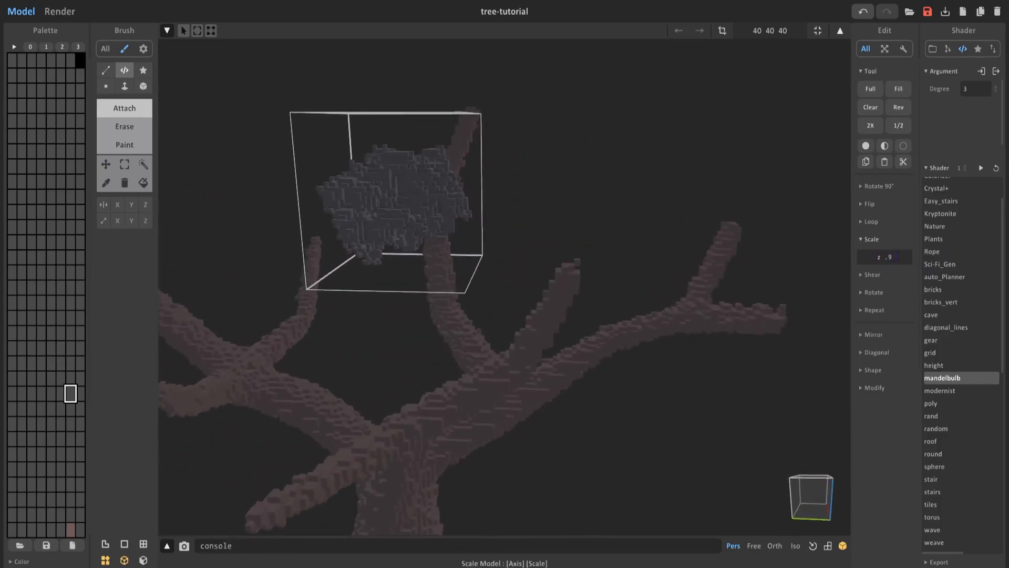
Position the foliage cluster on the tree's branches and place a duplicate of it beside the original.
{"action": "right_click_drag", "start_coordinate": [546, 216], "coordinate": [653, 232]}
{"action": "key", "text": "Tab"}
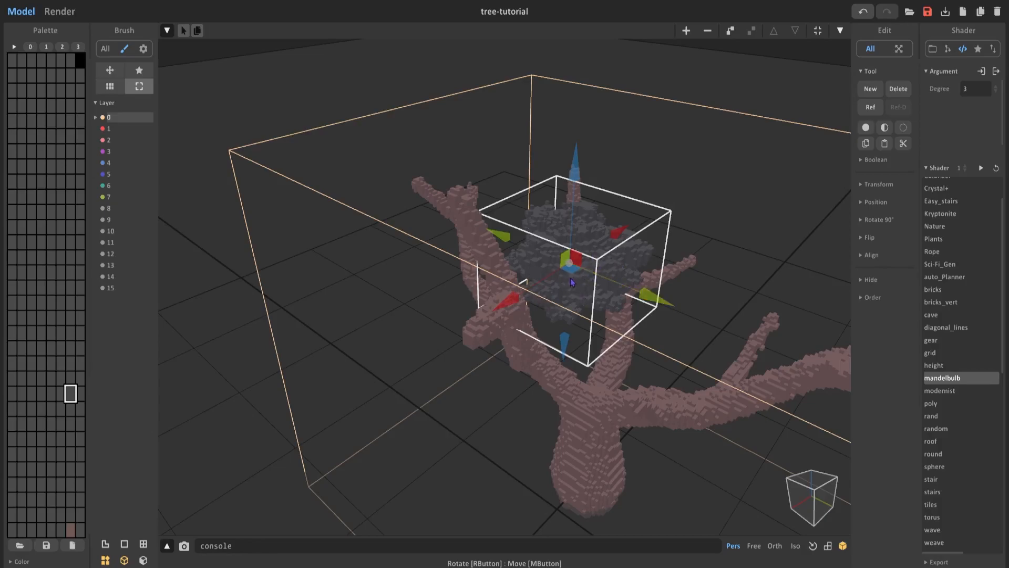
{"action": "left_click_drag", "start_coordinate": [570, 275], "coordinate": [486, 349]}
{"action": "right_click_drag", "start_coordinate": [487, 349], "coordinate": [394, 309]}
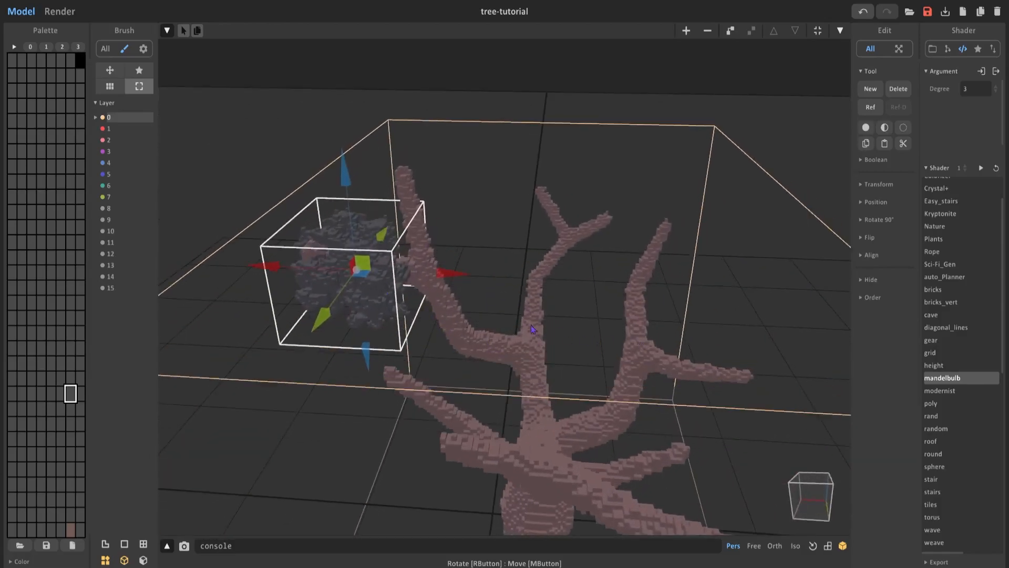
{"action": "right_click_drag", "start_coordinate": [543, 273], "coordinate": [600, 291]}
{"action": "right_click_drag", "start_coordinate": [553, 258], "coordinate": [510, 294]}
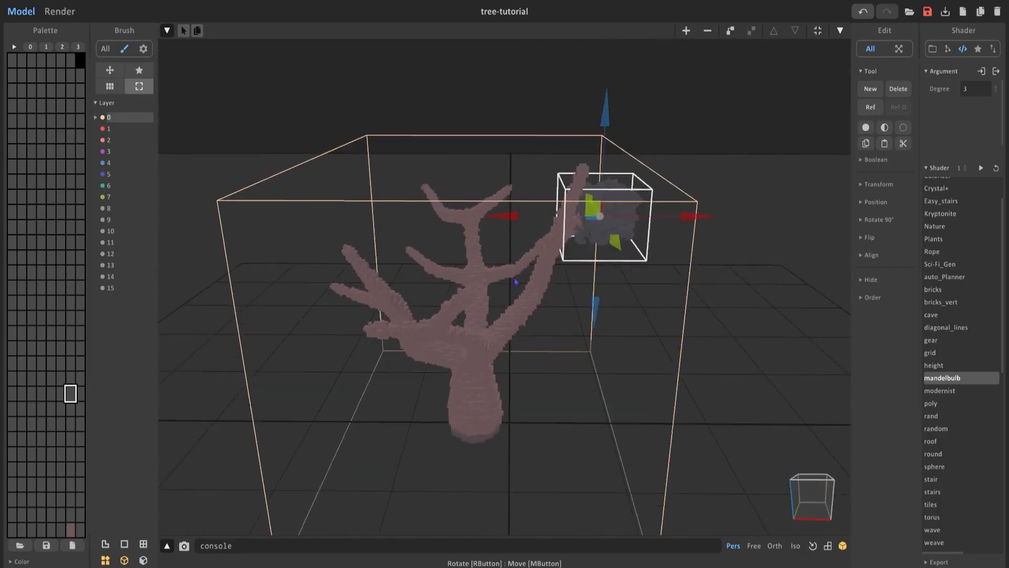
{"action": "right_click_drag", "start_coordinate": [499, 359], "coordinate": [342, 373]}
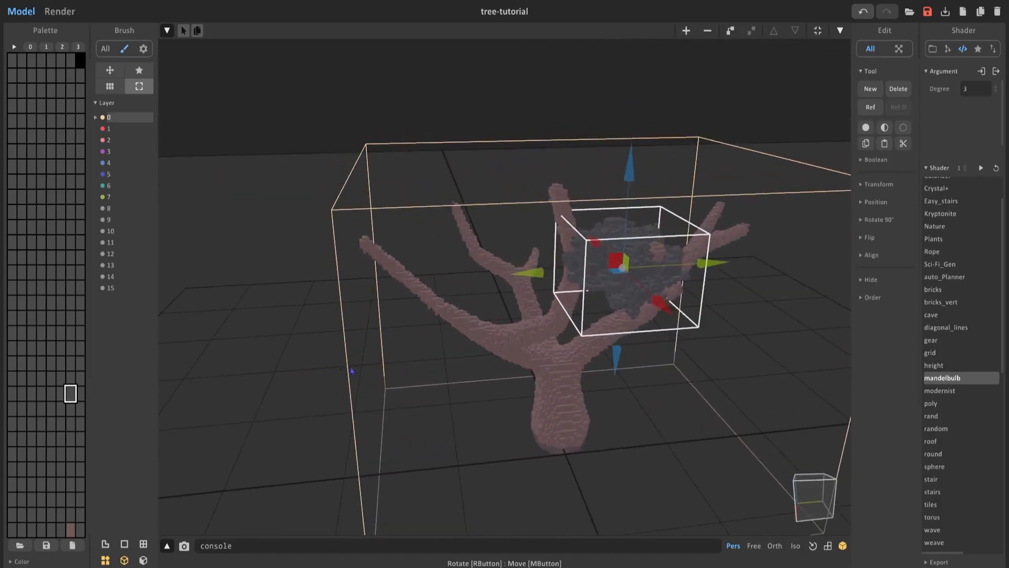
{"action": "right_click_drag", "start_coordinate": [619, 277], "coordinate": [556, 316]}
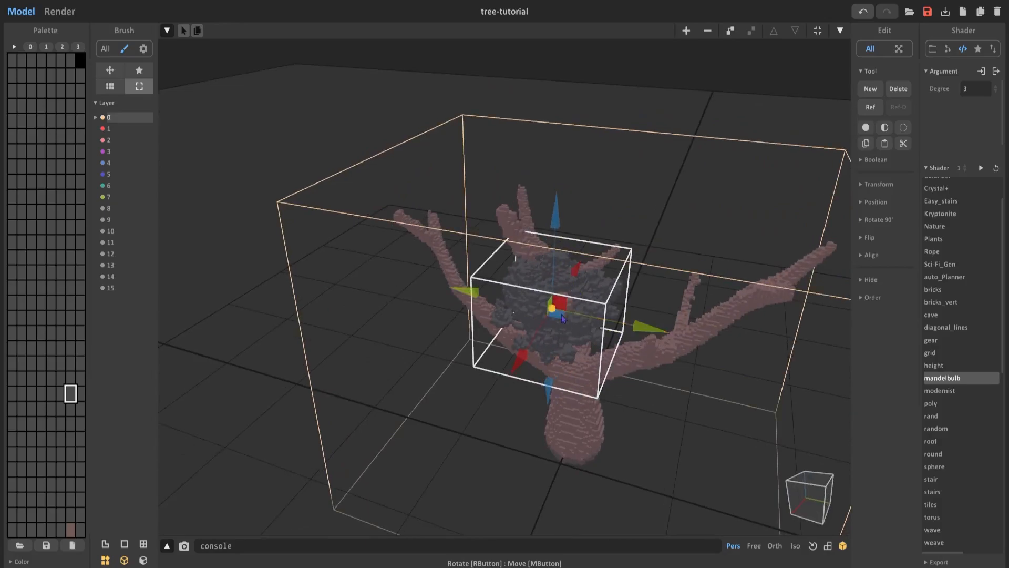
{"action": "left_click_drag", "start_coordinate": [552, 310], "coordinate": [670, 302]}
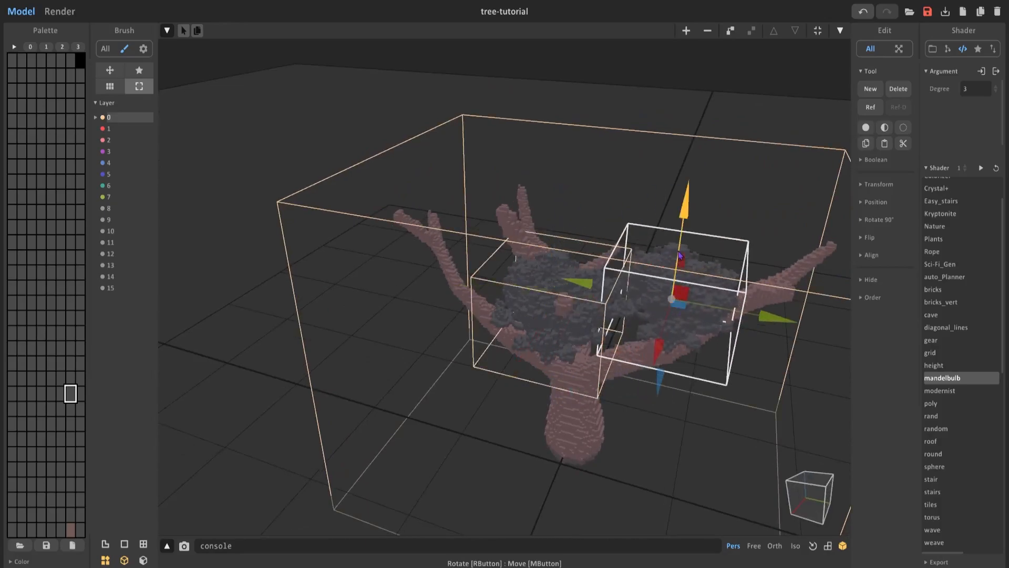
Open the duplicate cluster for editing, set its volume to 75 75 75 and delete its voxels.
{"action": "key", "text": "Tab"}
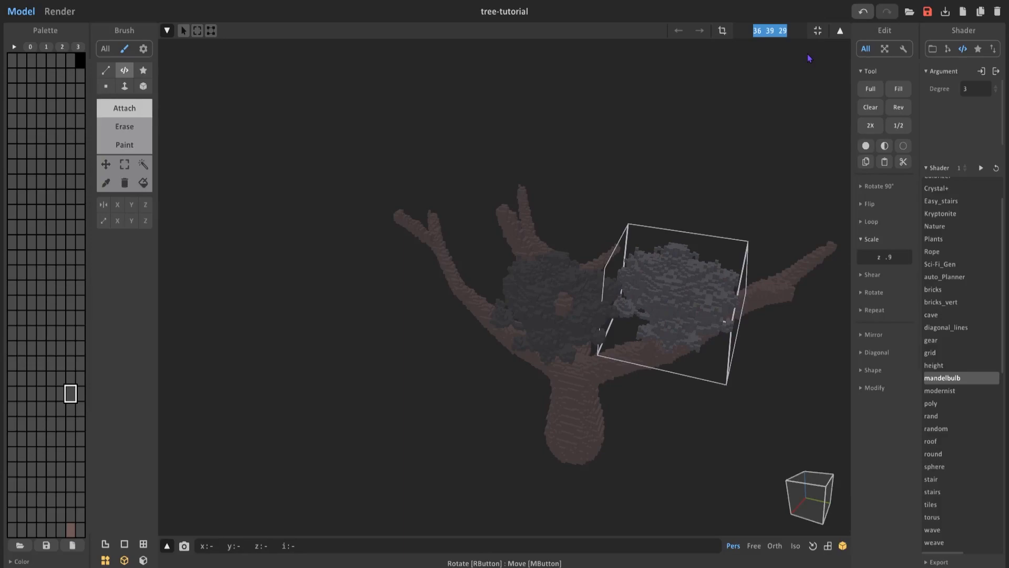
{"action": "type", "text": "100 100 100"}
{"action": "key", "text": "Return"}
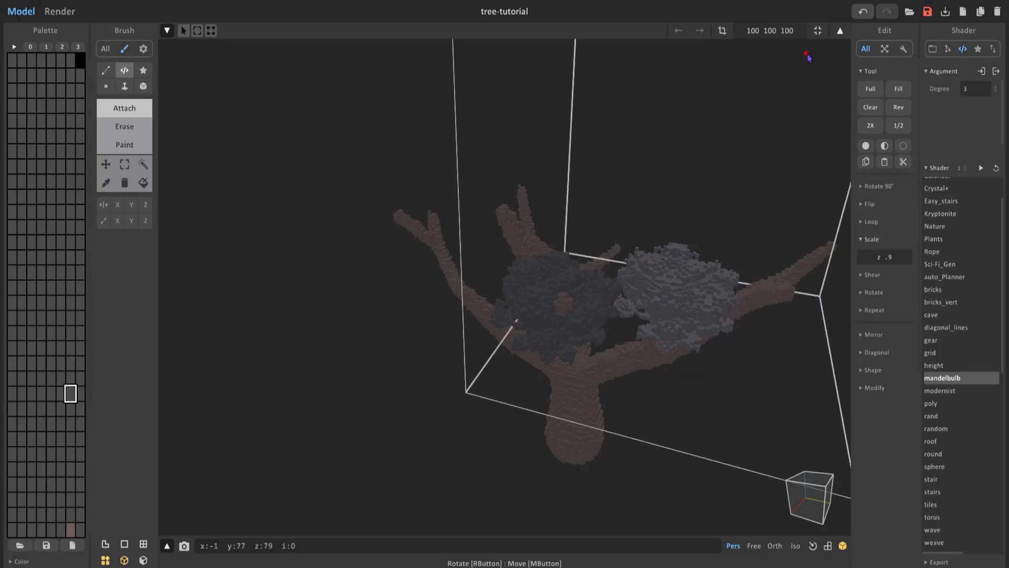
{"action": "left_click", "coordinate": [770, 31]}
{"action": "type", "text": "50 50 50"}
{"action": "key", "text": "Return"}
{"action": "left_click", "coordinate": [792, 30]}
{"action": "type", "text": "75 75 75"}
{"action": "key", "text": "Return"}
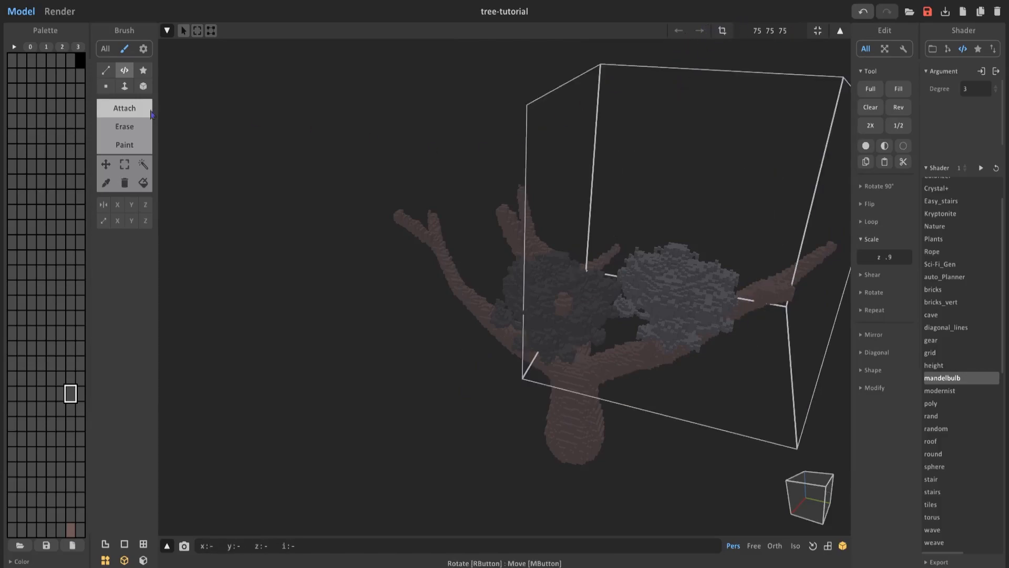
{"action": "key", "text": "Delete"}
{"action": "right_click_drag", "start_coordinate": [608, 232], "coordinate": [581, 269]}
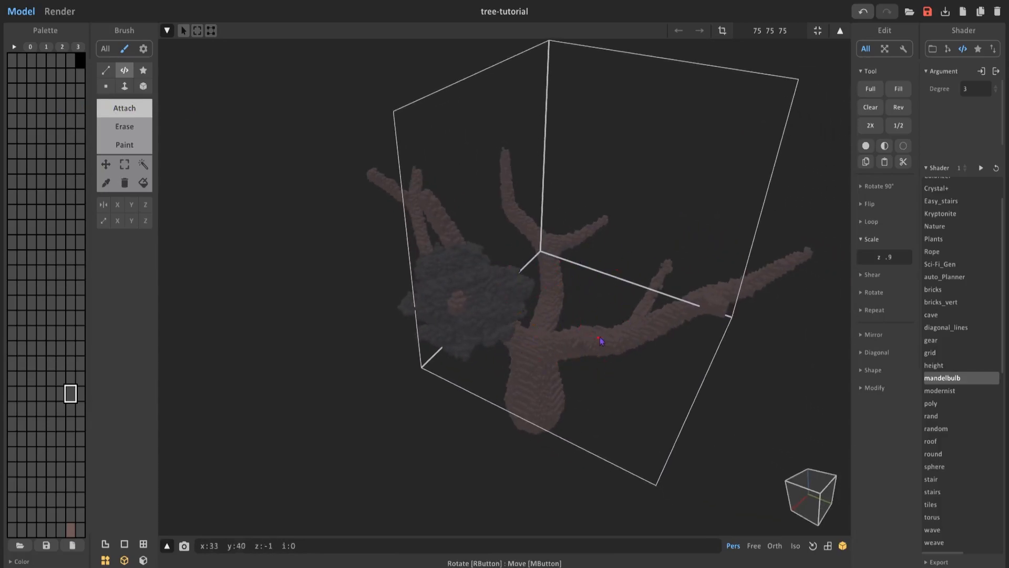
Attach overlapping mandelbulb shapes across the emptied volume to build a larger foliage cluster, undoing stray placements.
{"action": "left_click_drag", "start_coordinate": [542, 234], "coordinate": [596, 428]}
{"action": "left_click_drag", "start_coordinate": [576, 211], "coordinate": [577, 103]}
{"action": "mouse_move", "coordinate": [711, 300]}
{"action": "left_mouse_down"}
{"action": "mouse_move", "coordinate": [608, 450]}
{"action": "mouse_move", "coordinate": [528, 455]}
{"action": "left_mouse_up"}
{"action": "left_click_drag", "start_coordinate": [670, 157], "coordinate": [669, 207]}
{"action": "left_click_drag", "start_coordinate": [482, 310], "coordinate": [547, 433]}
{"action": "right_click_drag", "start_coordinate": [517, 252], "coordinate": [620, 226]}
{"action": "left_click_drag", "start_coordinate": [566, 363], "coordinate": [455, 392]}
{"action": "right_click_drag", "start_coordinate": [455, 392], "coordinate": [505, 420]}
{"action": "left_click_drag", "start_coordinate": [509, 283], "coordinate": [356, 378]}
{"action": "key", "text": "ctrl+z"}
{"action": "mouse_move", "coordinate": [249, 302]}
{"action": "left_mouse_down"}
{"action": "mouse_move", "coordinate": [342, 439]}
{"action": "mouse_move", "coordinate": [384, 444]}
{"action": "left_mouse_up"}
{"action": "left_click_drag", "start_coordinate": [274, 221], "coordinate": [226, 73]}
{"action": "key", "text": "ctrl+z"}
{"action": "left_click_drag", "start_coordinate": [301, 230], "coordinate": [311, 407]}
{"action": "mouse_move", "coordinate": [288, 306]}
{"action": "left_mouse_down"}
{"action": "mouse_move", "coordinate": [273, 100]}
{"action": "mouse_move", "coordinate": [276, 119]}
{"action": "left_mouse_up"}
{"action": "mouse_move", "coordinate": [358, 185]}
{"action": "right_mouse_down"}
{"action": "mouse_move", "coordinate": [504, 108]}
{"action": "mouse_move", "coordinate": [568, 203]}
{"action": "mouse_move", "coordinate": [624, 160]}
{"action": "right_mouse_up"}
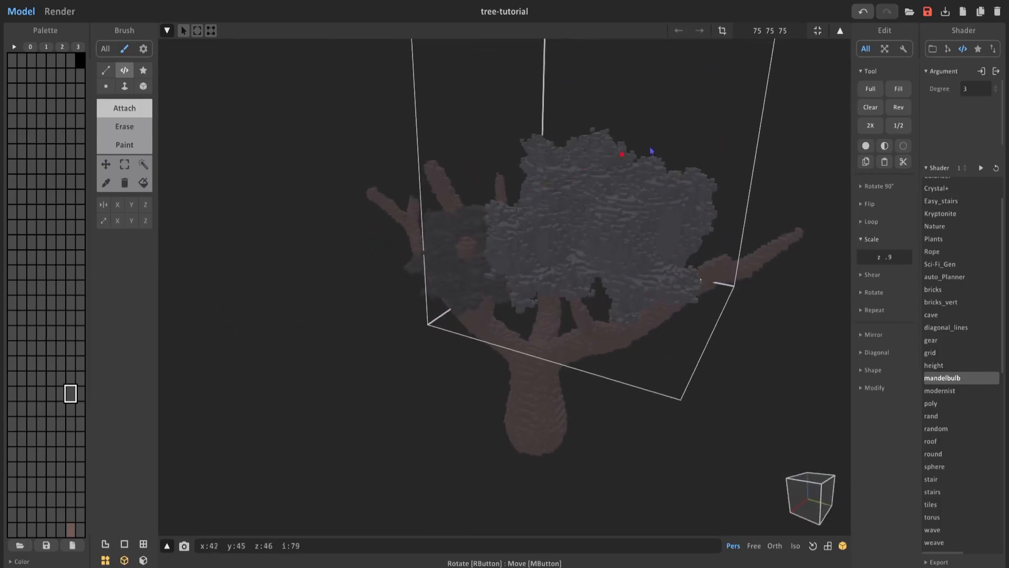
Fit the volume to the larger foliage cluster and scale the cluster by 1.1 in x and y.
{"action": "left_click", "coordinate": [817, 30]}
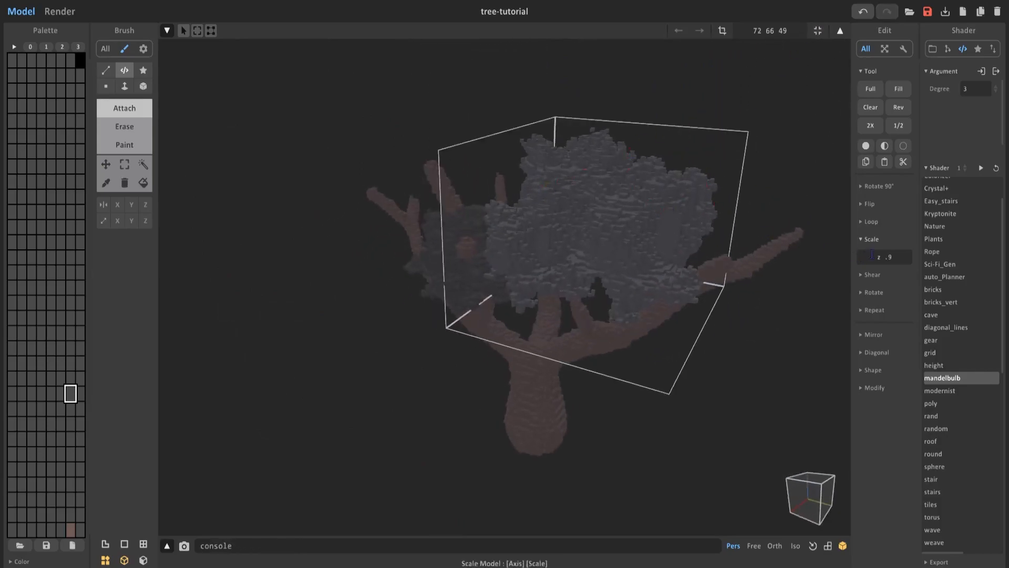
{"action": "right_click_drag", "start_coordinate": [833, 254], "coordinate": [672, 313]}
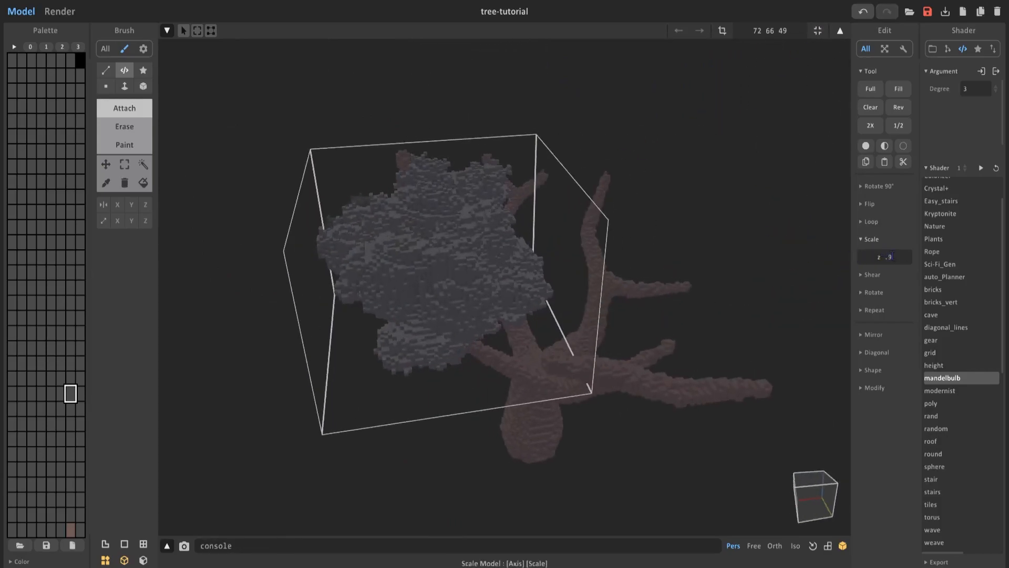
{"action": "key", "text": "Return"}
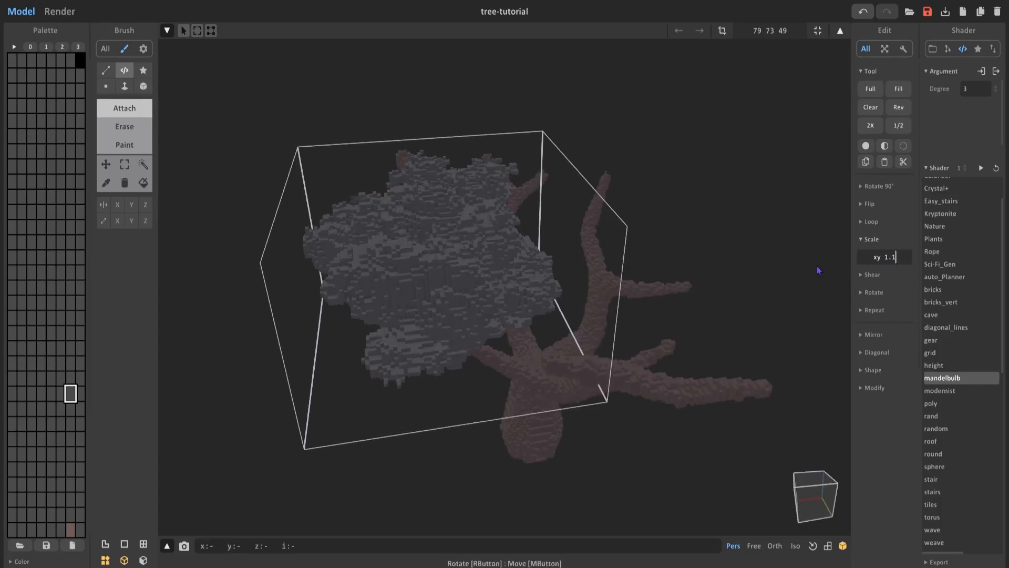
Finish editing the enlarged foliage cluster and position it over the nearby branch.
{"action": "right_click_drag", "start_coordinate": [494, 284], "coordinate": [704, 199]}
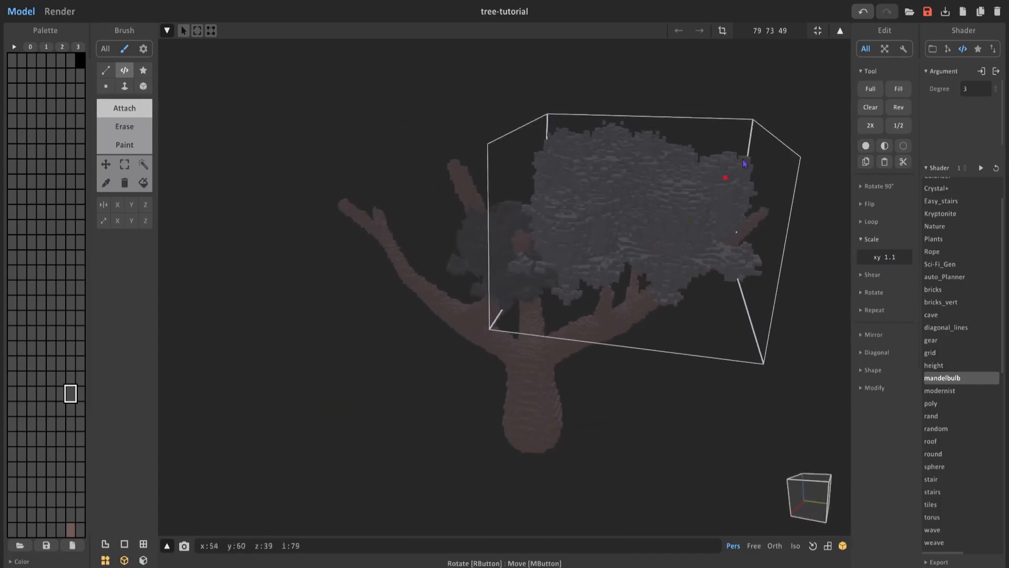
{"action": "key", "text": "Tab"}
{"action": "right_click_drag", "start_coordinate": [522, 338], "coordinate": [763, 278]}
{"action": "left_click_drag", "start_coordinate": [729, 135], "coordinate": [725, 210]}
{"action": "right_click_drag", "start_coordinate": [741, 206], "coordinate": [581, 282]}
{"action": "right_click_drag", "start_coordinate": [518, 302], "coordinate": [648, 278]}
{"action": "right_click_drag", "start_coordinate": [541, 287], "coordinate": [712, 271]}
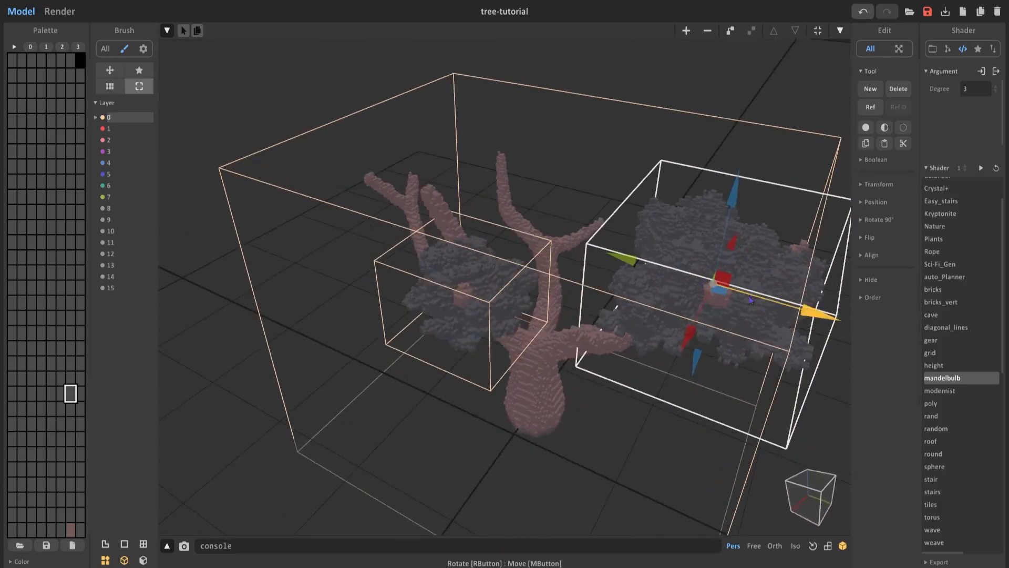
Place duplicates of the large foliage cluster on the other branches of the tree.
{"action": "right_click_drag", "start_coordinate": [570, 261], "coordinate": [480, 262]}
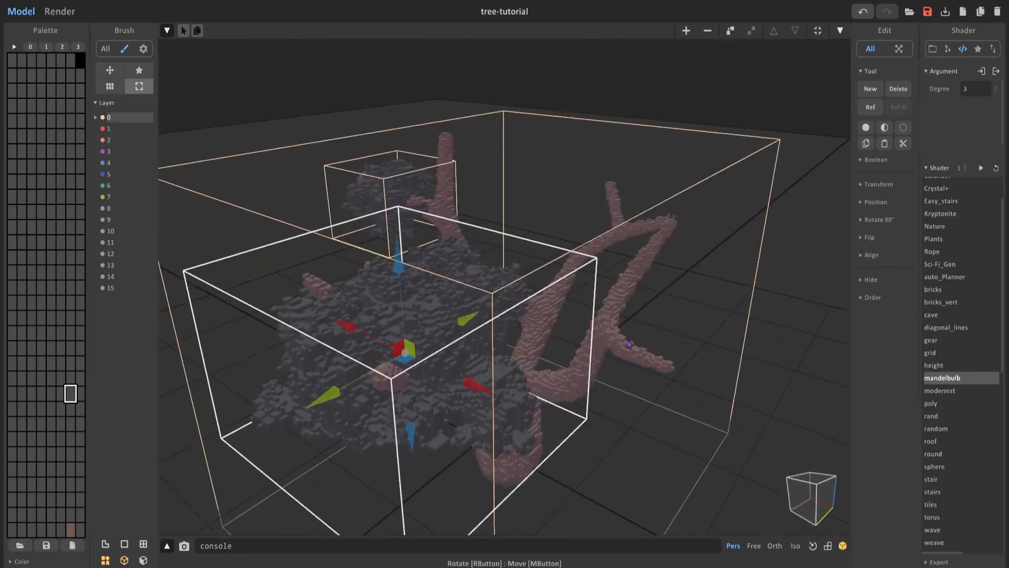
{"action": "right_click_drag", "start_coordinate": [581, 342], "coordinate": [358, 348]}
{"action": "left_click_drag", "start_coordinate": [365, 351], "coordinate": [594, 304], "text": "ctrl"}
{"action": "key", "text": "Tab"}
{"action": "key", "text": "Delete"}
{"action": "mouse_move", "coordinate": [635, 235]}
{"action": "left_mouse_down"}
{"action": "mouse_move", "coordinate": [481, 414]}
{"action": "mouse_move", "coordinate": [531, 336]}
{"action": "left_mouse_up"}
{"action": "right_click_drag", "start_coordinate": [531, 337], "coordinate": [382, 474]}
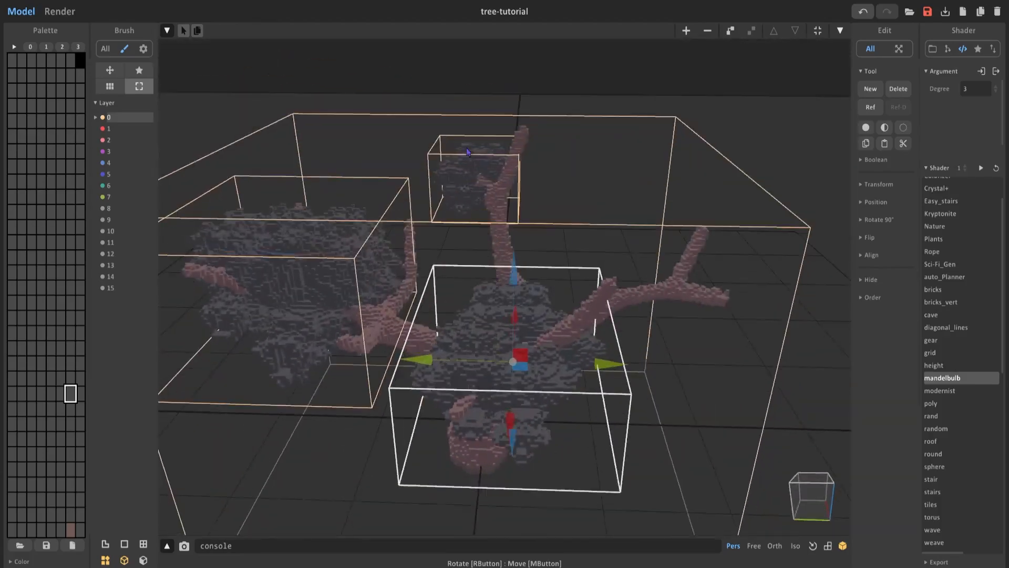
{"action": "left_click_drag", "start_coordinate": [514, 356], "coordinate": [678, 273]}
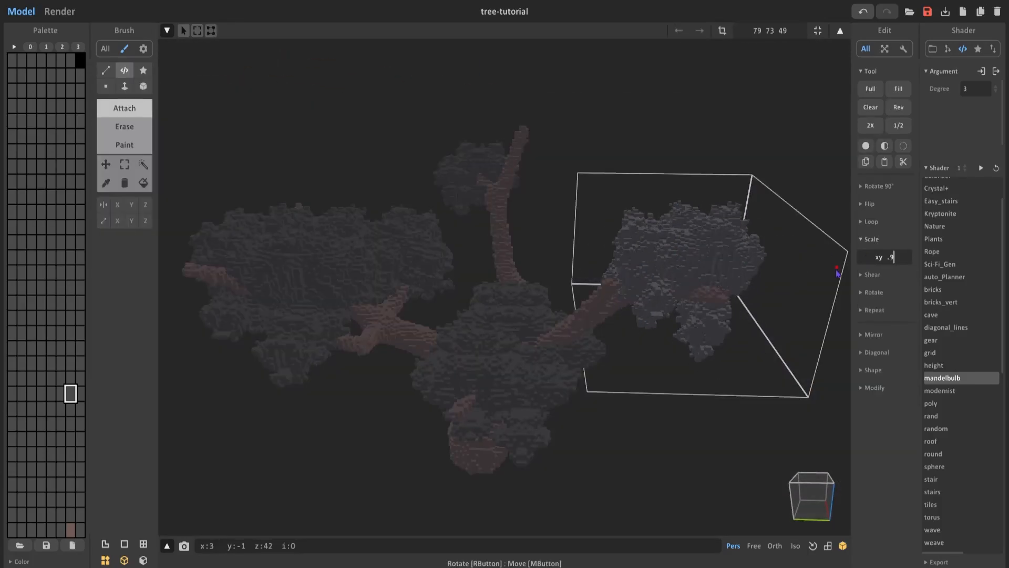
Scale the newly placed foliage duplicate down repeatedly by .9 and return to the whole tree.
{"action": "double_click", "coordinate": [884, 257]}
{"action": "key", "text": "Return"}
{"action": "key", "text": "Return"}
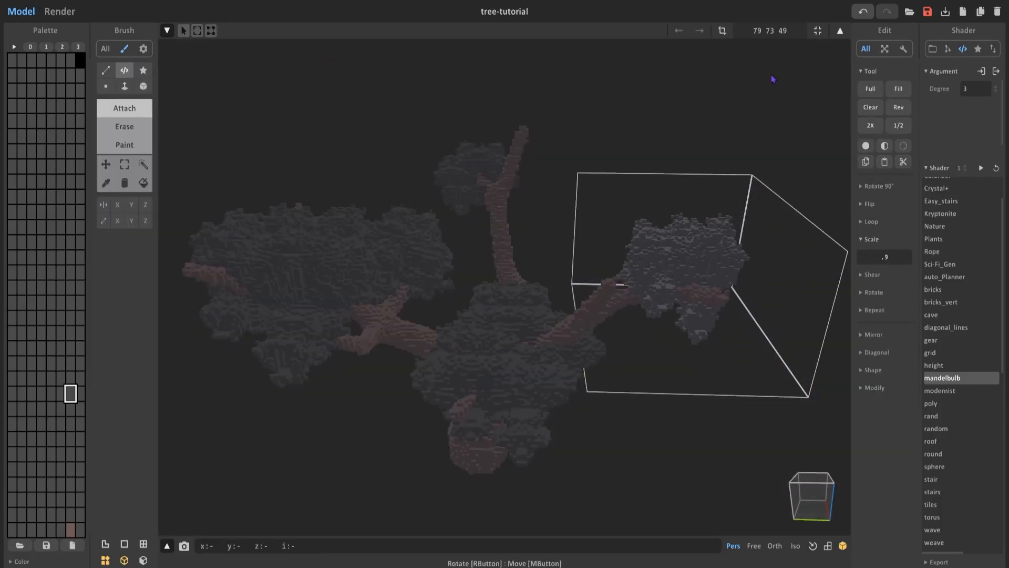
{"action": "left_click", "coordinate": [839, 30]}
Check the crown from several sides and reposition the foliage duplicate around its outer branch.
{"action": "left_click_drag", "start_coordinate": [675, 274], "coordinate": [581, 308]}
{"action": "right_click_drag", "start_coordinate": [581, 309], "coordinate": [412, 321]}
{"action": "left_click_drag", "start_coordinate": [413, 322], "coordinate": [531, 383]}
{"action": "right_click_drag", "start_coordinate": [530, 383], "coordinate": [581, 266]}
{"action": "left_click_drag", "start_coordinate": [584, 241], "coordinate": [584, 178]}
{"action": "mouse_move", "coordinate": [584, 178]}
{"action": "right_mouse_down"}
{"action": "mouse_move", "coordinate": [638, 354]}
{"action": "mouse_move", "coordinate": [620, 211]}
{"action": "right_mouse_up"}
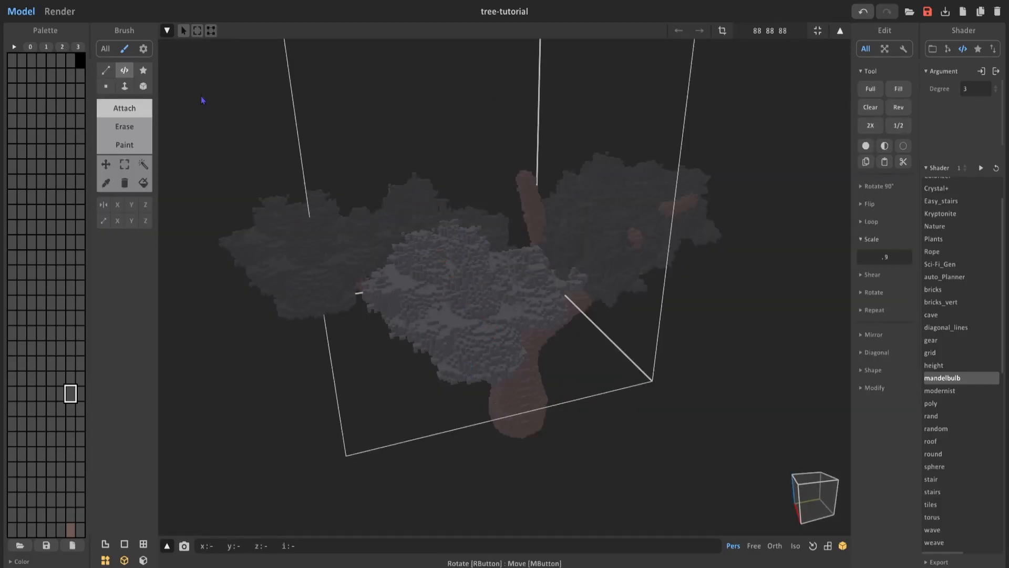
Scale another foliage cluster by .9 and return to the whole tree.
{"action": "right_click_drag", "start_coordinate": [201, 100], "coordinate": [429, 182]}
{"action": "left_click_drag", "start_coordinate": [429, 182], "coordinate": [421, 89]}
{"action": "right_click_drag", "start_coordinate": [420, 90], "coordinate": [583, 137]}
{"action": "left_click", "coordinate": [884, 257]}
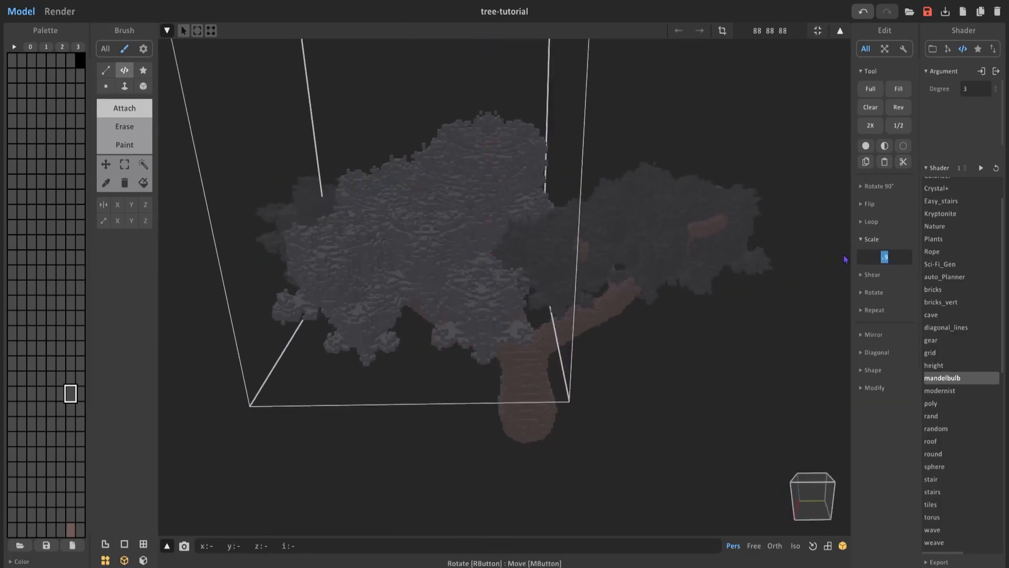
{"action": "key", "text": "Return"}
{"action": "key", "text": "Tab"}
Fill out the crown with further foliage clusters, fitting their volumes and scaling them to suit the gaps.
{"action": "mouse_move", "coordinate": [425, 236]}
{"action": "right_mouse_down"}
{"action": "mouse_move", "coordinate": [449, 267]}
{"action": "mouse_move", "coordinate": [546, 183]}
{"action": "mouse_move", "coordinate": [473, 242]}
{"action": "right_mouse_up"}
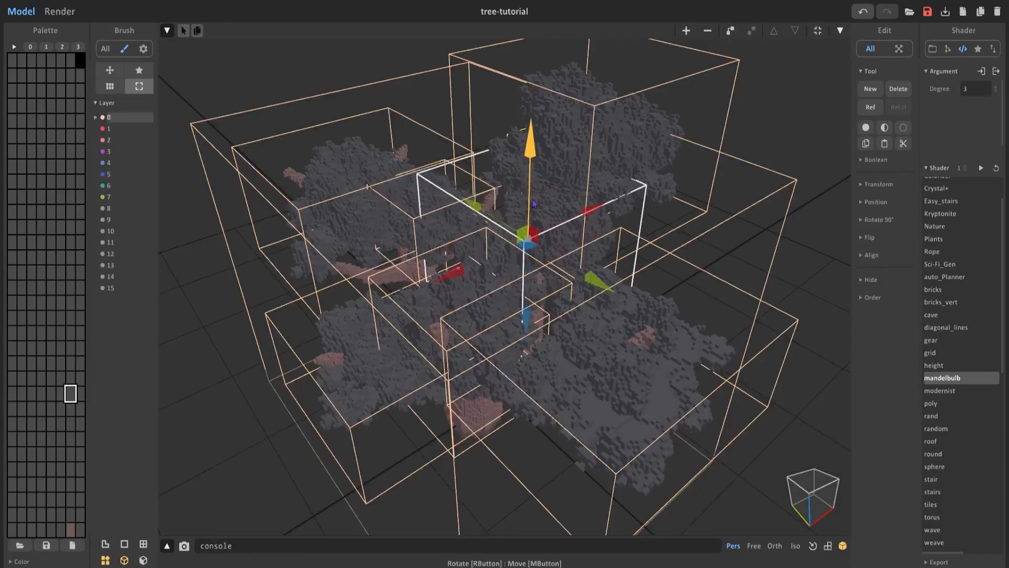
{"action": "right_click_drag", "start_coordinate": [367, 305], "coordinate": [329, 337]}
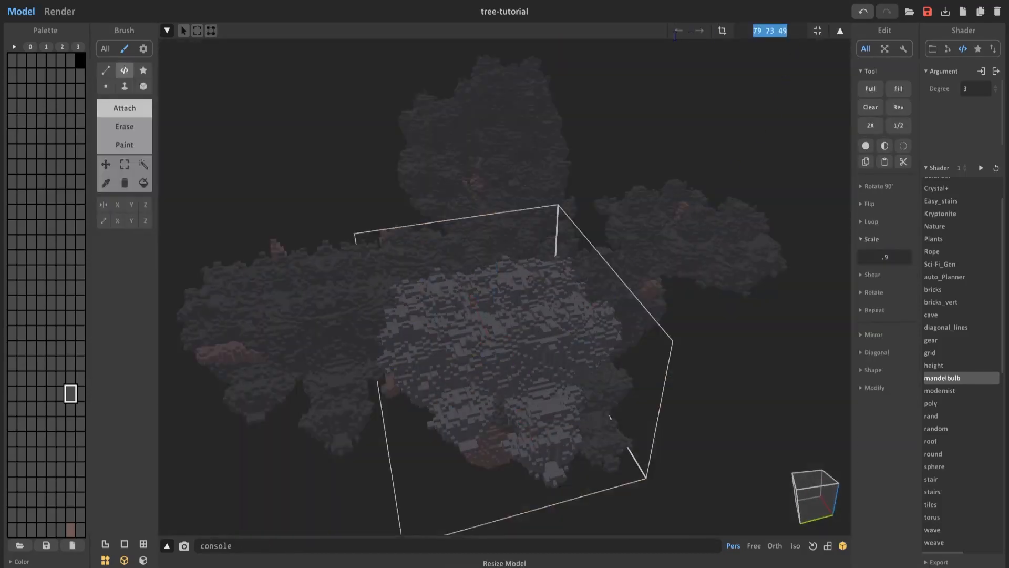
{"action": "right_click_drag", "start_coordinate": [473, 316], "coordinate": [509, 185]}
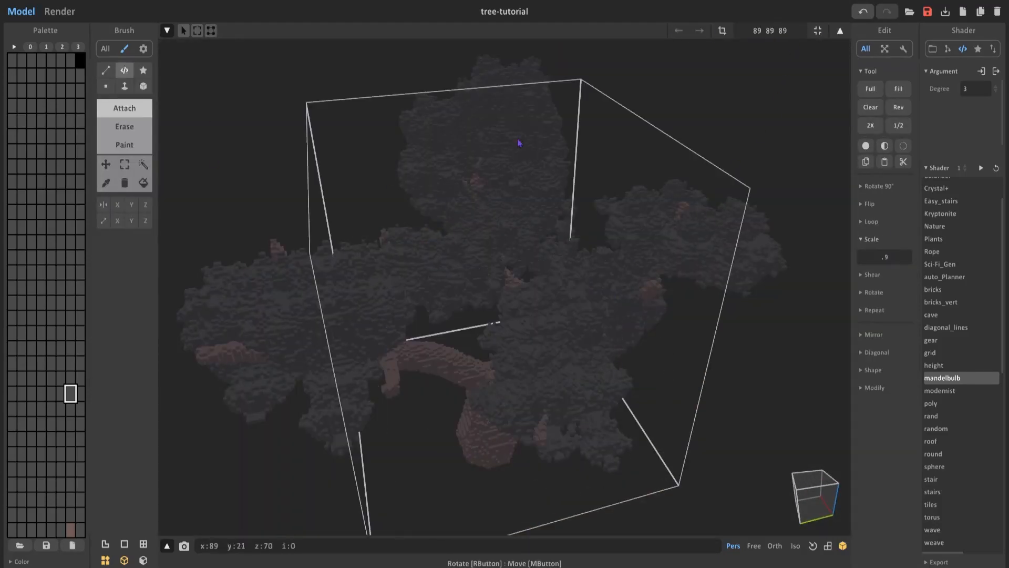
{"action": "right_click_drag", "start_coordinate": [495, 430], "coordinate": [473, 368]}
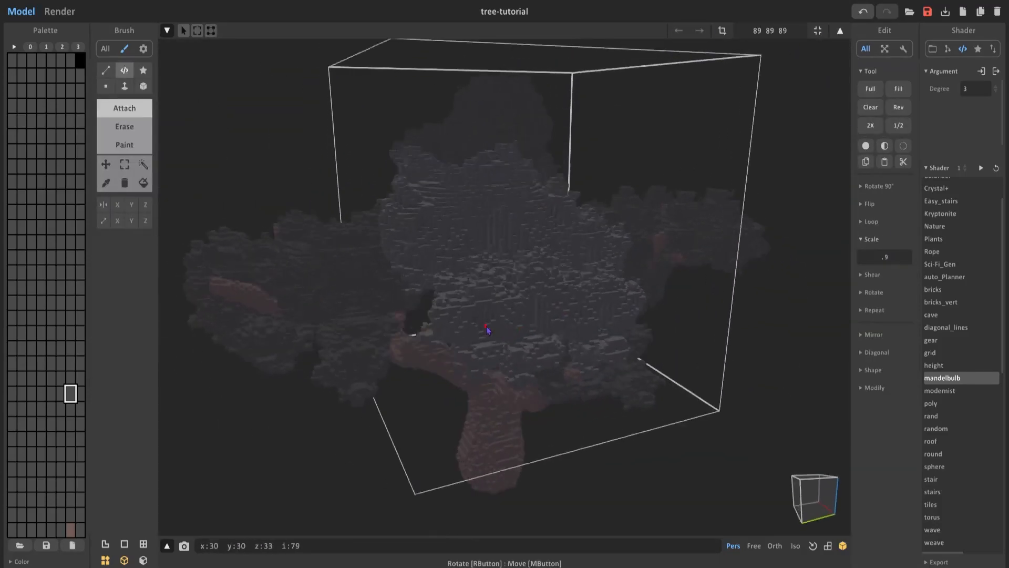
{"action": "right_click_drag", "start_coordinate": [479, 331], "coordinate": [500, 326]}
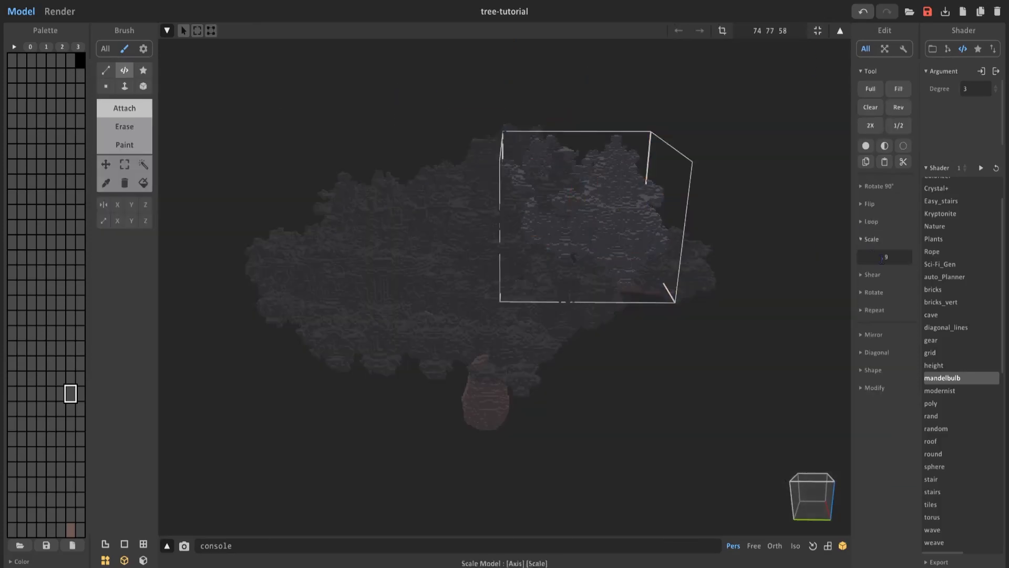
{"action": "left_click", "coordinate": [857, 257]}
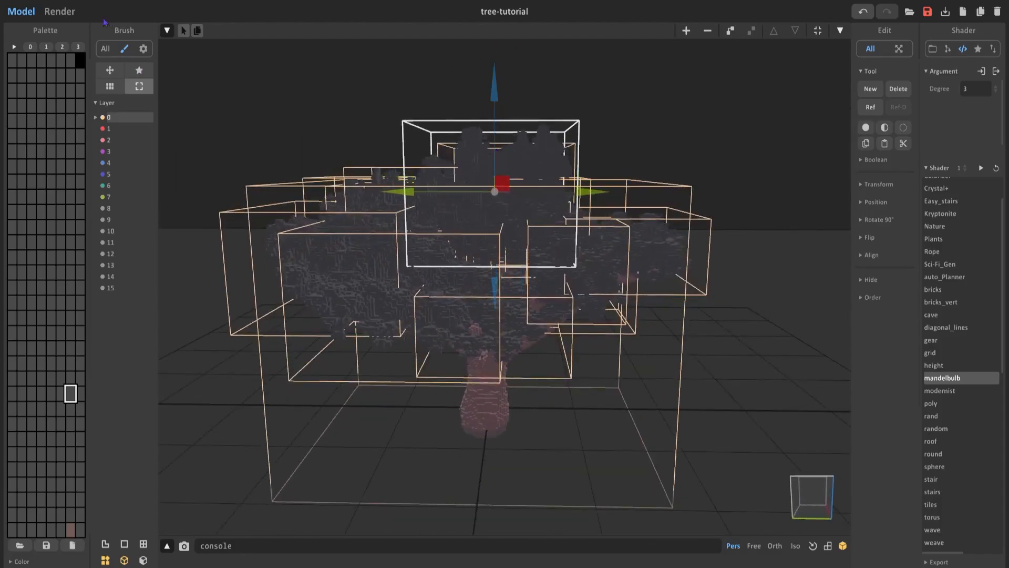
Switch to rendering the tree and adjust the sun angle, light intensity and film exposure.
{"action": "left_click", "coordinate": [60, 11]}
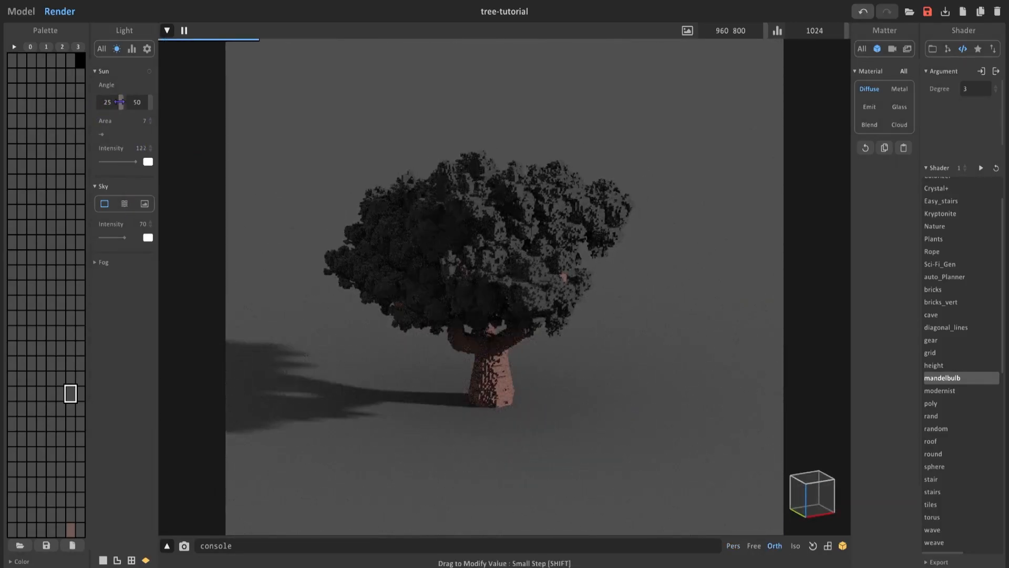
{"action": "left_click", "coordinate": [132, 48]}
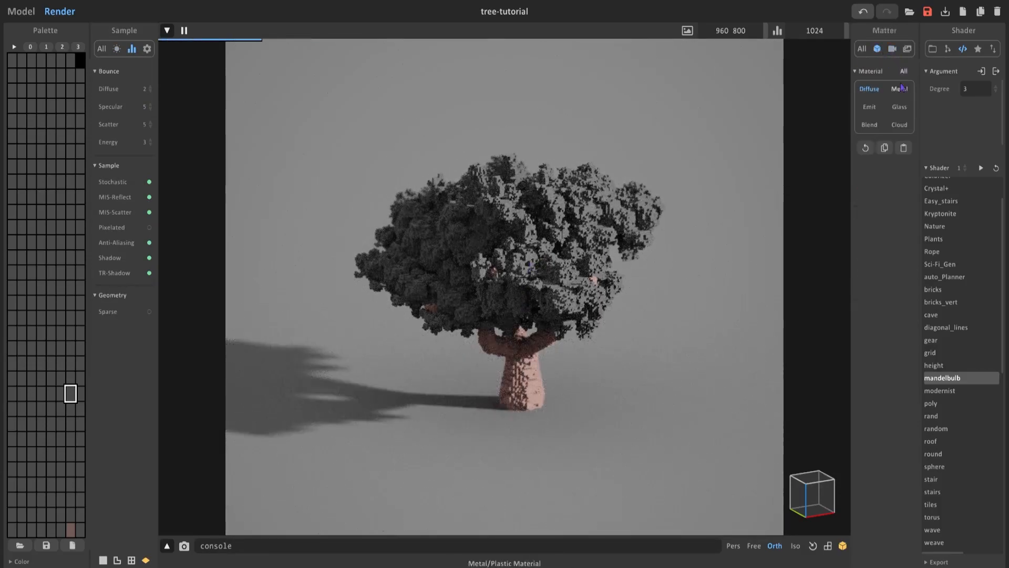
Give the ground a pale blue color and a Metal material with roughness 25, IOR 1.42 and specular 1.14.
{"action": "left_click", "coordinate": [901, 87]}
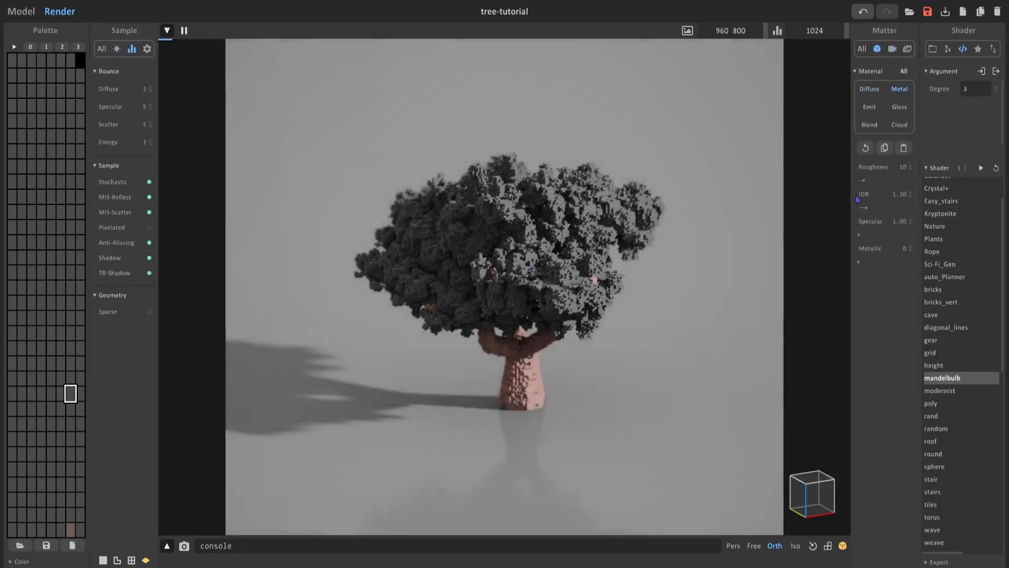
{"action": "left_click", "coordinate": [148, 48]}
{"action": "left_click", "coordinate": [147, 110]}
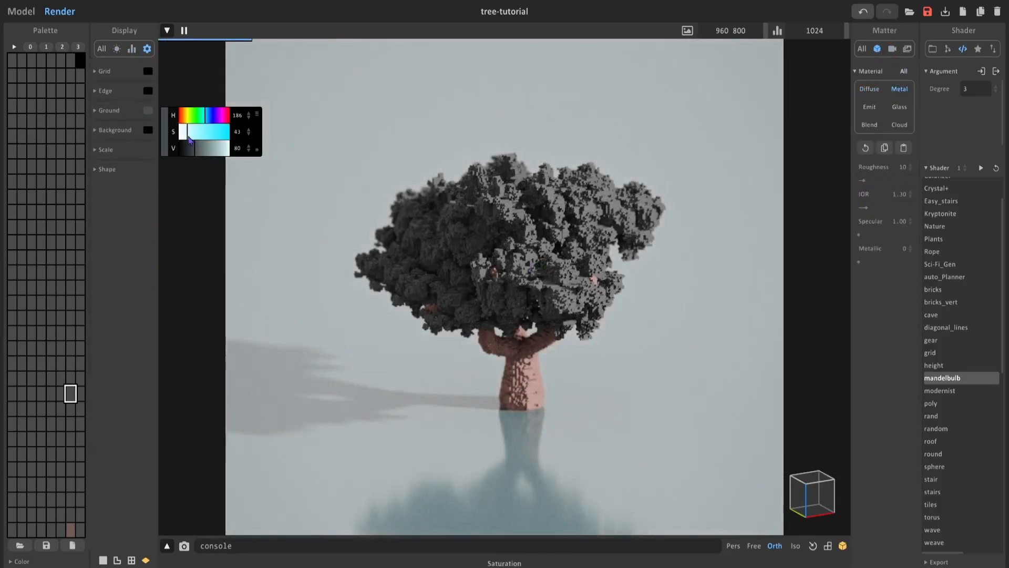
{"action": "left_click", "coordinate": [207, 119]}
{"action": "left_click", "coordinate": [861, 262]}
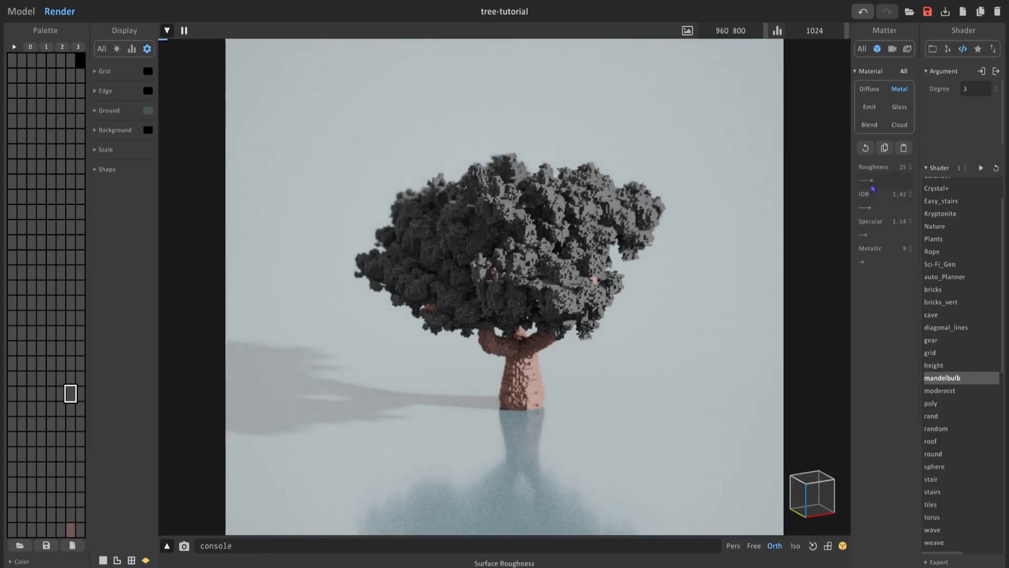
{"action": "right_click_drag", "start_coordinate": [555, 376], "coordinate": [551, 378]}
Return to modeling and fill the top foliage cluster with dark green 47 58 42 using the first palette color.
{"action": "left_click", "coordinate": [25, 11]}
{"action": "key", "text": "ctrl+a"}
{"action": "left_click", "coordinate": [808, 119]}
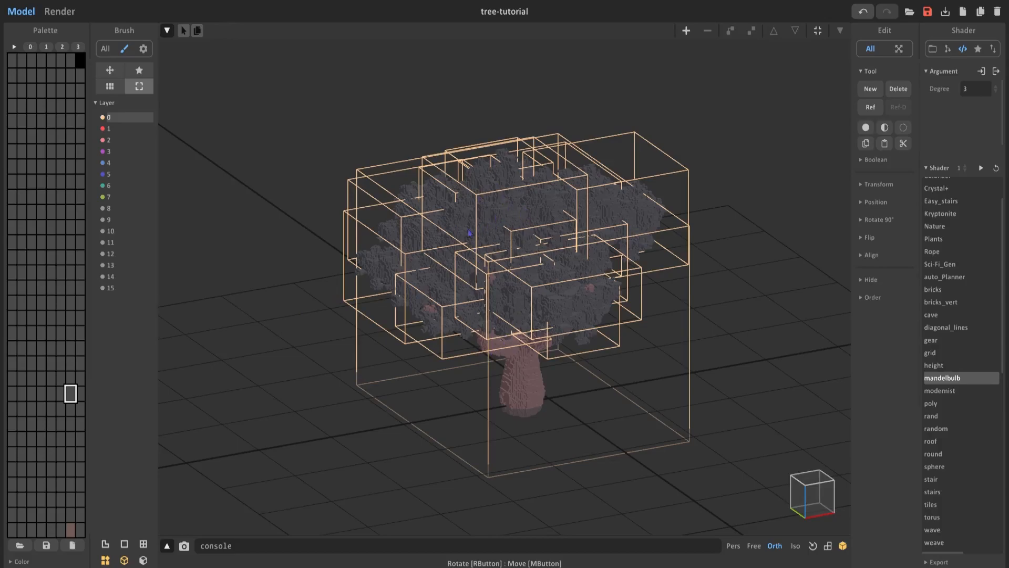
{"action": "double_click", "coordinate": [519, 216]}
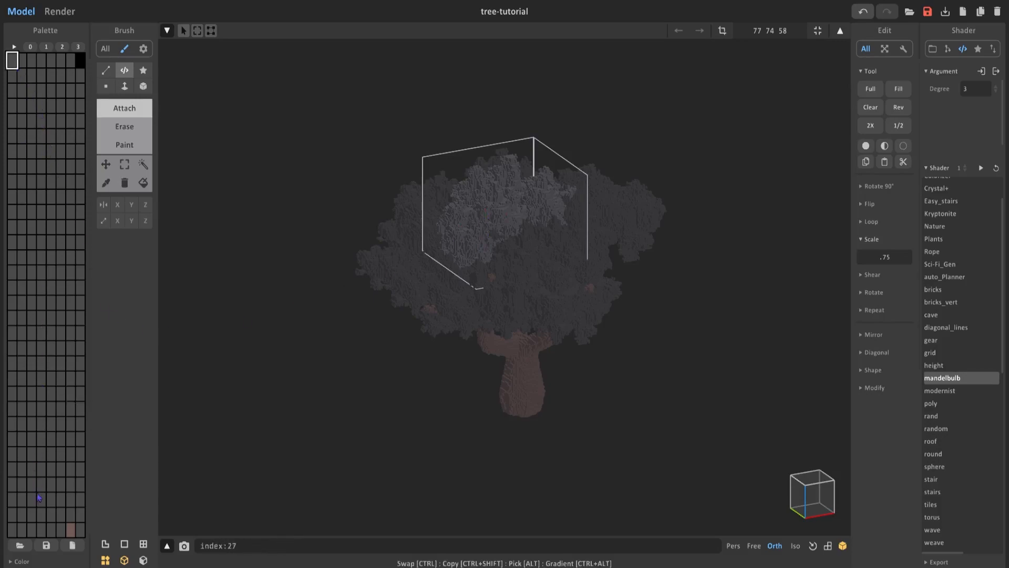
{"action": "left_click", "coordinate": [20, 561]}
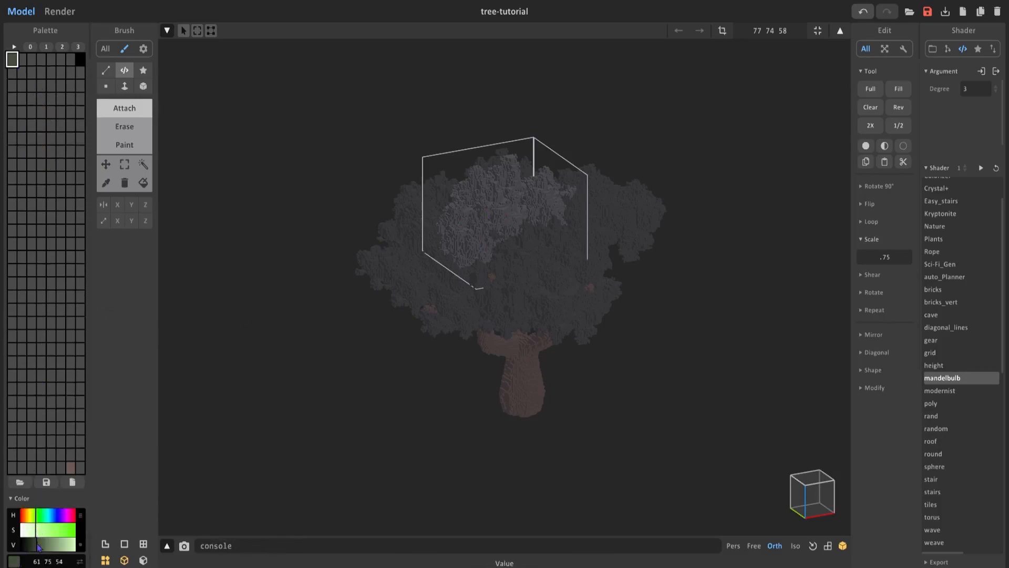
{"action": "left_click", "coordinate": [143, 182]}
{"action": "left_click", "coordinate": [459, 225]}
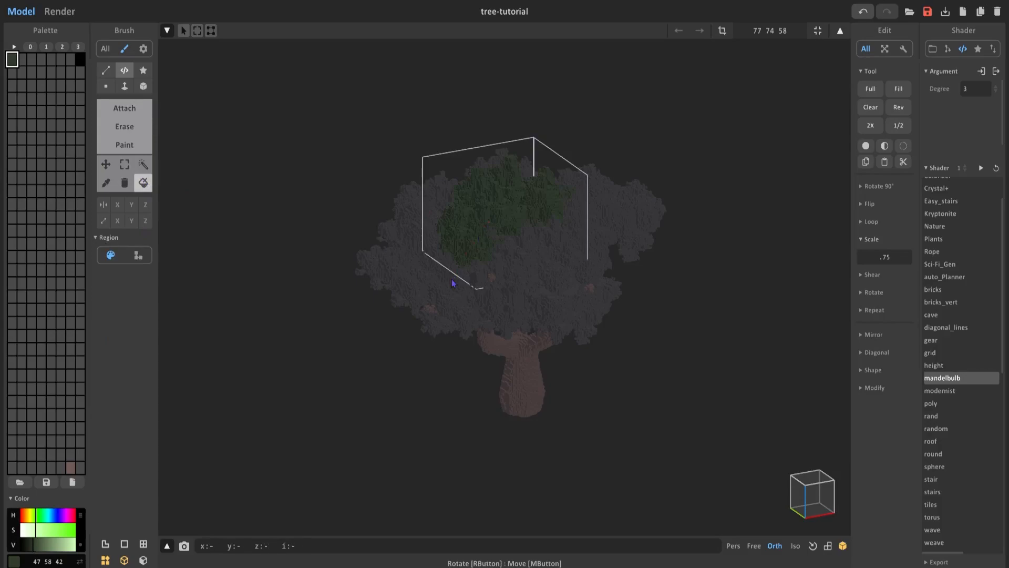
{"action": "key", "text": "Tab"}
{"action": "left_click", "coordinate": [547, 283], "text": "alt"}
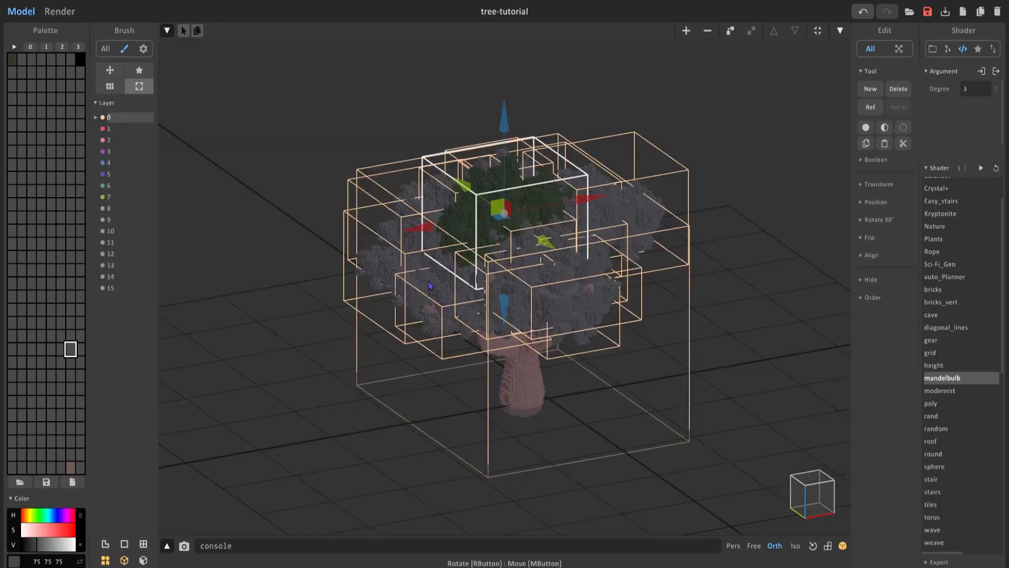
{"action": "right_click_drag", "start_coordinate": [398, 272], "coordinate": [402, 277]}
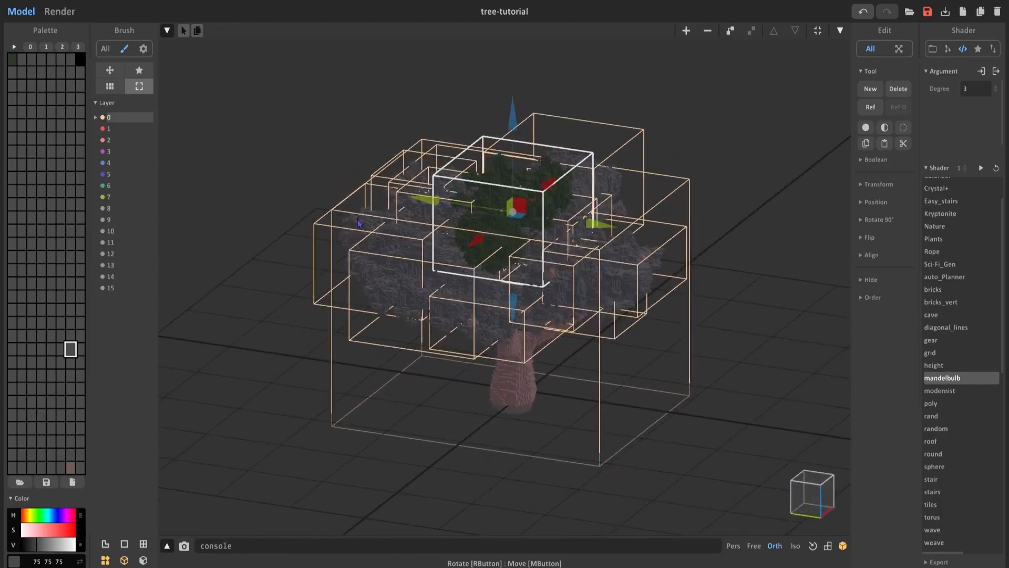
{"action": "right_click_drag", "start_coordinate": [357, 218], "coordinate": [425, 262]}
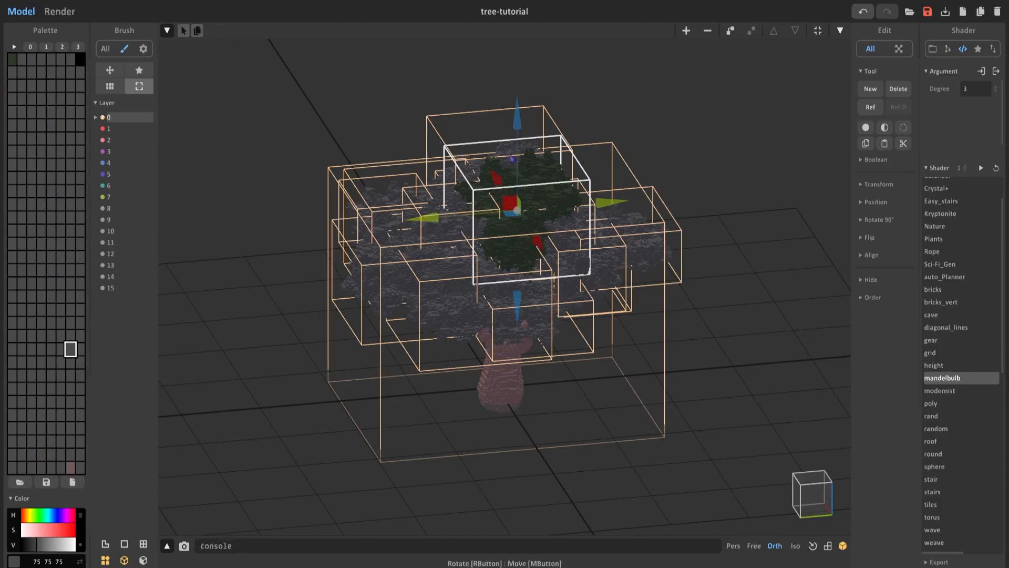
Undo the green fill on the top foliage cluster and restore the first palette color to dark grey.
{"action": "key", "text": "Tab"}
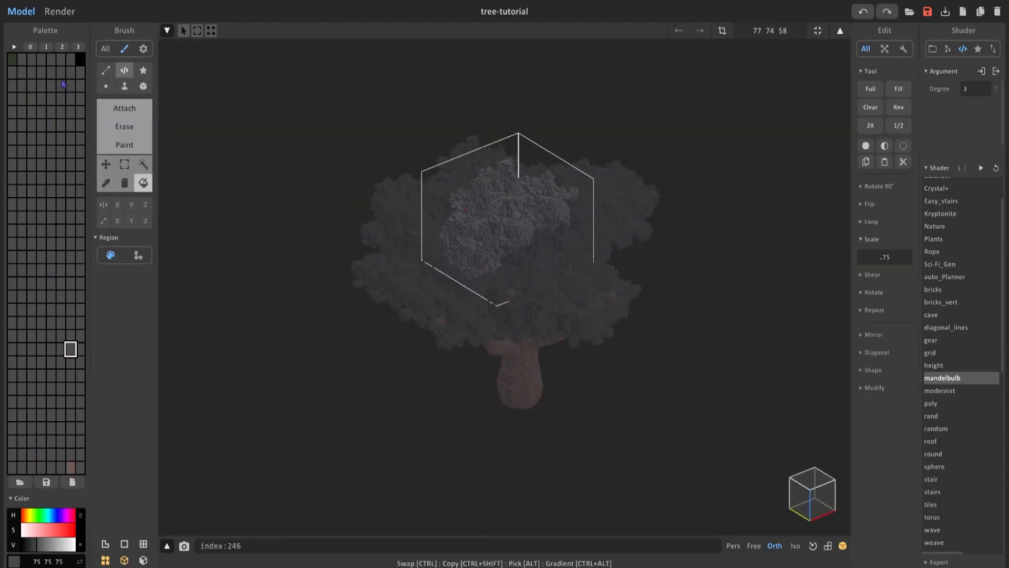
{"action": "left_click", "coordinate": [11, 59]}
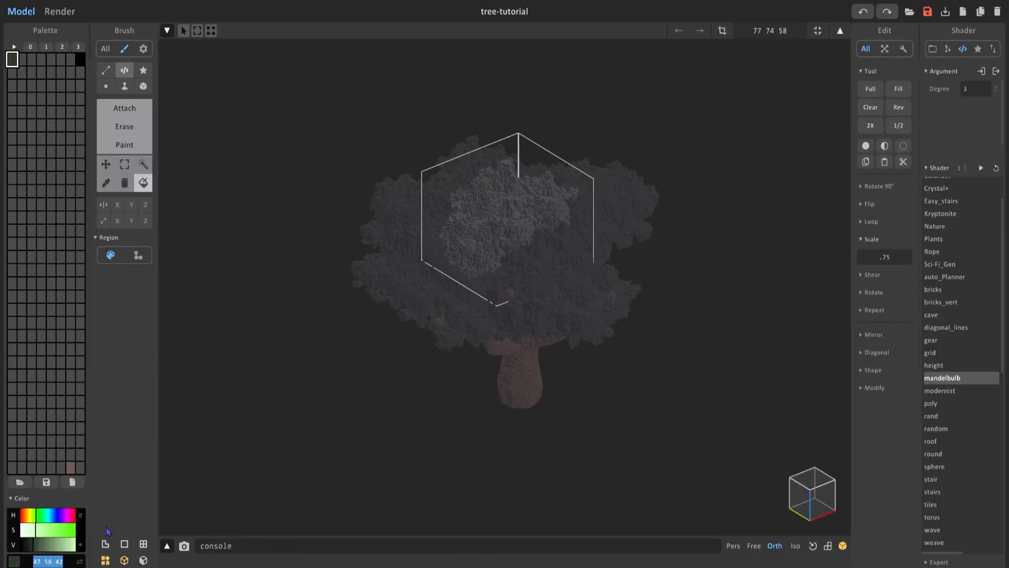
{"action": "type", "text": "75 75 75"}
{"action": "key", "text": "Return"}
{"action": "left_click", "coordinate": [80, 217]}
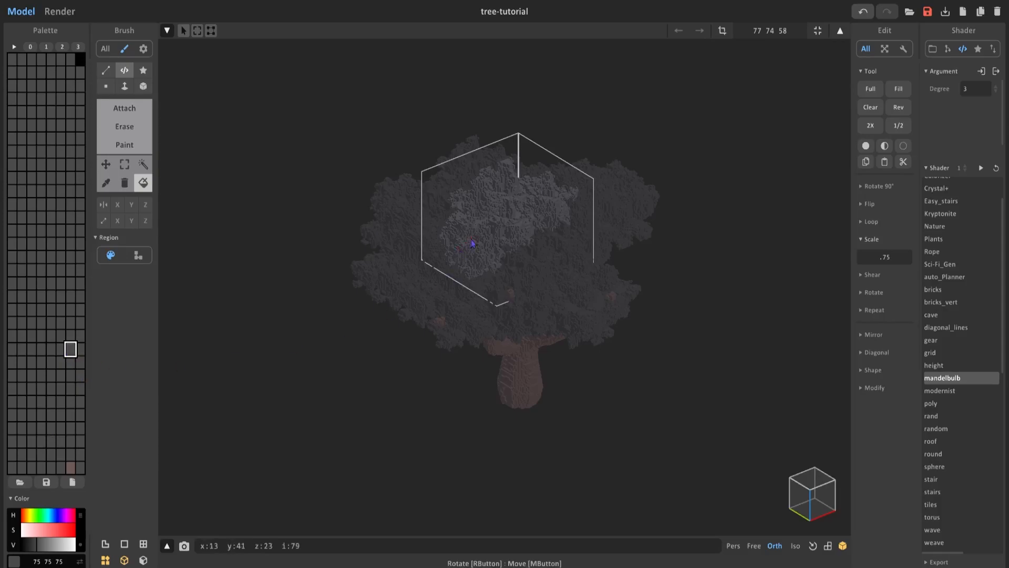
{"action": "right_click_drag", "start_coordinate": [469, 240], "coordinate": [444, 247]}
{"action": "key", "text": "Tab"}
Change the grey palette color shared by all foliage clusters to green 77 90 63.
{"action": "scroll", "coordinate": [475, 279], "scroll_direction": "up", "scroll_amount": 4}
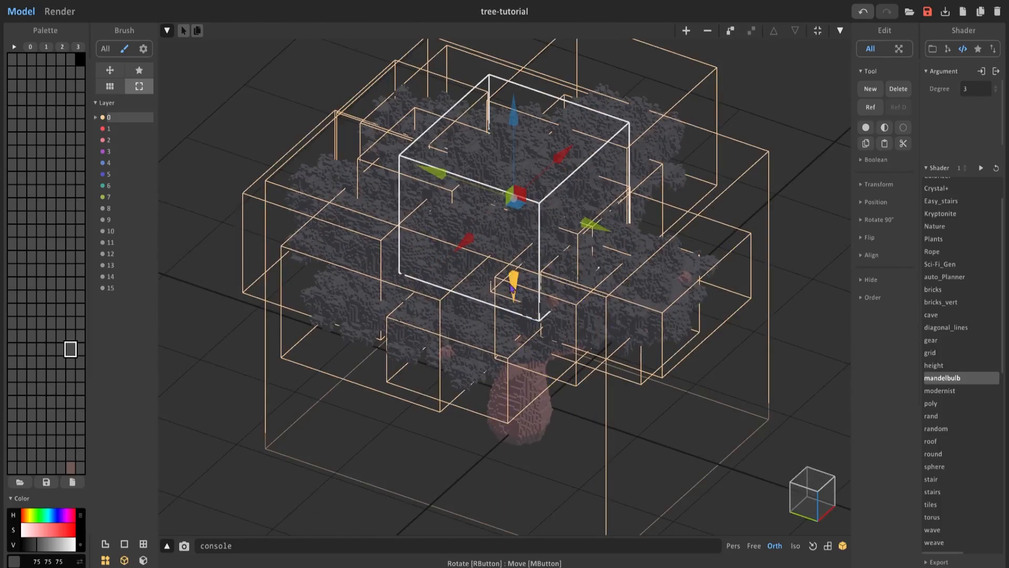
{"action": "left_click", "coordinate": [519, 397], "text": "alt"}
{"action": "right_click_drag", "start_coordinate": [533, 404], "coordinate": [526, 407]}
{"action": "right_click_drag", "start_coordinate": [476, 310], "coordinate": [531, 324]}
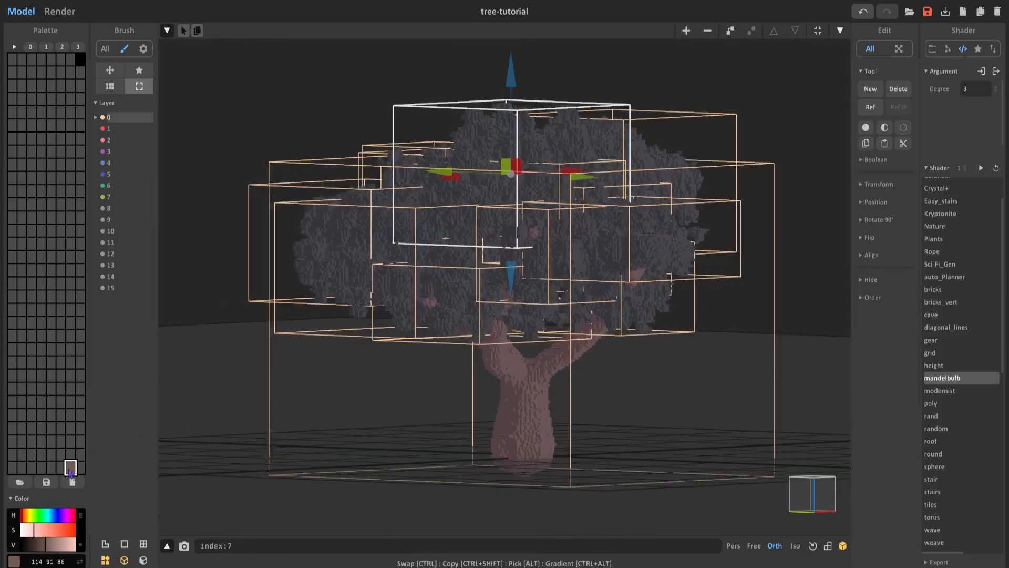
{"action": "right_click_drag", "start_coordinate": [368, 368], "coordinate": [539, 293]}
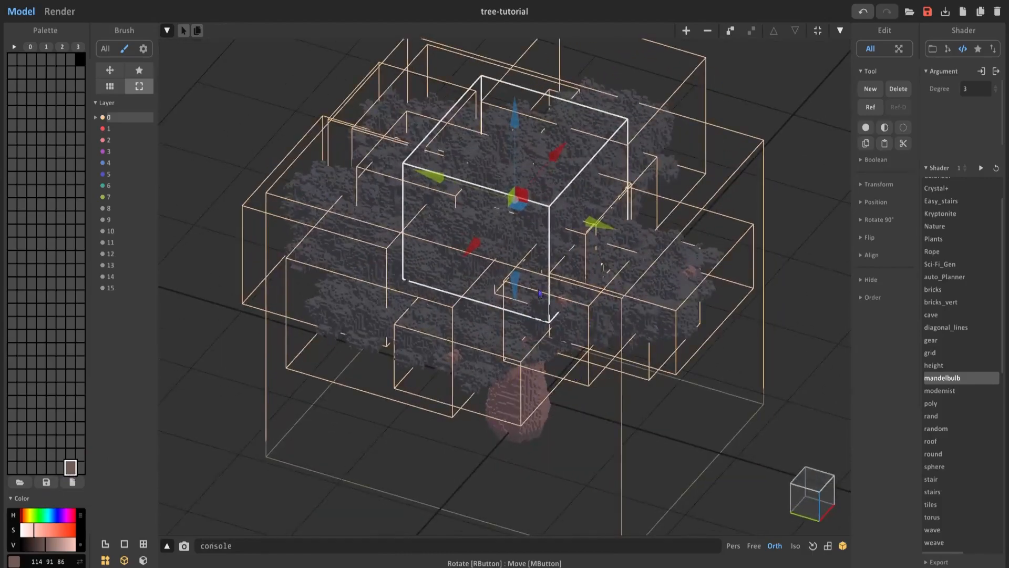
{"action": "left_click", "coordinate": [469, 229], "text": "alt"}
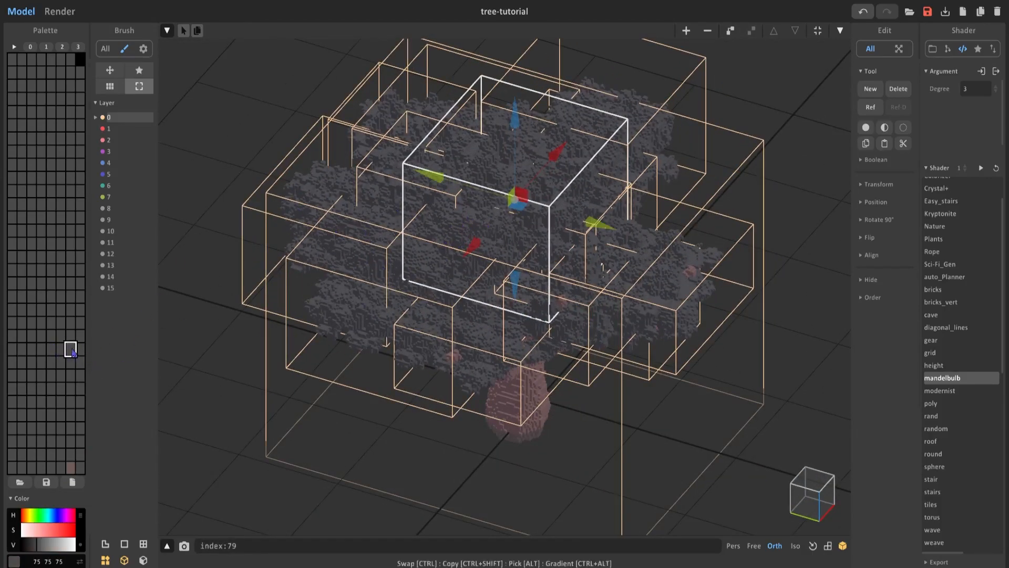
{"action": "left_click", "coordinate": [34, 517]}
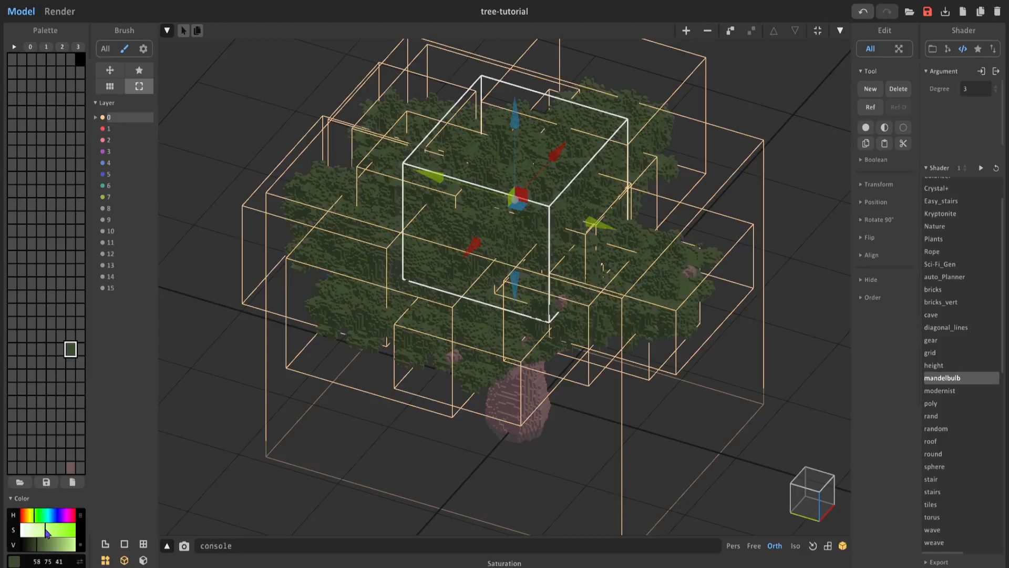
{"action": "left_click_drag", "start_coordinate": [45, 544], "coordinate": [36, 549]}
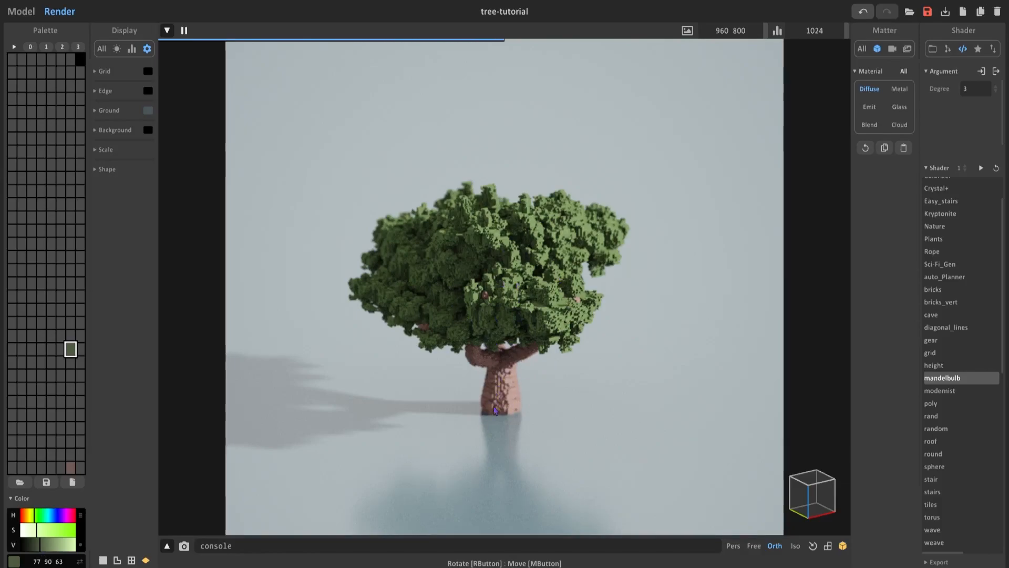
Return to modeling and place a duplicate of the trunk model beside the tree, clear of the foliage.
{"action": "left_click", "coordinate": [20, 16]}
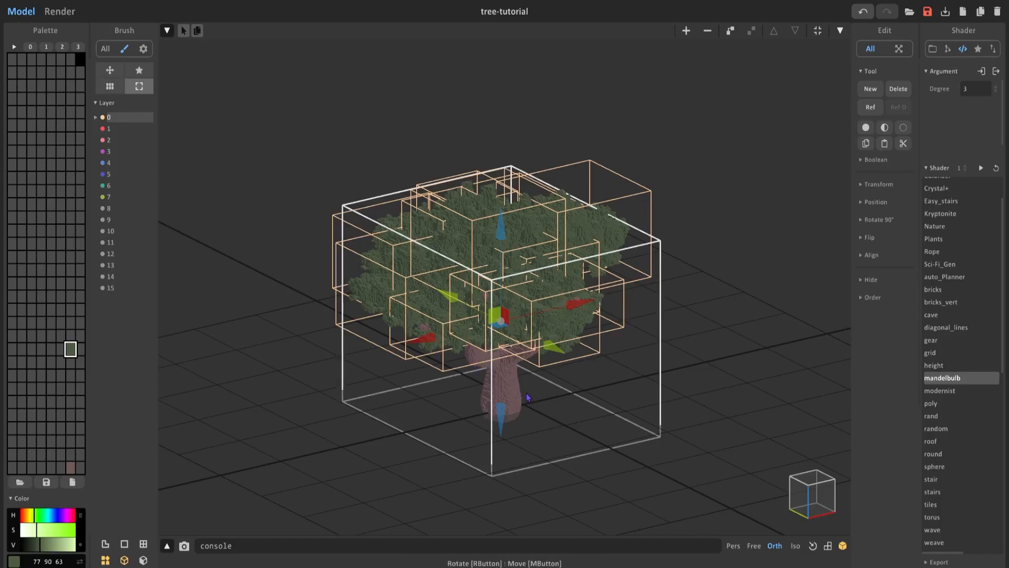
{"action": "key", "text": "Tab"}
{"action": "right_click_drag", "start_coordinate": [517, 379], "coordinate": [471, 368]}
{"action": "scroll", "coordinate": [457, 315], "scroll_direction": "up", "scroll_amount": 4}
{"action": "right_click_drag", "start_coordinate": [447, 283], "coordinate": [313, 286]}
{"action": "right_click_drag", "start_coordinate": [569, 319], "coordinate": [563, 453]}
{"action": "scroll", "coordinate": [602, 322], "scroll_direction": "up", "scroll_amount": 2}
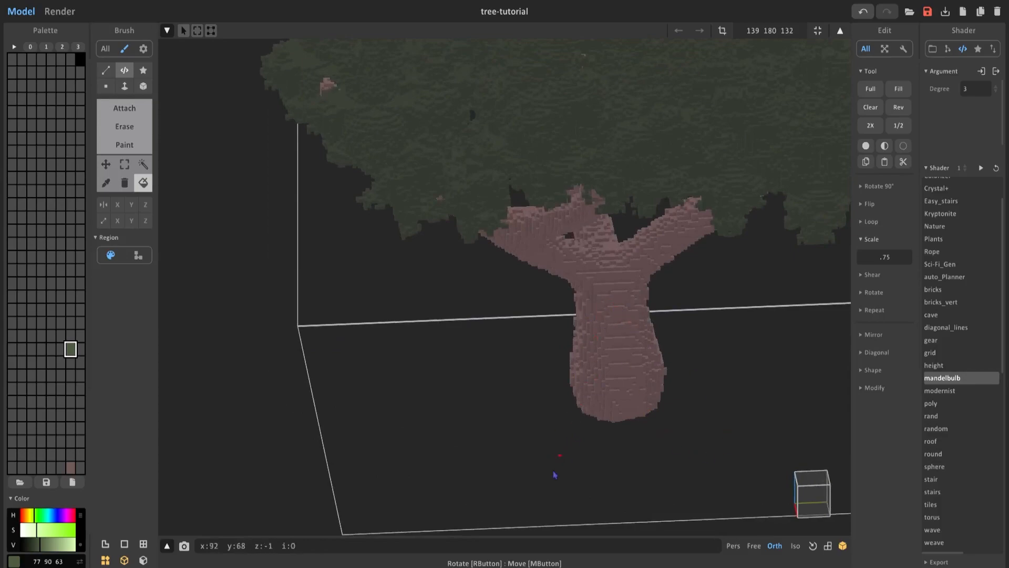
{"action": "right_click_drag", "start_coordinate": [598, 315], "coordinate": [597, 394]}
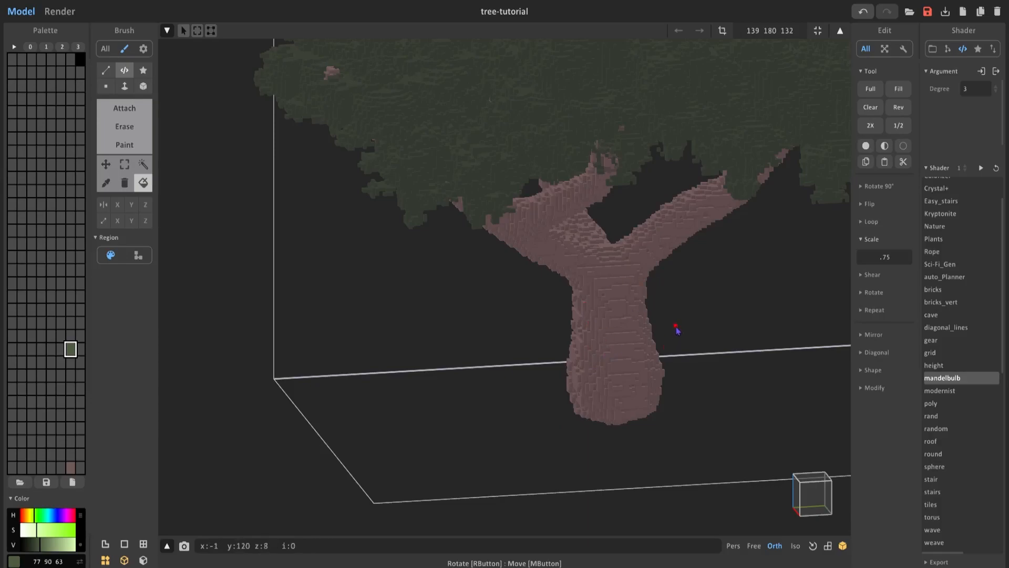
{"action": "key", "text": "Tab"}
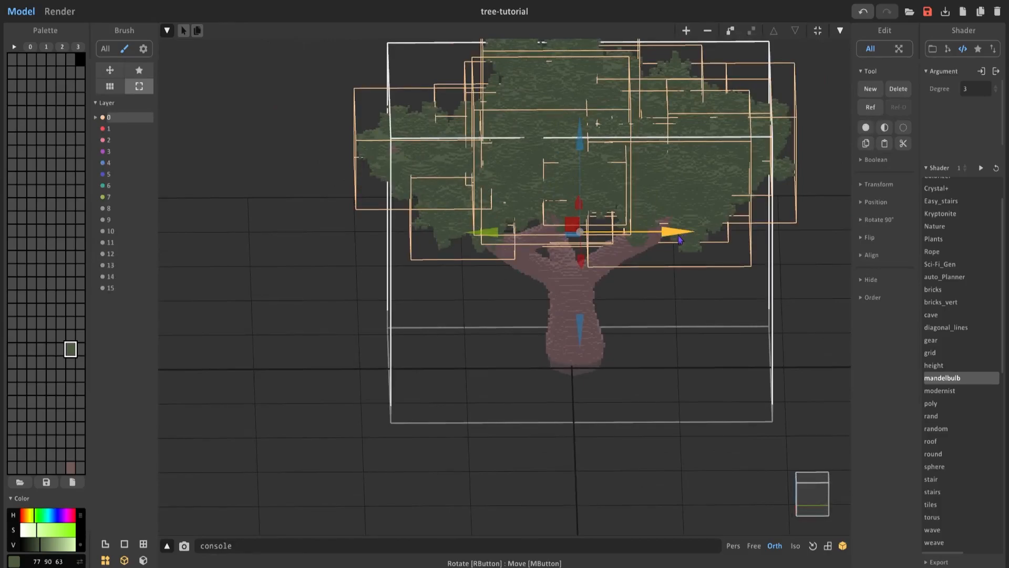
{"action": "left_click_drag", "start_coordinate": [671, 235], "coordinate": [237, 328]}
{"action": "right_click_drag", "start_coordinate": [237, 328], "coordinate": [389, 321]}
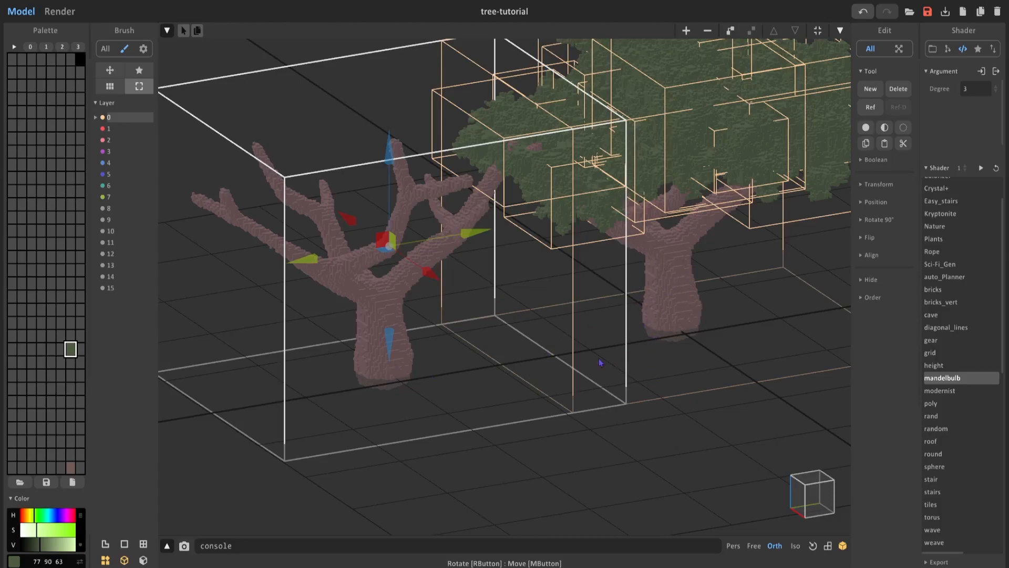
Open the duplicate trunk for voxel editing and start a root at its base with a round 3D attach brush of size 4 in trunk brown 114 91 86.
{"action": "right_click_drag", "start_coordinate": [689, 279], "coordinate": [659, 267]}
{"action": "right_click_drag", "start_coordinate": [437, 317], "coordinate": [500, 322]}
{"action": "scroll", "coordinate": [499, 322], "scroll_direction": "up", "scroll_amount": 2}
{"action": "key", "text": "Tab"}
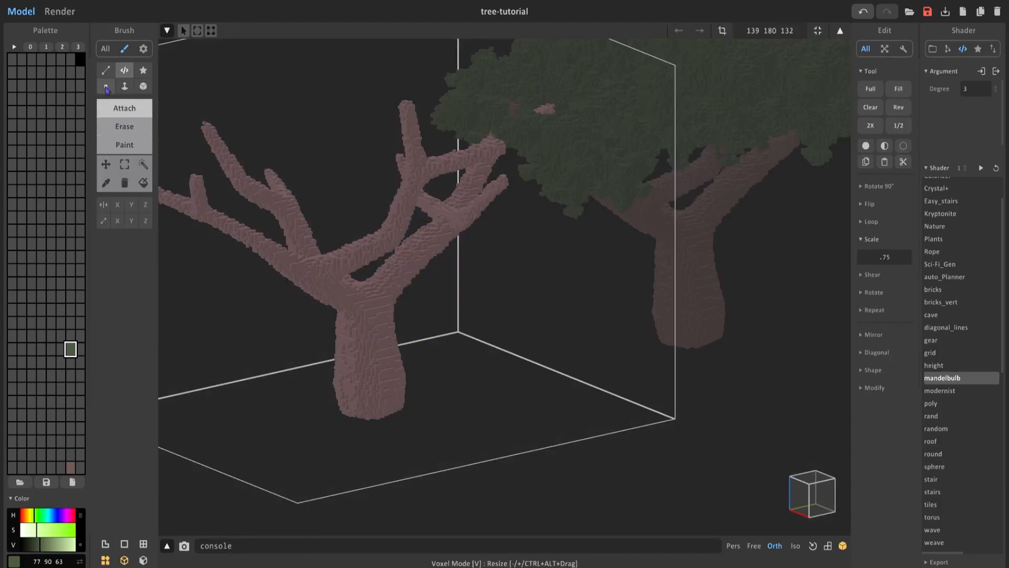
{"action": "left_click", "coordinate": [106, 88]}
{"action": "scroll", "coordinate": [367, 278], "scroll_direction": "up", "scroll_amount": 3}
{"action": "middle_click_drag", "start_coordinate": [367, 278], "coordinate": [456, 199]}
{"action": "left_click", "coordinate": [431, 306], "text": "alt"}
{"action": "right_click_drag", "start_coordinate": [428, 325], "coordinate": [426, 379]}
{"action": "scroll", "coordinate": [426, 378], "scroll_direction": "up", "scroll_amount": 3}
{"action": "middle_click_drag", "start_coordinate": [426, 379], "coordinate": [446, 305]}
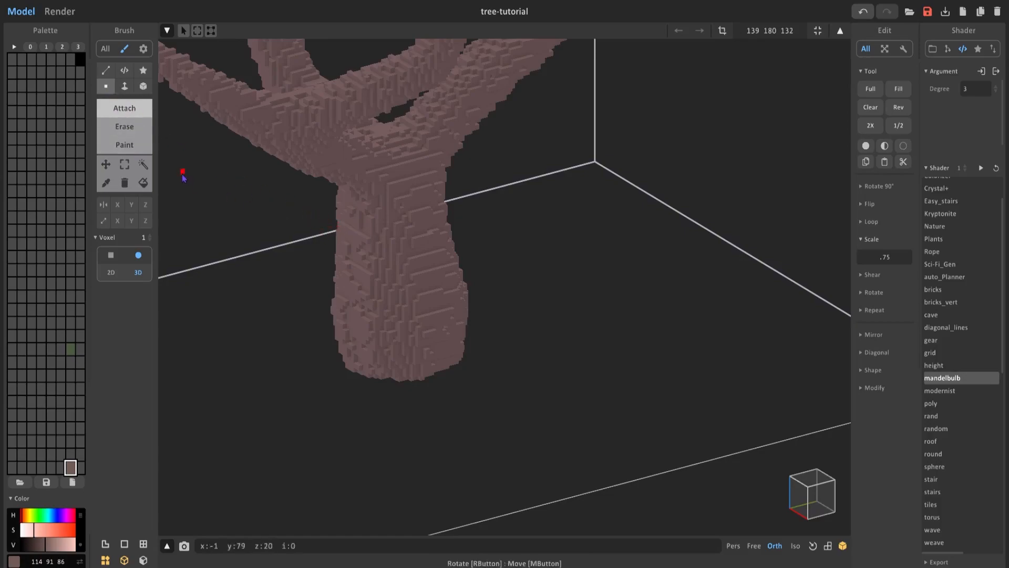
{"action": "left_click_drag", "start_coordinate": [149, 238], "coordinate": [156, 238]}
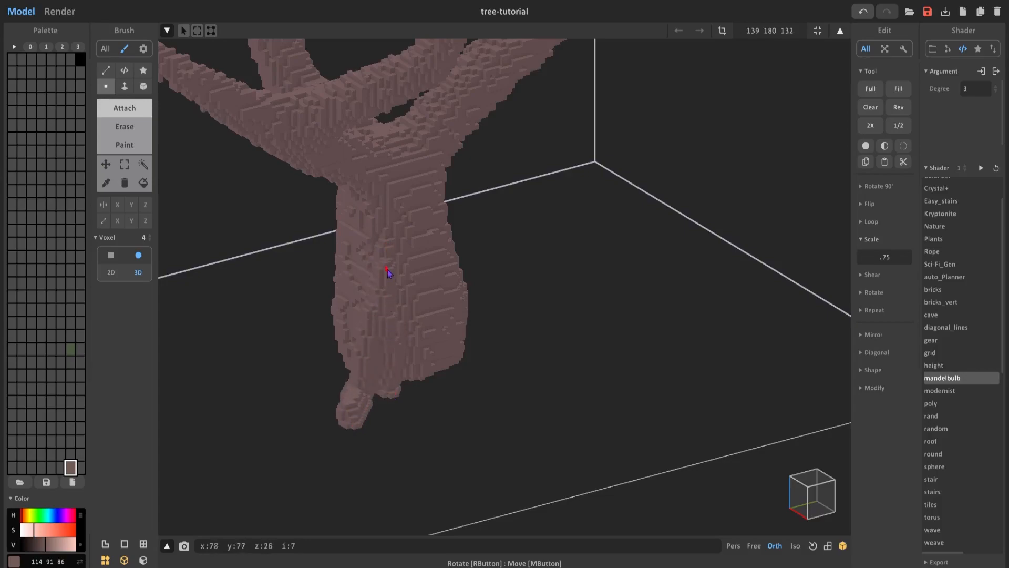
Fit the model volume to the duplicate trunk and attach a thin root spreading from its base with the size 3 brush.
{"action": "right_click_drag", "start_coordinate": [382, 193], "coordinate": [550, 234]}
{"action": "left_click", "coordinate": [722, 30]}
{"action": "right_click_drag", "start_coordinate": [678, 247], "coordinate": [615, 208]}
{"action": "left_click_drag", "start_coordinate": [471, 372], "coordinate": [475, 354]}
{"action": "right_click_drag", "start_coordinate": [610, 151], "coordinate": [663, 196]}
{"action": "left_click", "coordinate": [125, 109]}
{"action": "right_click_drag", "start_coordinate": [436, 310], "coordinate": [476, 320]}
{"action": "left_click_drag", "start_coordinate": [485, 331], "coordinate": [491, 345]}
{"action": "mouse_move", "coordinate": [491, 345]}
{"action": "right_mouse_down"}
{"action": "mouse_move", "coordinate": [514, 232]}
{"action": "mouse_move", "coordinate": [436, 147]}
{"action": "mouse_move", "coordinate": [420, 314]}
{"action": "mouse_move", "coordinate": [464, 198]}
{"action": "right_mouse_up"}
{"action": "right_click_drag", "start_coordinate": [496, 323], "coordinate": [515, 163]}
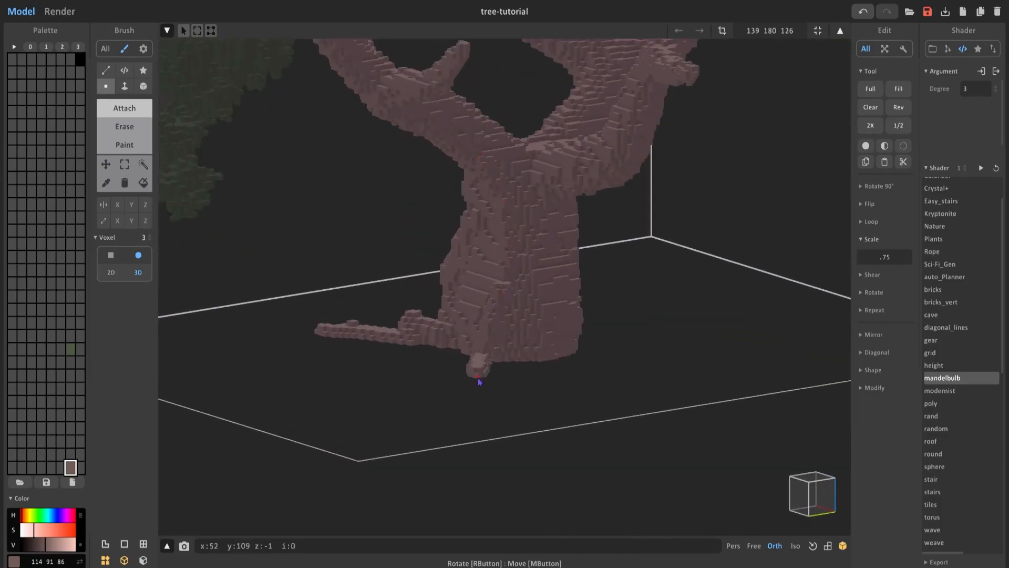
Add more roots around the trunk base and carve vertical bark grooves with the size 3 erase brush.
{"action": "right_click_drag", "start_coordinate": [514, 206], "coordinate": [626, 310]}
{"action": "right_click_drag", "start_coordinate": [638, 387], "coordinate": [316, 441]}
{"action": "right_click_drag", "start_coordinate": [430, 315], "coordinate": [636, 431]}
{"action": "right_click_drag", "start_coordinate": [734, 431], "coordinate": [456, 336]}
{"action": "right_click_drag", "start_coordinate": [517, 276], "coordinate": [494, 147]}
{"action": "right_click_drag", "start_coordinate": [518, 248], "coordinate": [419, 117]}
{"action": "scroll", "coordinate": [419, 226], "scroll_direction": "up", "scroll_amount": 5}
{"action": "right_click_drag", "start_coordinate": [510, 221], "coordinate": [511, 315]}
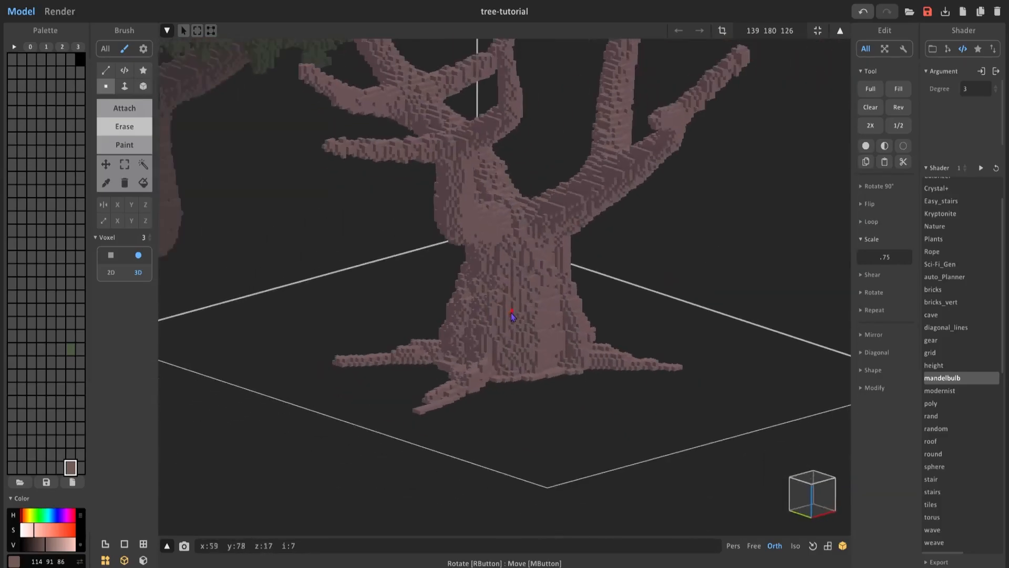
Try the rooted trunk under the foliage and preview it in the render.
{"action": "key", "text": "Tab"}
{"action": "left_click_drag", "start_coordinate": [768, 182], "coordinate": [396, 155]}
{"action": "middle_click_drag", "start_coordinate": [396, 156], "coordinate": [497, 189]}
{"action": "left_click_drag", "start_coordinate": [407, 158], "coordinate": [404, 140]}
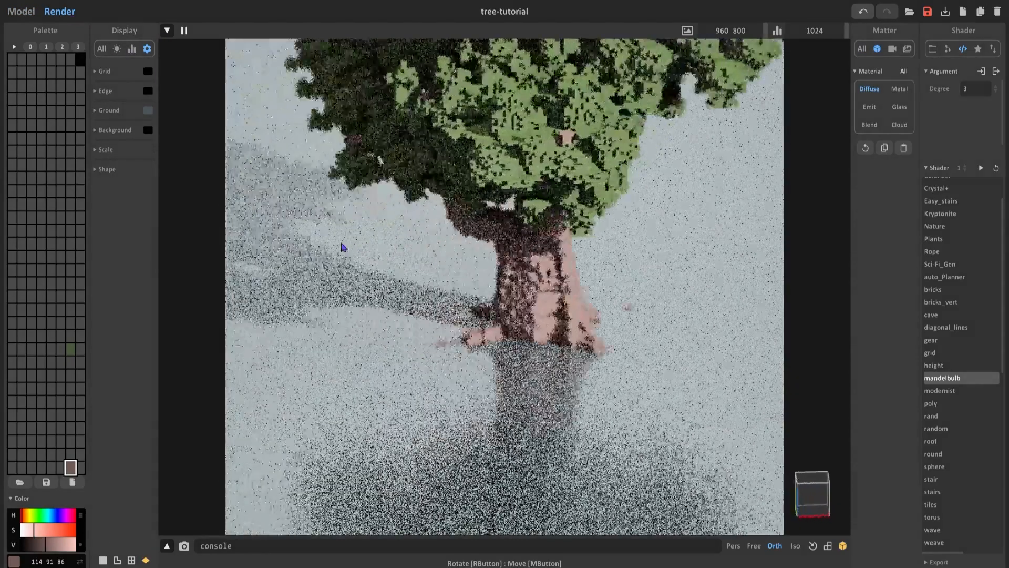
{"action": "right_click_drag", "start_coordinate": [342, 245], "coordinate": [415, 208]}
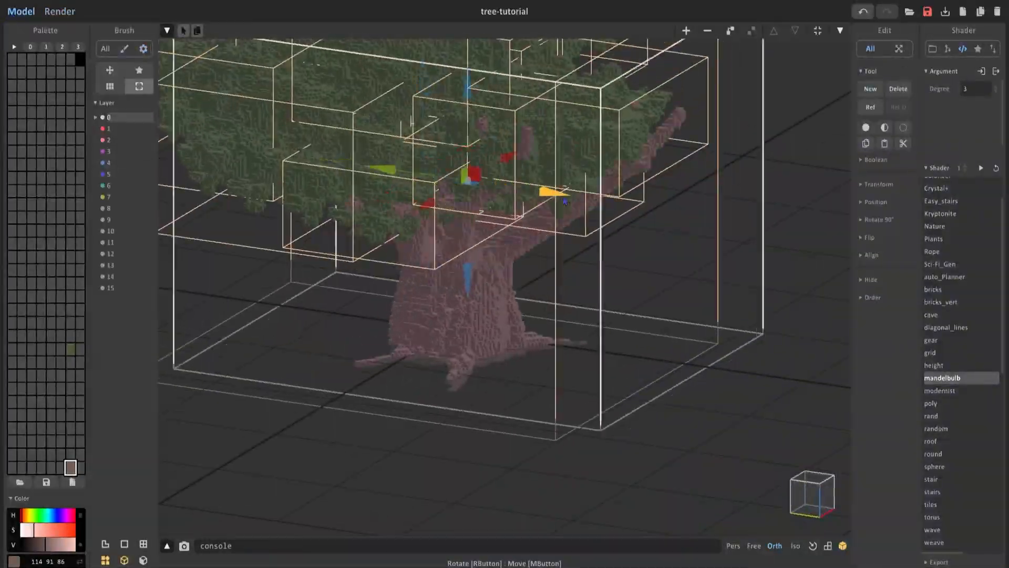
{"action": "key", "text": "Tab"}
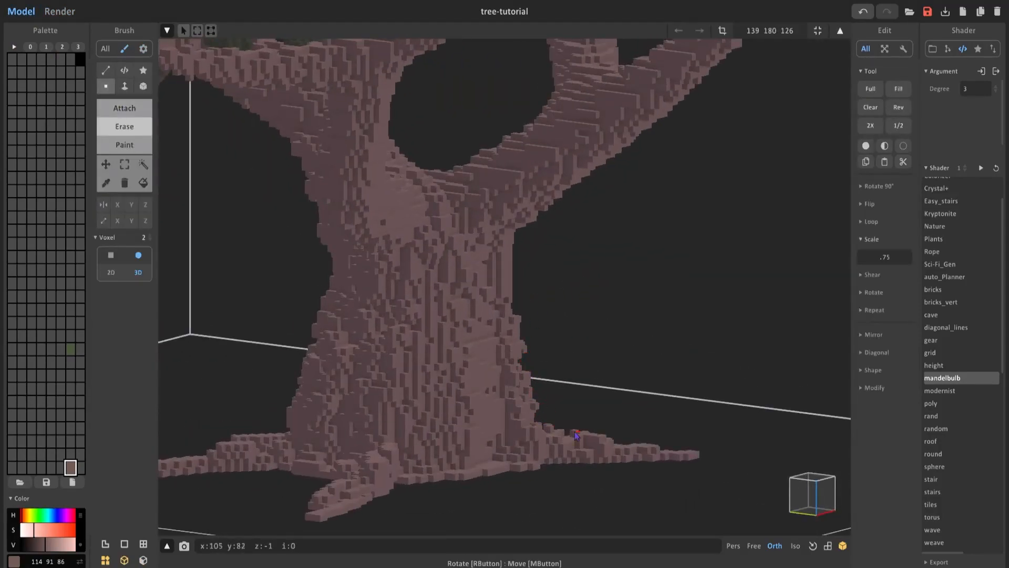
Carve bark grooves into the remaining sides of the rooted trunk with the size 3 erase brush.
{"action": "mouse_move", "coordinate": [533, 355]}
{"action": "right_mouse_down"}
{"action": "mouse_move", "coordinate": [509, 275]}
{"action": "mouse_move", "coordinate": [500, 300]}
{"action": "mouse_move", "coordinate": [500, 282]}
{"action": "mouse_move", "coordinate": [418, 342]}
{"action": "mouse_move", "coordinate": [529, 262]}
{"action": "mouse_move", "coordinate": [540, 388]}
{"action": "mouse_move", "coordinate": [629, 466]}
{"action": "mouse_move", "coordinate": [588, 360]}
{"action": "mouse_move", "coordinate": [480, 419]}
{"action": "mouse_move", "coordinate": [597, 437]}
{"action": "mouse_move", "coordinate": [559, 413]}
{"action": "mouse_move", "coordinate": [535, 252]}
{"action": "right_mouse_up"}
{"action": "key", "text": "r"}
{"action": "right_click_drag", "start_coordinate": [538, 356], "coordinate": [630, 341]}
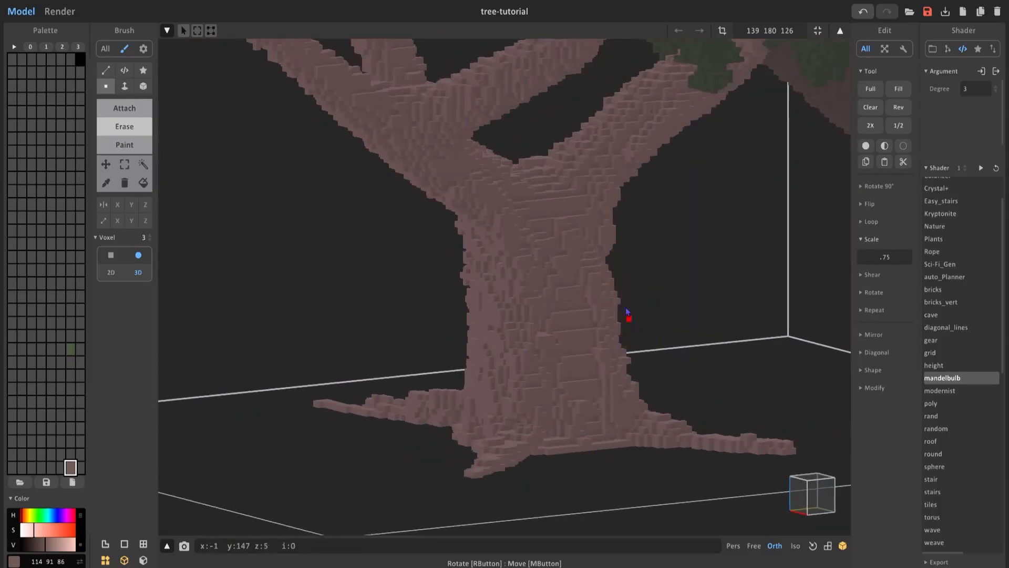
{"action": "right_click_drag", "start_coordinate": [616, 268], "coordinate": [408, 294]}
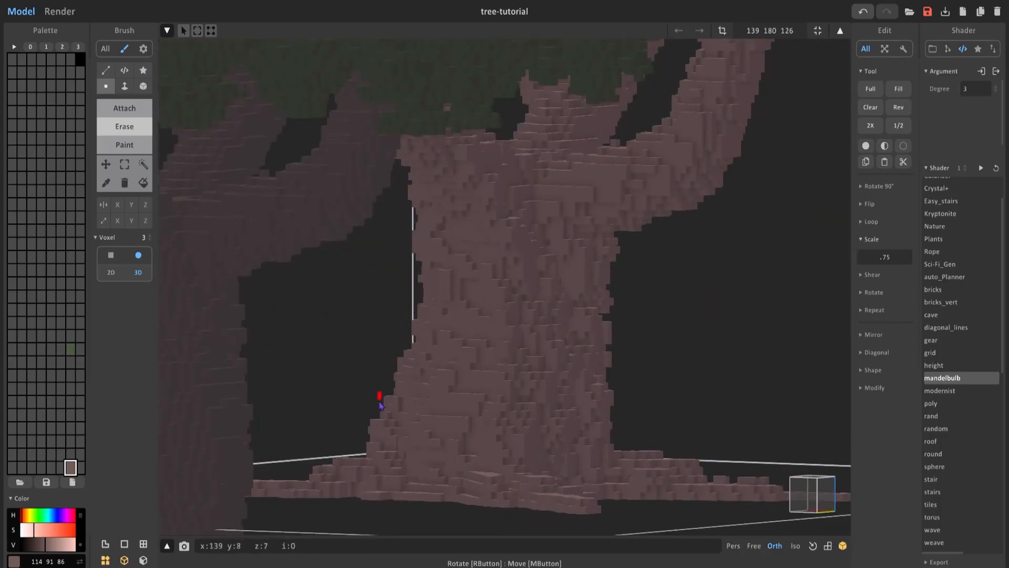
{"action": "right_click_drag", "start_coordinate": [407, 228], "coordinate": [368, 253]}
{"action": "right_click_drag", "start_coordinate": [356, 354], "coordinate": [473, 383]}
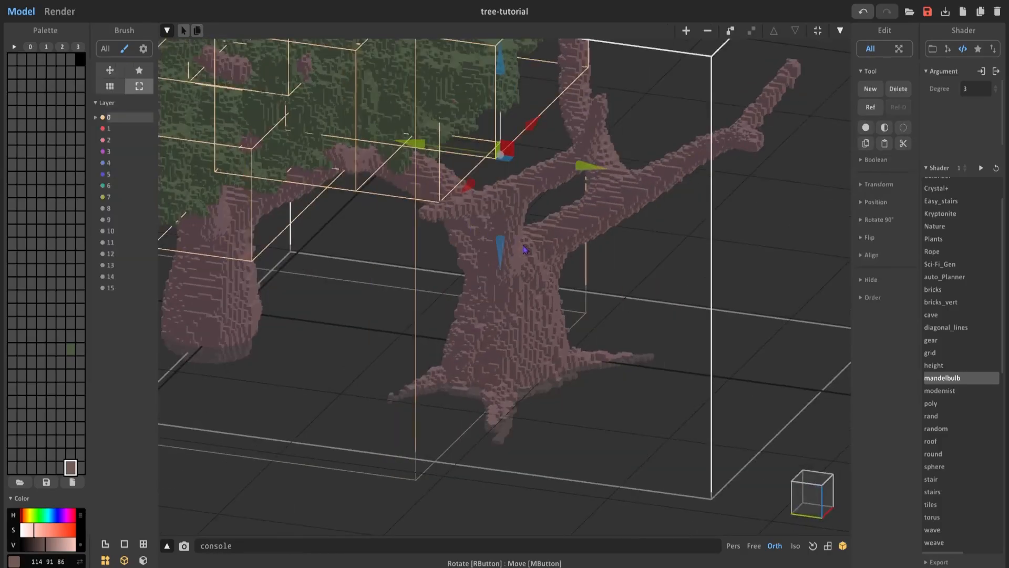
Move the rooted trunk into place under the foliage clusters and render the whole tree.
{"action": "right_click_drag", "start_coordinate": [501, 351], "coordinate": [667, 188]}
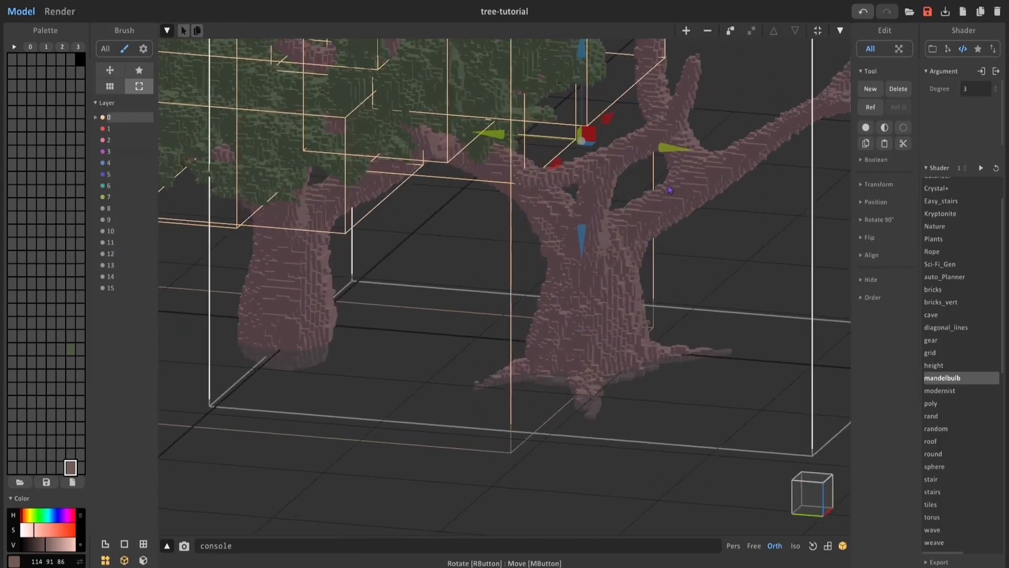
{"action": "left_click_drag", "start_coordinate": [678, 153], "coordinate": [376, 131]}
{"action": "right_click_drag", "start_coordinate": [440, 219], "coordinate": [473, 324]}
{"action": "scroll", "coordinate": [527, 323], "scroll_direction": "down", "scroll_amount": 3}
{"action": "left_click", "coordinate": [67, 15]}
{"action": "right_click_drag", "start_coordinate": [512, 266], "coordinate": [458, 269]}
{"action": "scroll", "coordinate": [459, 269], "scroll_direction": "down", "scroll_amount": 2}
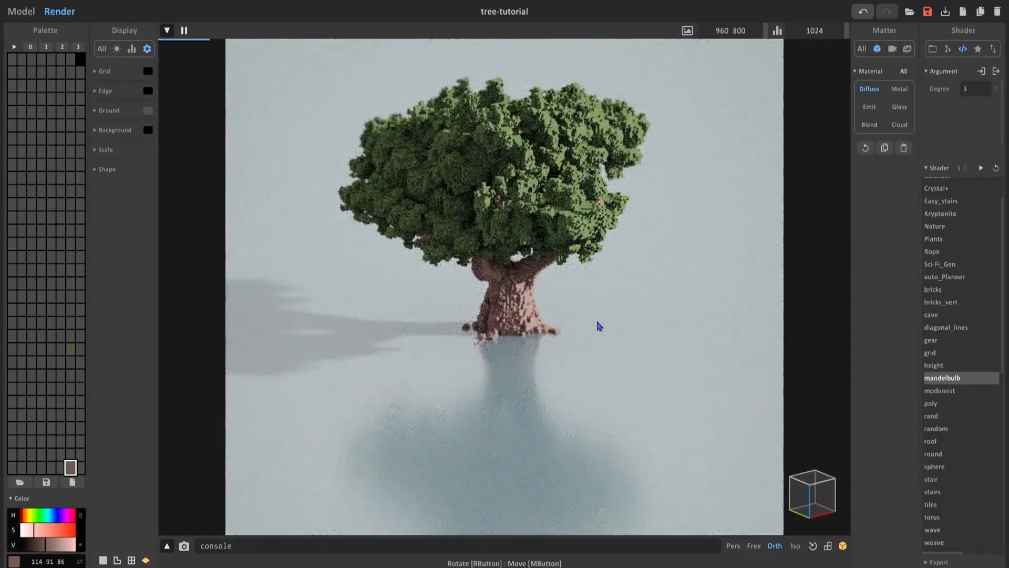
{"action": "right_click_drag", "start_coordinate": [599, 326], "coordinate": [505, 307]}
Select the trunk and all foliage models, raise the whole tree slightly above the ground and preview it in the render.
{"action": "left_click", "coordinate": [23, 12]}
{"action": "scroll", "coordinate": [385, 254], "scroll_direction": "down", "scroll_amount": 2}
{"action": "right_click_drag", "start_coordinate": [384, 253], "coordinate": [503, 304]}
{"action": "middle_click_drag", "start_coordinate": [528, 298], "coordinate": [529, 285]}
{"action": "scroll", "coordinate": [530, 285], "scroll_direction": "up", "scroll_amount": 2}
{"action": "right_click_drag", "start_coordinate": [530, 285], "coordinate": [565, 269]}
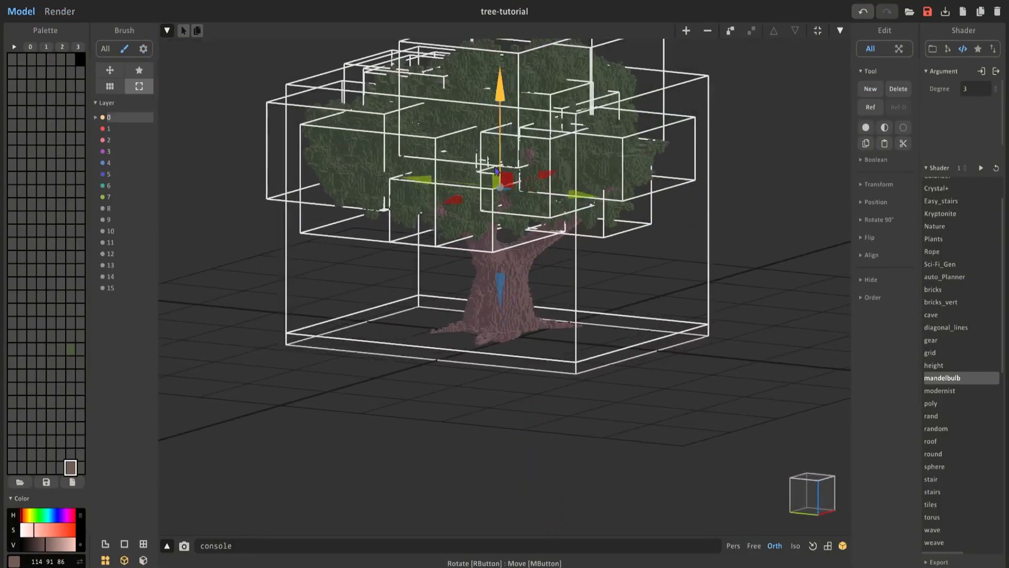
{"action": "right_click_drag", "start_coordinate": [499, 147], "coordinate": [302, 113]}
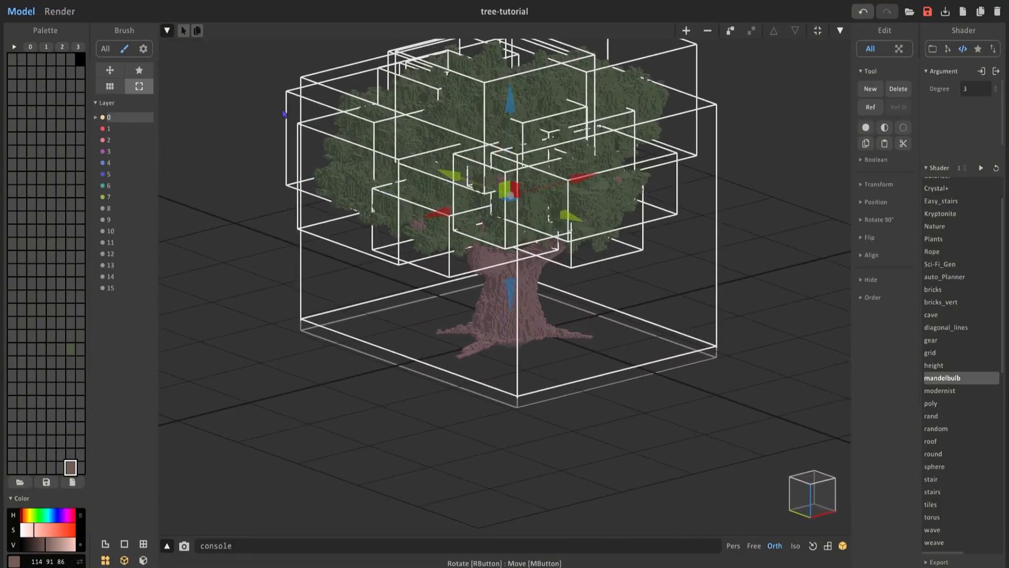
{"action": "left_click", "coordinate": [57, 14]}
{"action": "mouse_move", "coordinate": [488, 336]}
{"action": "right_mouse_down"}
{"action": "mouse_move", "coordinate": [457, 323]}
{"action": "mouse_move", "coordinate": [492, 302]}
{"action": "mouse_move", "coordinate": [515, 338]}
{"action": "right_mouse_up"}
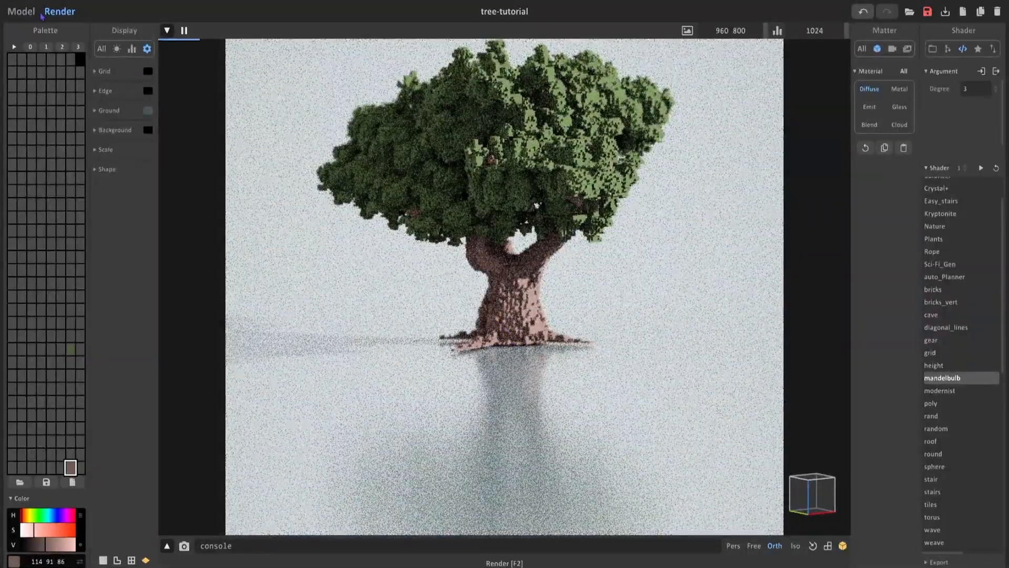
Lower the whole tree slightly so the root tips sink into the ground, and render it again.
{"action": "left_click", "coordinate": [25, 13]}
{"action": "left_click_drag", "start_coordinate": [512, 146], "coordinate": [512, 149]}
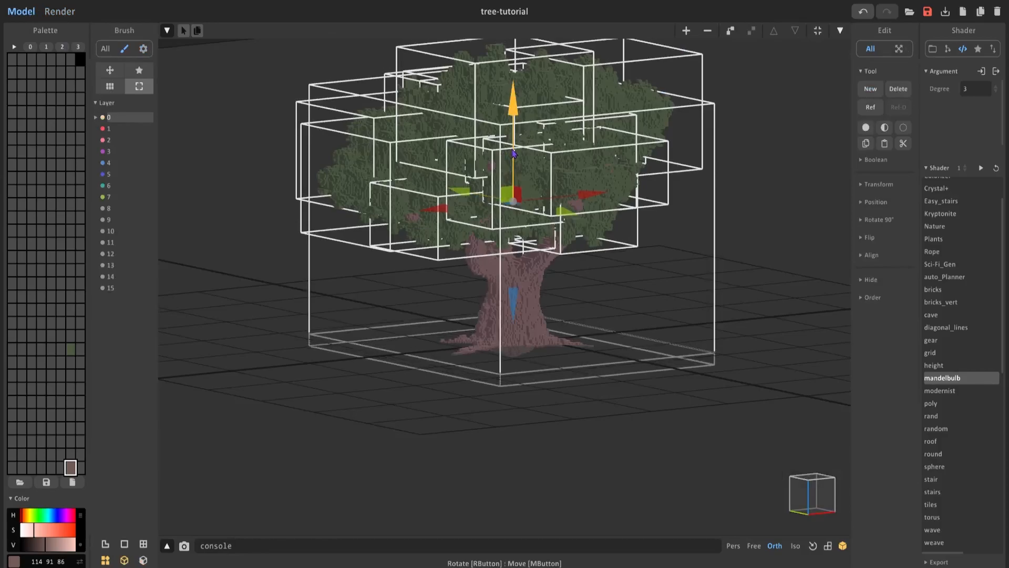
{"action": "left_click", "coordinate": [59, 11]}
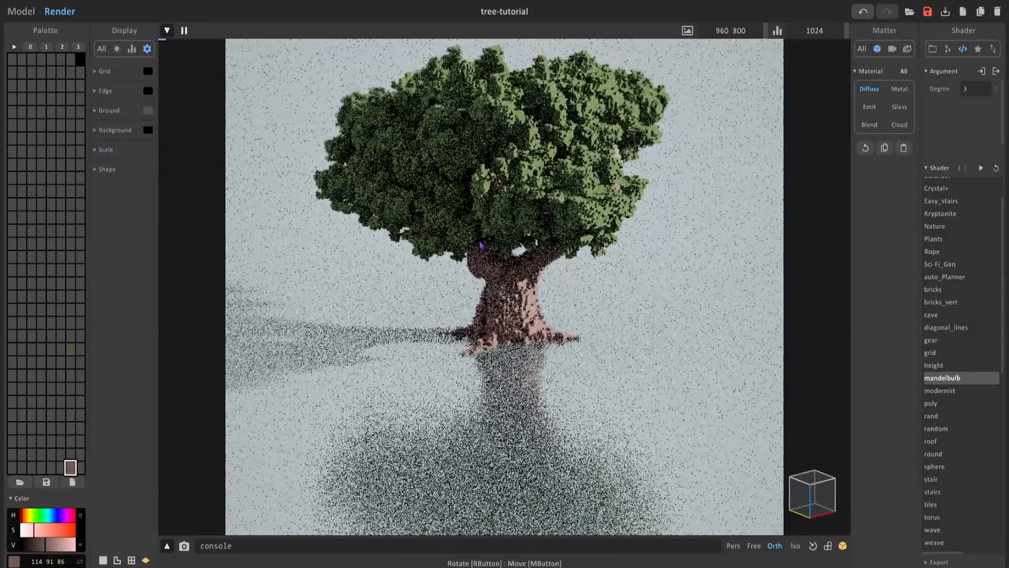
Change the trunk's palette color to a darker brown 92 70 63 while checking the render from several sides.
{"action": "scroll", "coordinate": [514, 313], "scroll_direction": "up", "scroll_amount": 1}
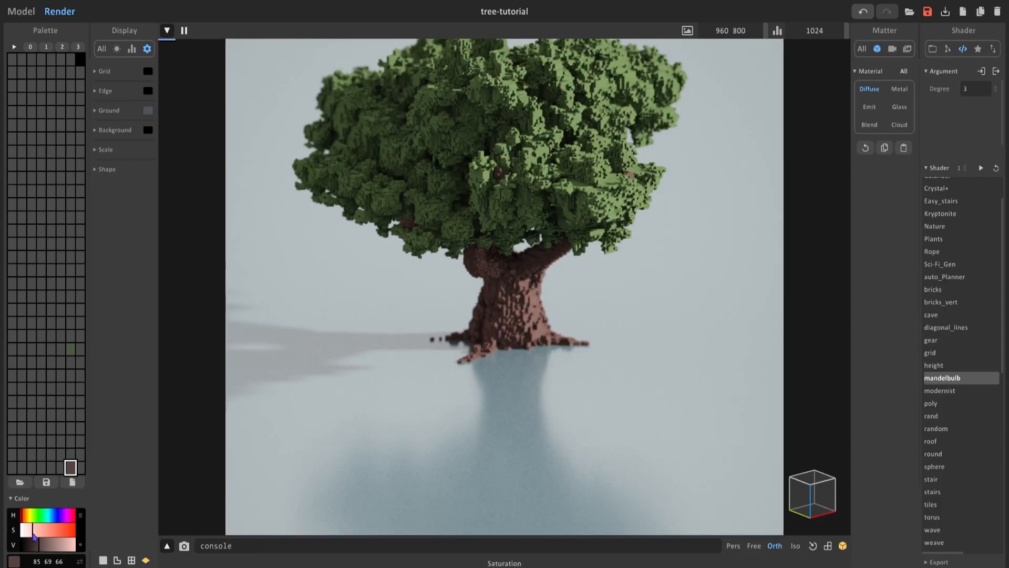
{"action": "right_click_drag", "start_coordinate": [403, 350], "coordinate": [331, 342]}
{"action": "scroll", "coordinate": [509, 329], "scroll_direction": "up", "scroll_amount": 5}
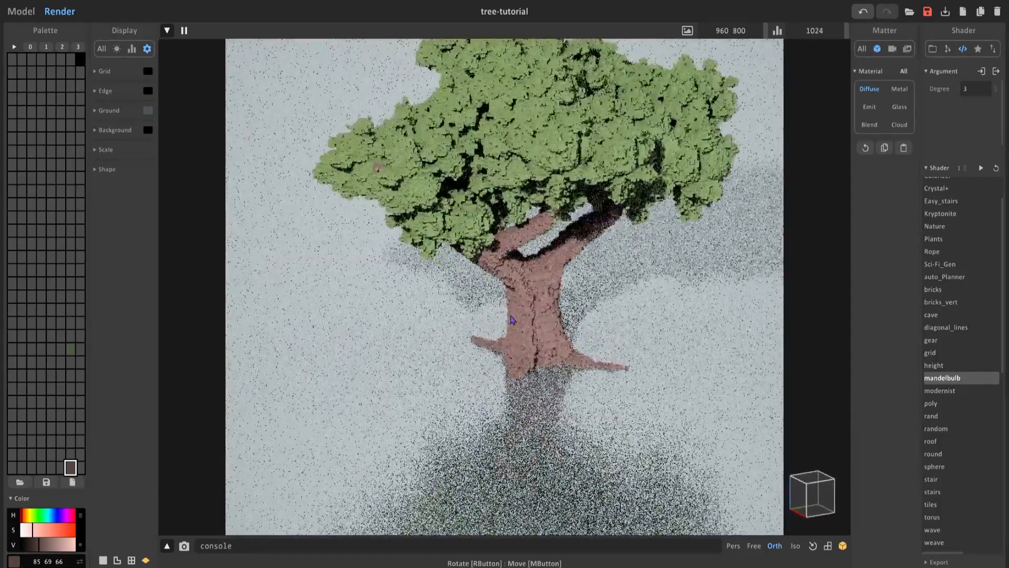
{"action": "left_click", "coordinate": [40, 531]}
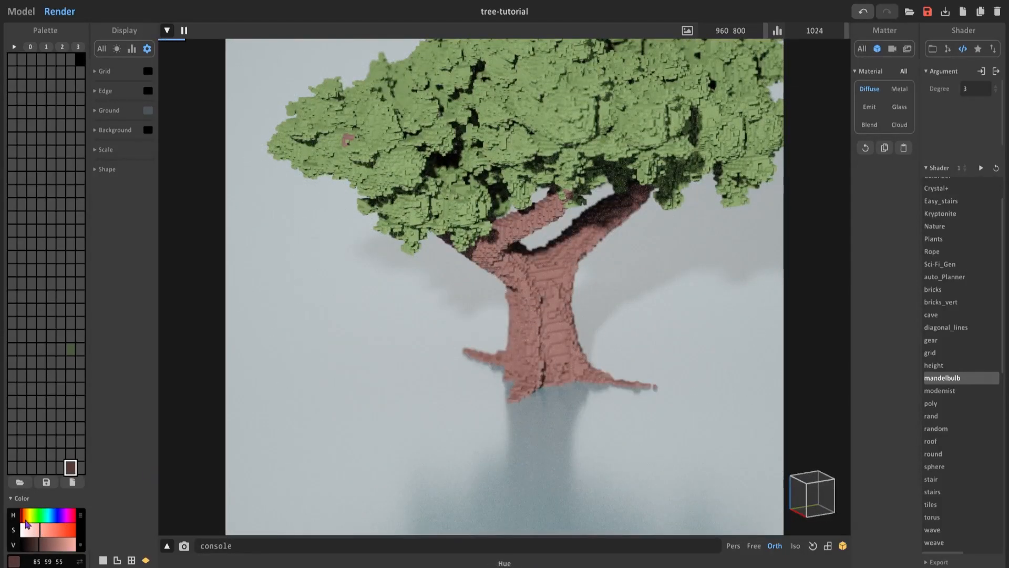
{"action": "left_click", "coordinate": [45, 548]}
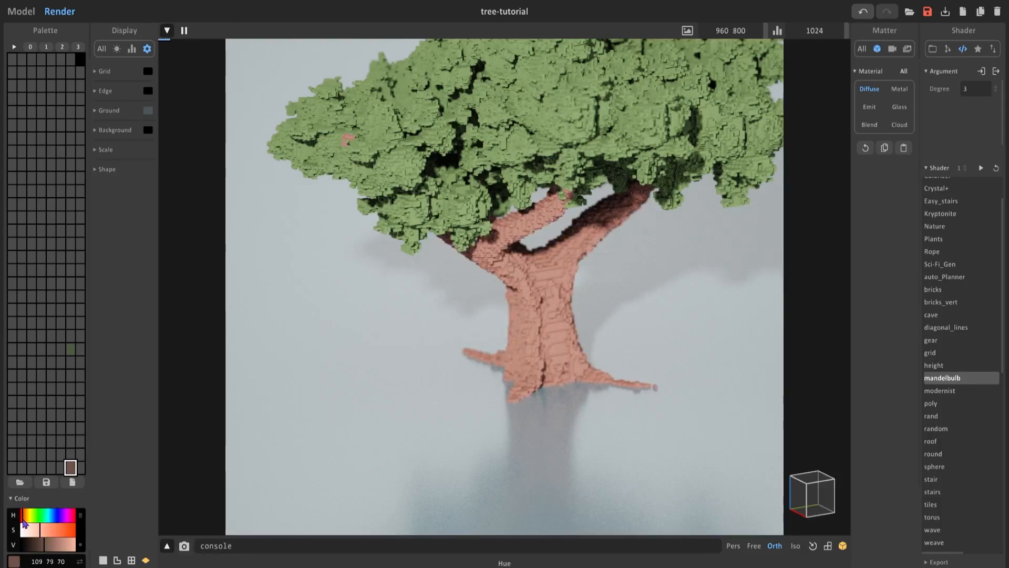
{"action": "right_click_drag", "start_coordinate": [489, 368], "coordinate": [537, 385]}
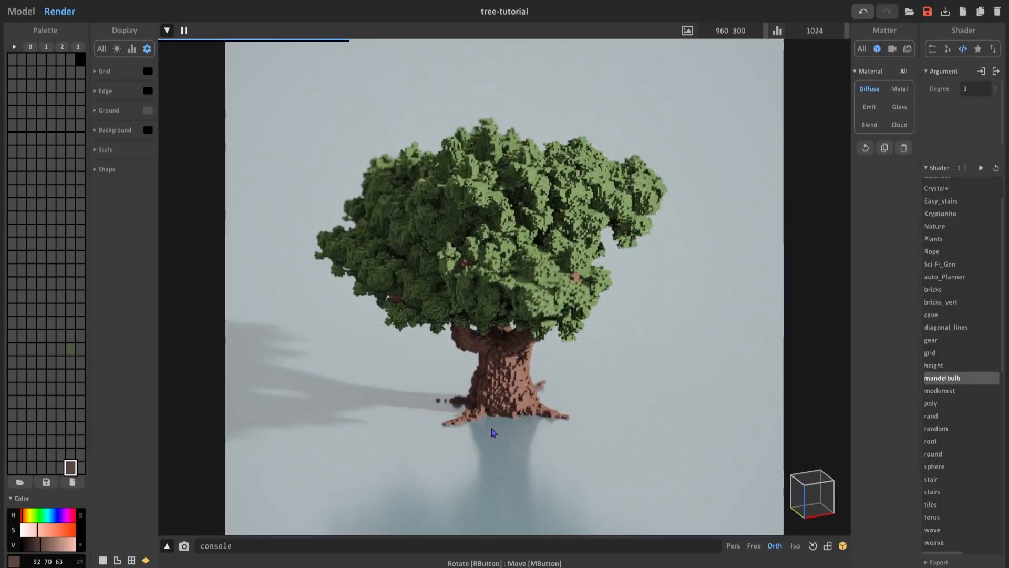
Return to modeling and examine the trunk's bark and roots from several sides.
{"action": "left_click", "coordinate": [10, 12]}
{"action": "scroll", "coordinate": [485, 224], "scroll_direction": "up", "scroll_amount": 5}
{"action": "key", "text": "Tab"}
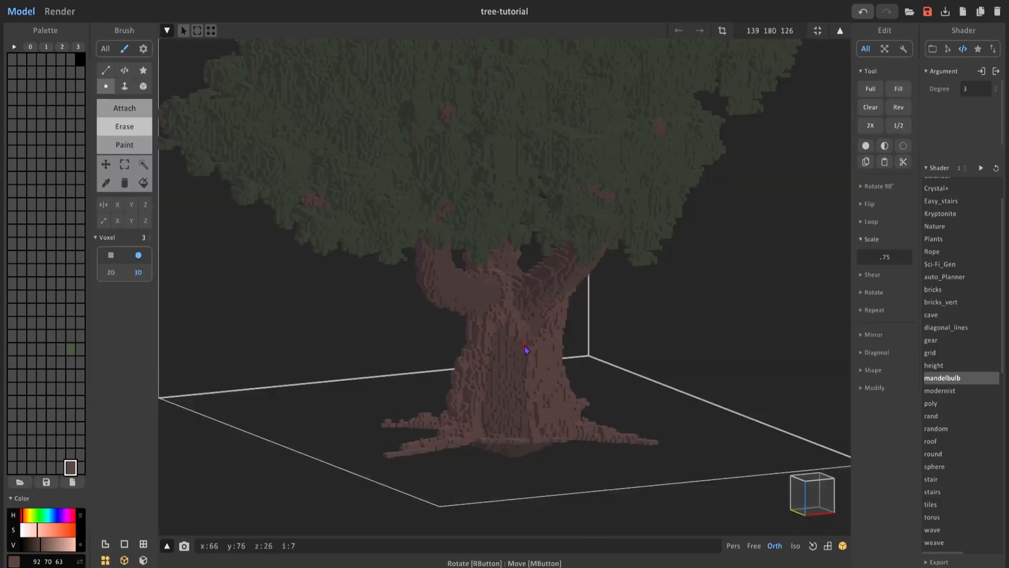
{"action": "scroll", "coordinate": [492, 305], "scroll_direction": "up", "scroll_amount": 5}
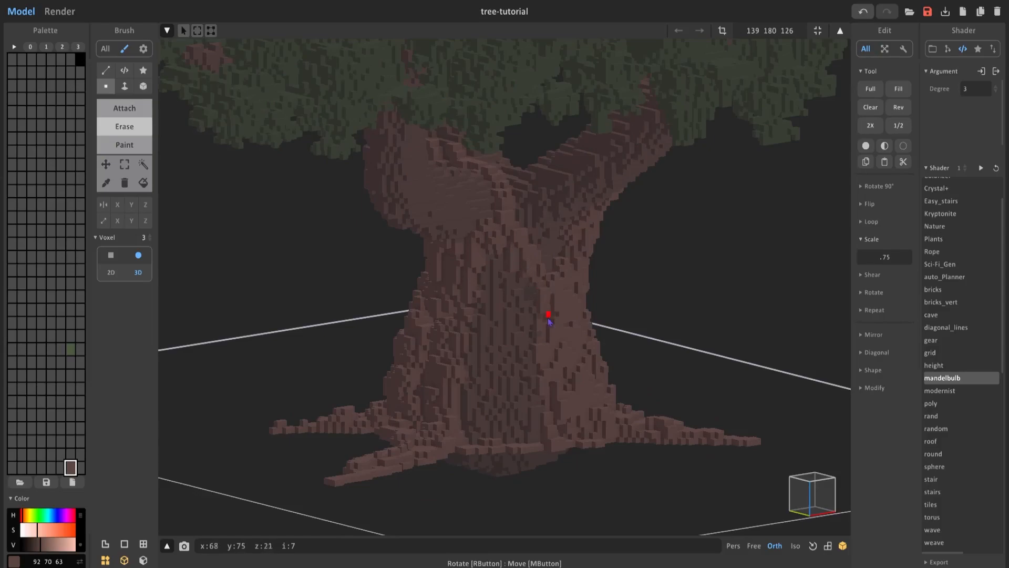
{"action": "right_click_drag", "start_coordinate": [551, 385], "coordinate": [456, 318]}
{"action": "key", "text": "Tab"}
{"action": "left_click", "coordinate": [478, 307]}
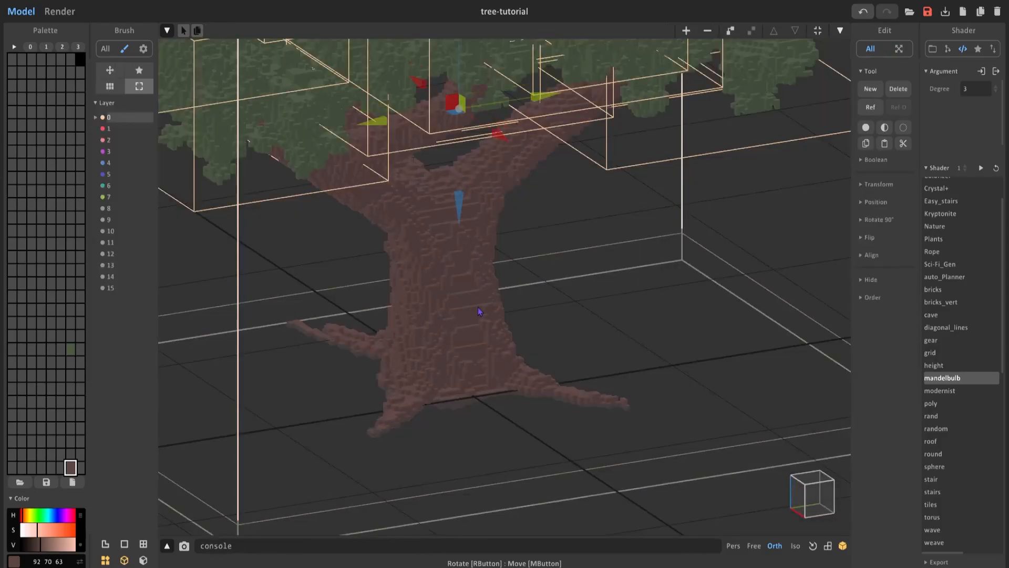
{"action": "scroll", "coordinate": [481, 307], "scroll_direction": "down", "scroll_amount": 3}
{"action": "key", "text": "Tab"}
{"action": "key", "text": "Tab"}
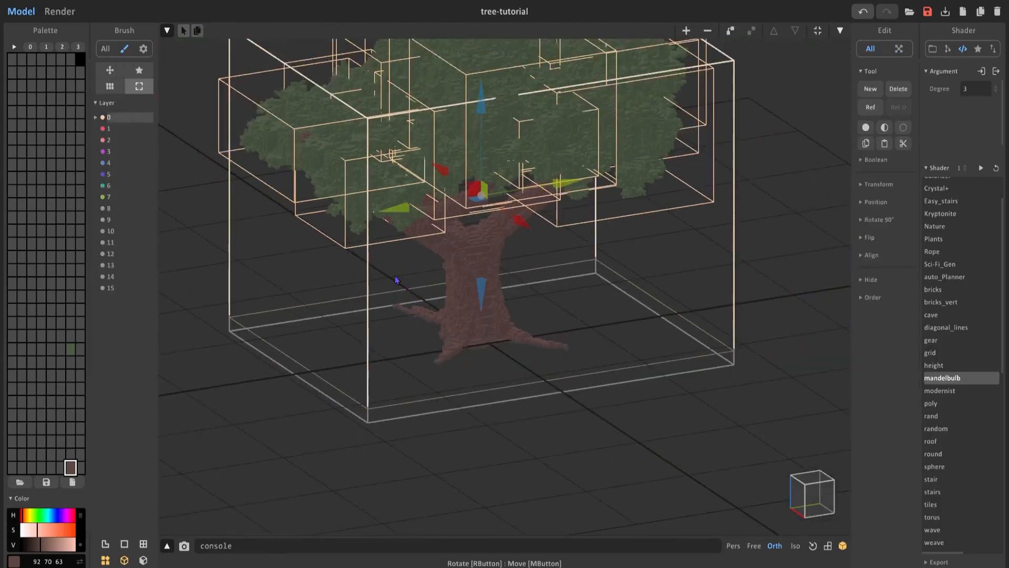
{"action": "right_click_drag", "start_coordinate": [453, 344], "coordinate": [526, 347]}
{"action": "scroll", "coordinate": [500, 415], "scroll_direction": "up", "scroll_amount": 3}
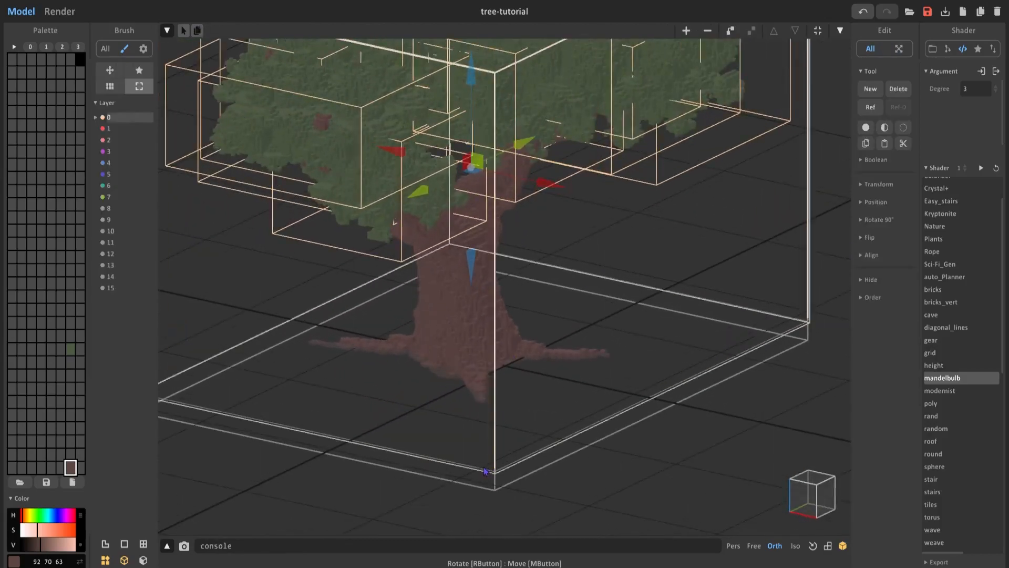
Open the trunk for voxel editing, switch to the region selection wand and make the foliage green 77 90 63 the active palette color.
{"action": "left_click", "coordinate": [477, 321]}
{"action": "key", "text": "Tab"}
{"action": "right_click_drag", "start_coordinate": [477, 321], "coordinate": [508, 291]}
{"action": "scroll", "coordinate": [509, 291], "scroll_direction": "up", "scroll_amount": 3}
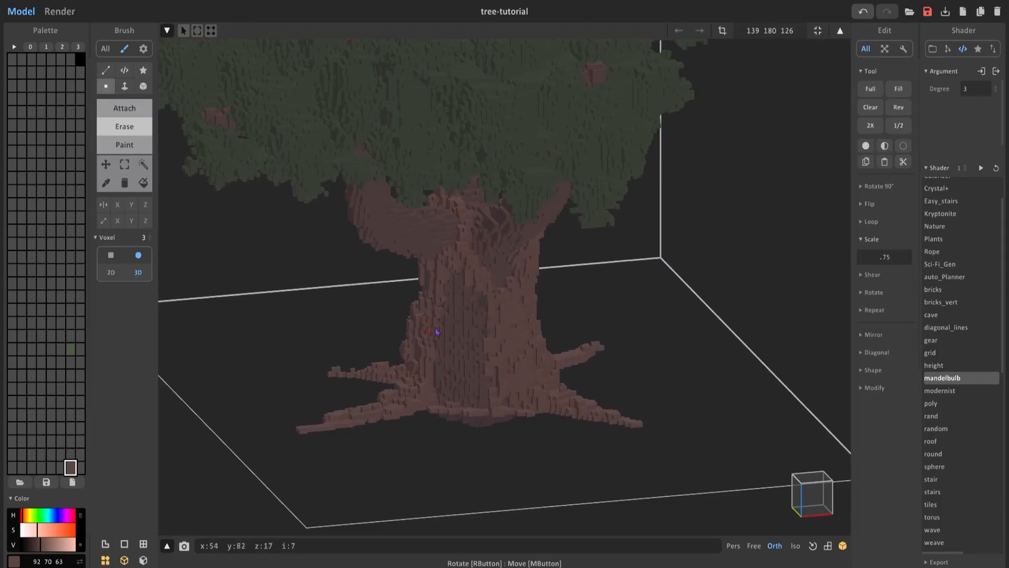
{"action": "left_click", "coordinate": [143, 165]}
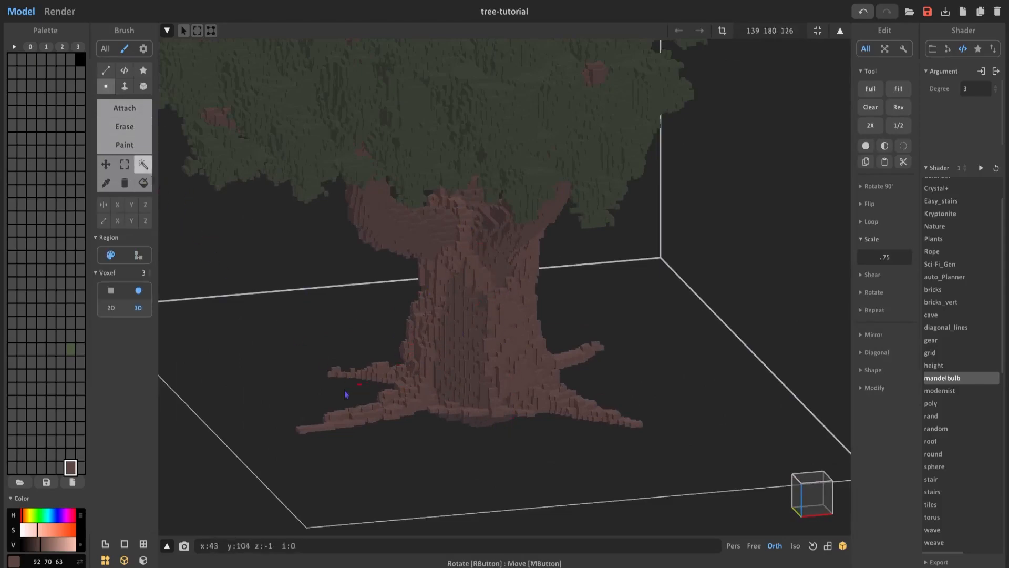
{"action": "left_click", "coordinate": [71, 348]}
{"action": "right_click_drag", "start_coordinate": [428, 348], "coordinate": [506, 315]}
{"action": "key", "text": "Tab"}
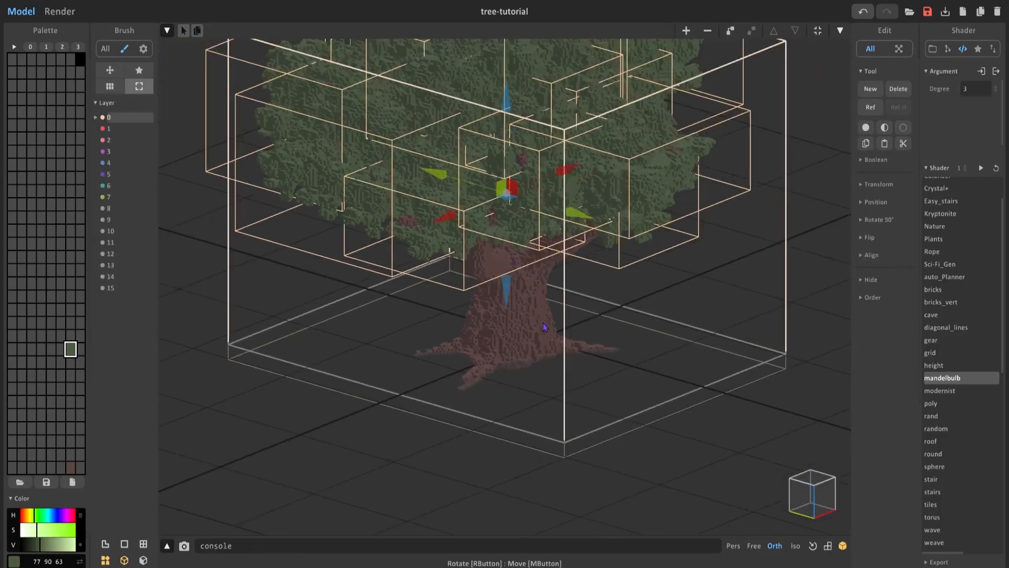
Raise the trunk copy above the original trunk and recolor all of its voxels with the green 77 90 63.
{"action": "left_click_drag", "start_coordinate": [507, 145], "coordinate": [536, 107]}
{"action": "scroll", "coordinate": [525, 210], "scroll_direction": "up", "scroll_amount": 3}
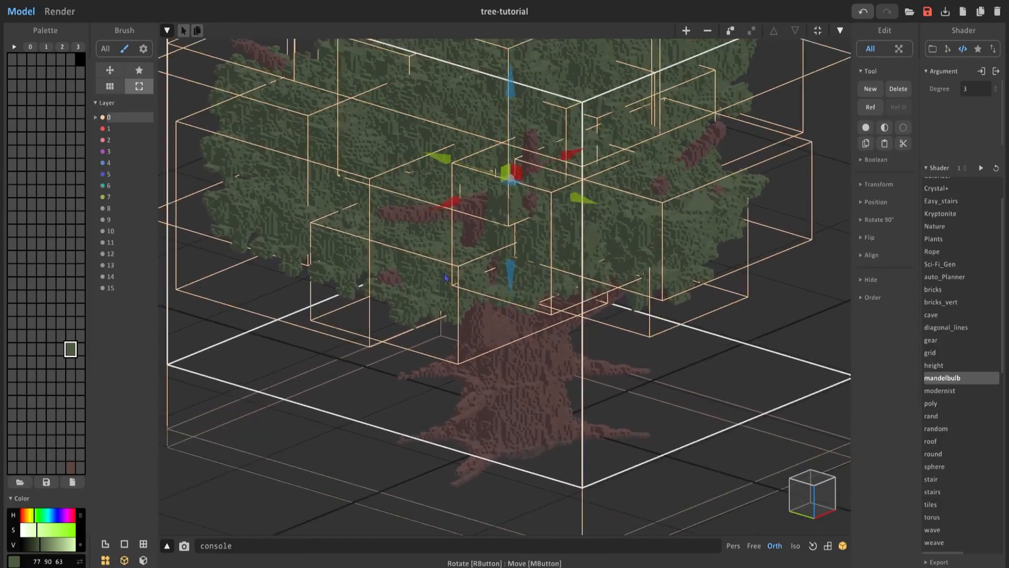
{"action": "left_click", "coordinate": [70, 351]}
{"action": "key", "text": "Tab"}
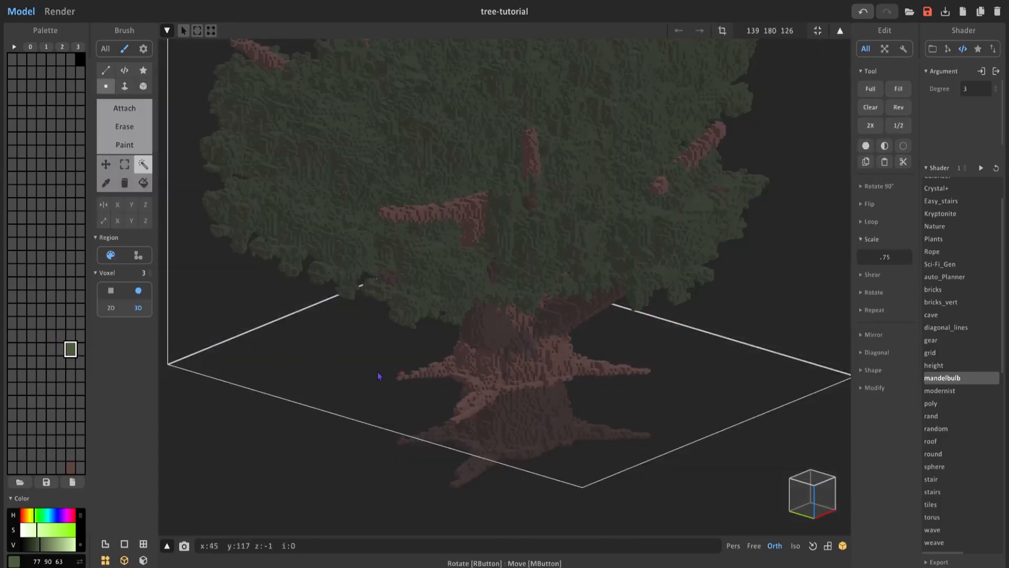
{"action": "right_click", "coordinate": [73, 357]}
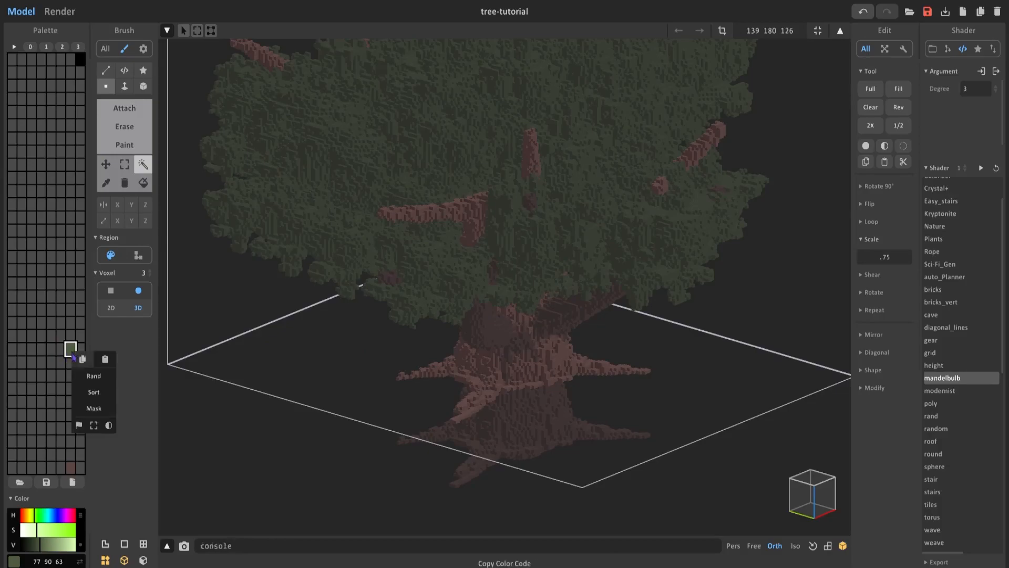
{"action": "left_click", "coordinate": [89, 376]}
{"action": "right_click_drag", "start_coordinate": [552, 336], "coordinate": [520, 337]}
{"action": "right_click_drag", "start_coordinate": [475, 307], "coordinate": [507, 309]}
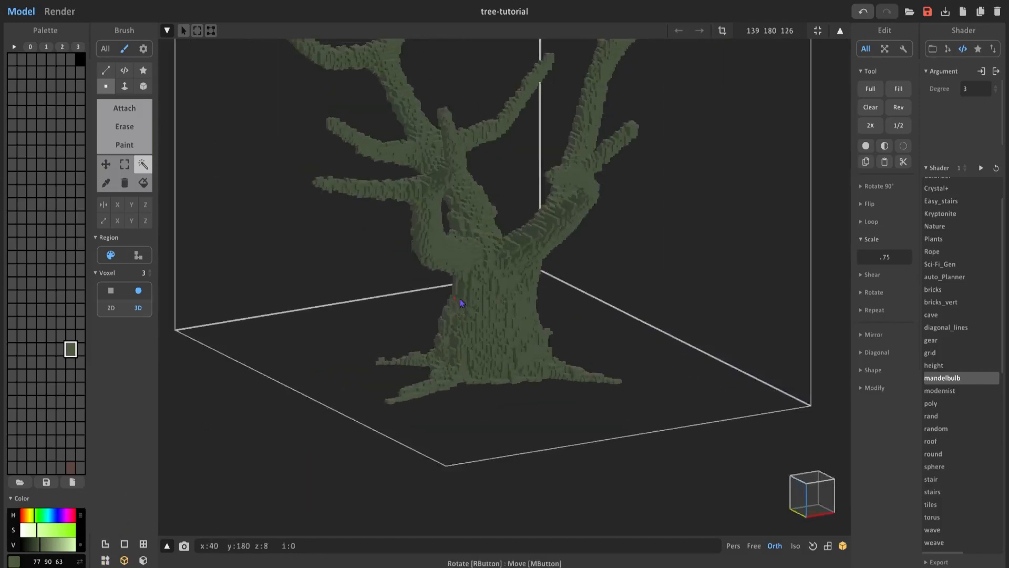
{"action": "right_click_drag", "start_coordinate": [459, 303], "coordinate": [494, 304]}
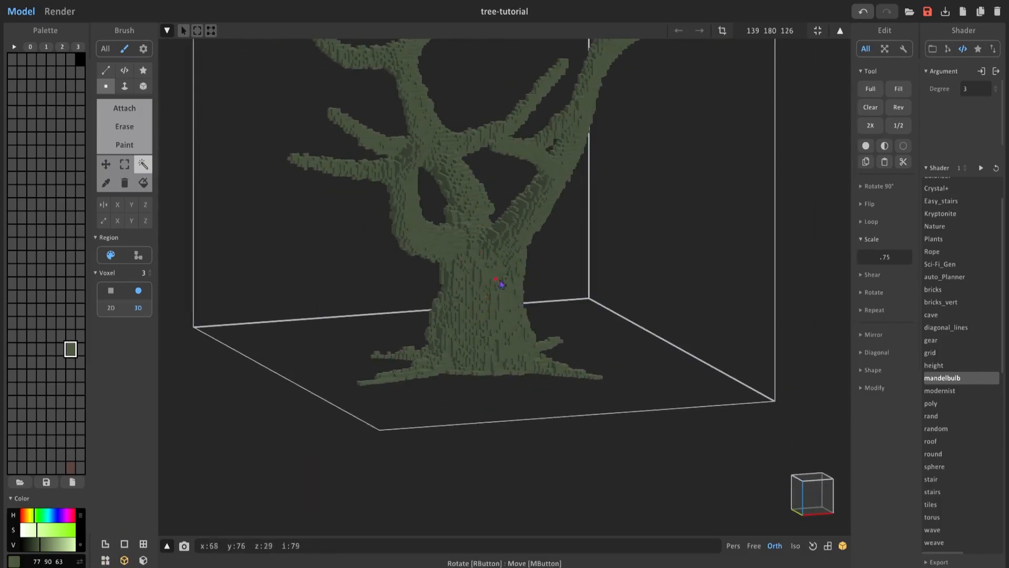
Run the rand shader on the green trunk copy with an xs rand command to reduce it to randomly scattered voxels.
{"action": "right_click_drag", "start_coordinate": [489, 316], "coordinate": [495, 337]}
{"action": "left_click", "coordinate": [373, 544]}
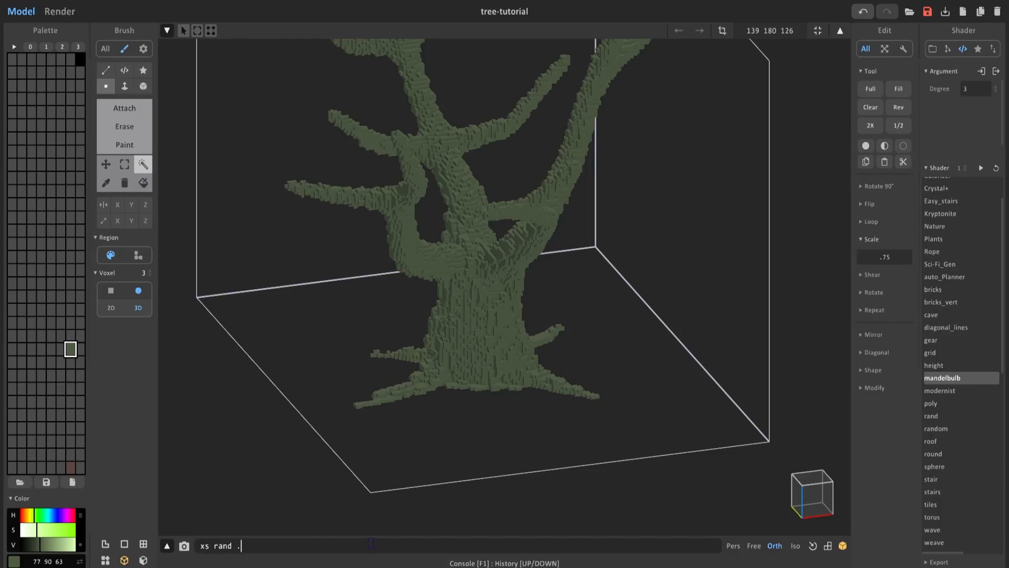
{"action": "key", "text": "Return"}
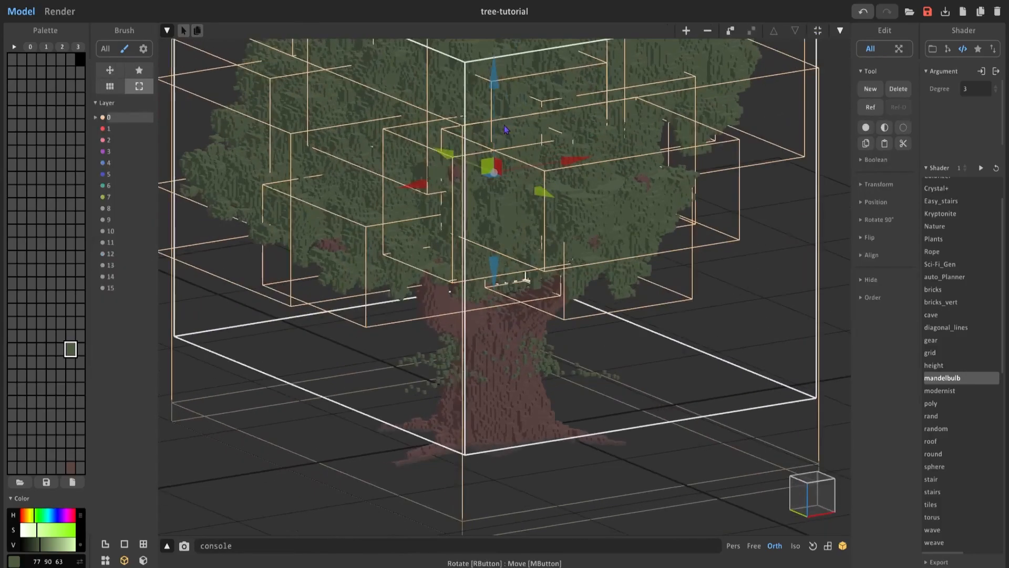
Lower the scattered green copy back over the brown trunk as moss and render the whole tree.
{"action": "left_click_drag", "start_coordinate": [497, 132], "coordinate": [509, 203]}
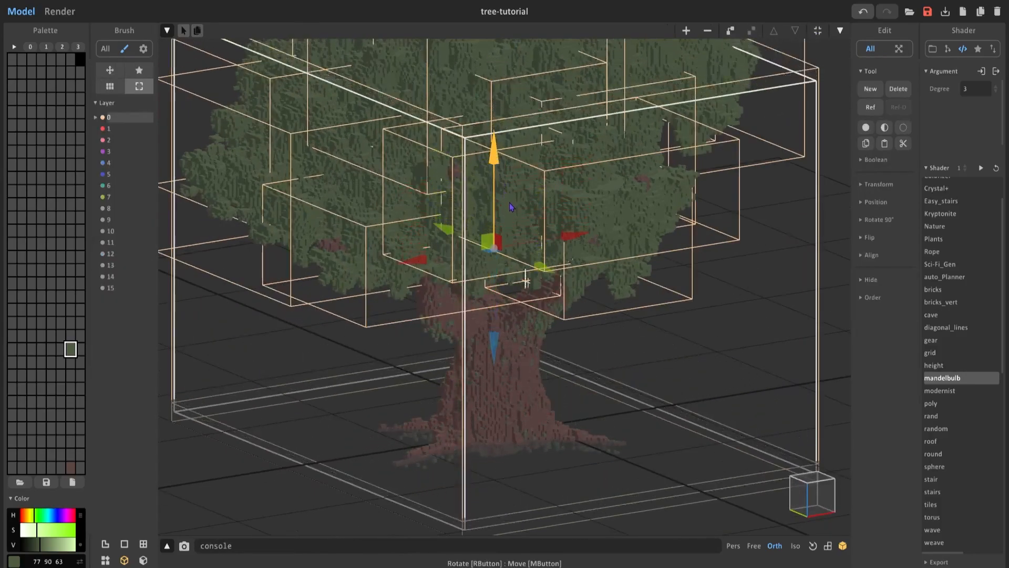
{"action": "right_click_drag", "start_coordinate": [510, 203], "coordinate": [547, 193]}
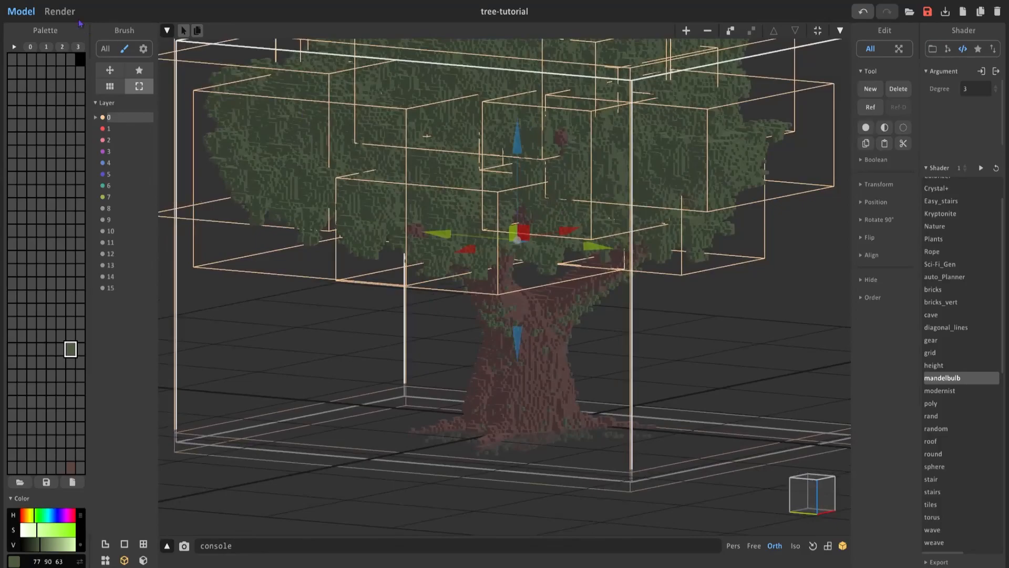
{"action": "left_click", "coordinate": [60, 12]}
{"action": "right_click_drag", "start_coordinate": [526, 320], "coordinate": [493, 336]}
{"action": "scroll", "coordinate": [492, 335], "scroll_direction": "down", "scroll_amount": 3}
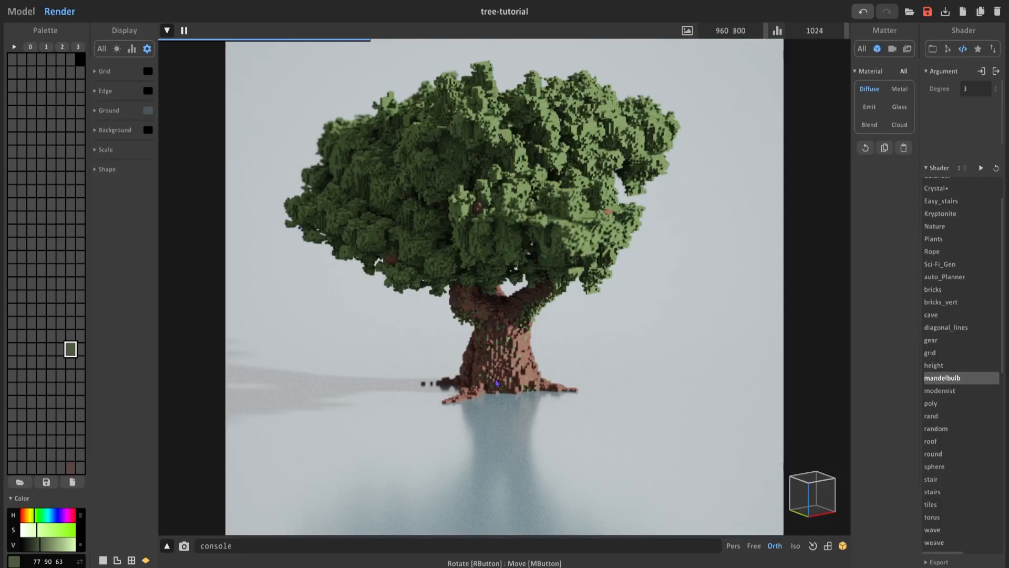
Open the trunk for voxel editing and attach green moss strands down its bark with a smaller round voxel brush.
{"action": "key", "text": "Tab"}
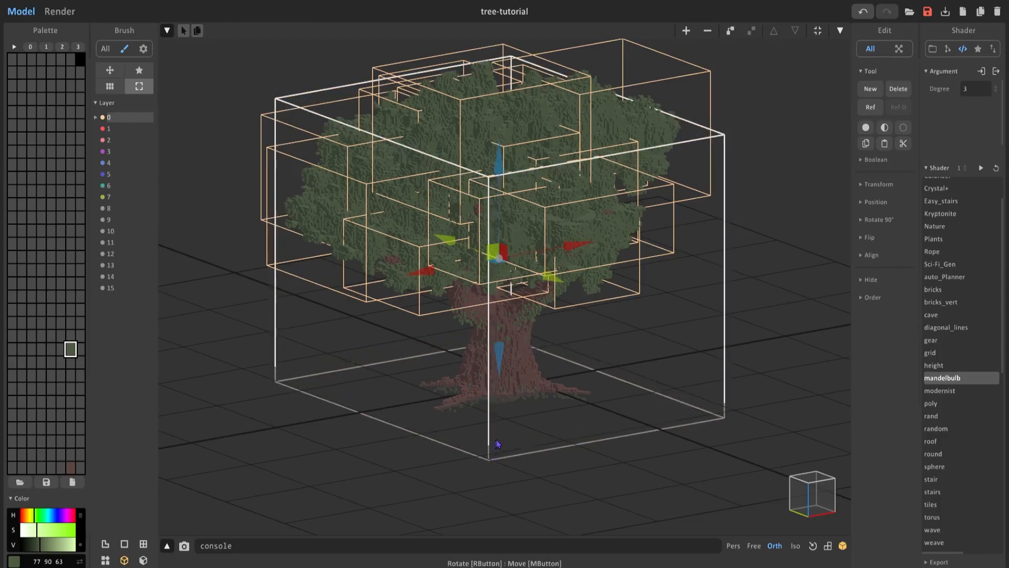
{"action": "scroll", "coordinate": [503, 355], "scroll_direction": "up", "scroll_amount": 3}
{"action": "mouse_move", "coordinate": [503, 356]}
{"action": "right_mouse_down"}
{"action": "mouse_move", "coordinate": [434, 348]}
{"action": "mouse_move", "coordinate": [512, 350]}
{"action": "mouse_move", "coordinate": [475, 289]}
{"action": "right_mouse_up"}
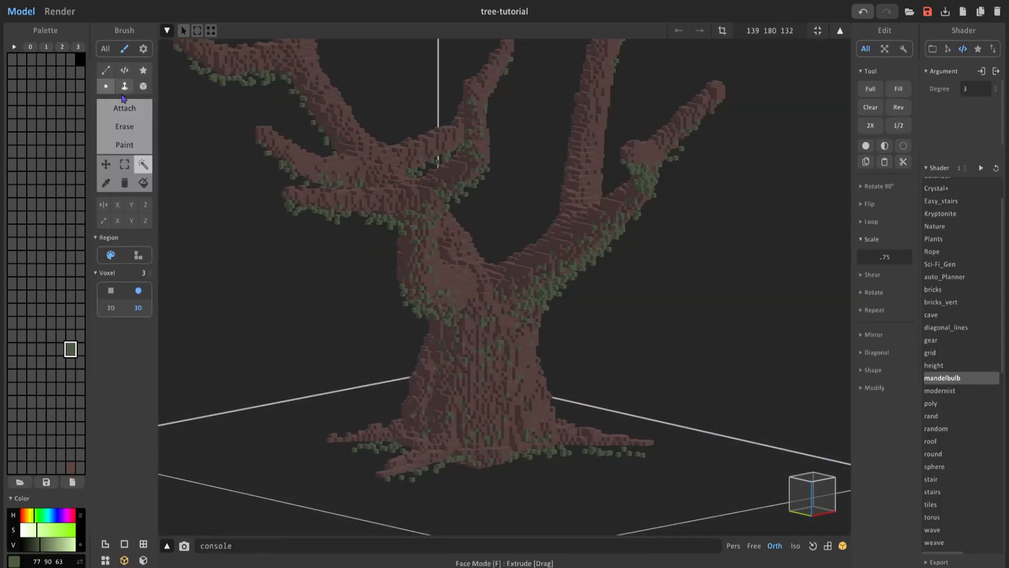
{"action": "right_click_drag", "start_coordinate": [460, 304], "coordinate": [458, 313]}
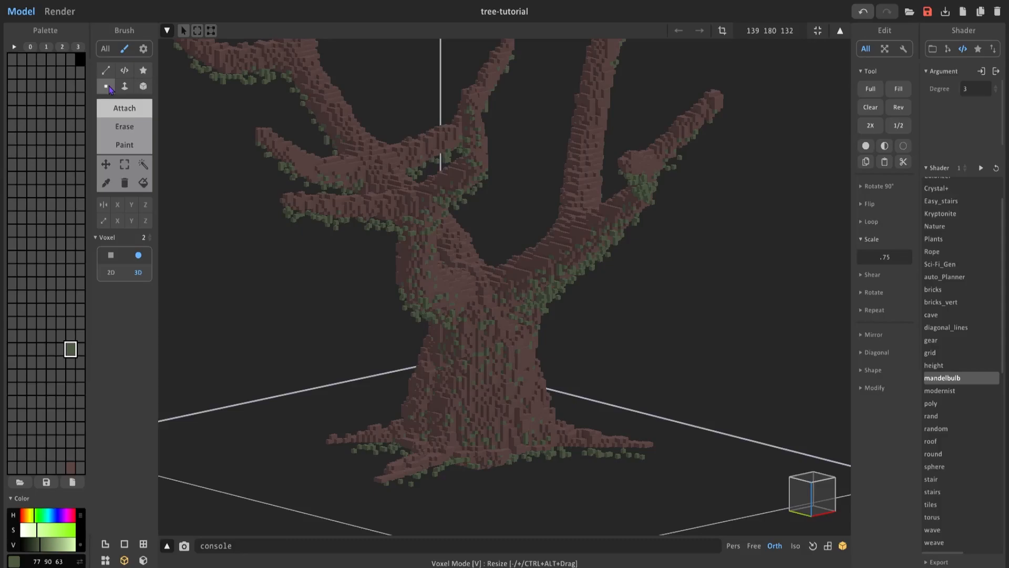
{"action": "key", "text": "minus"}
{"action": "left_click_drag", "start_coordinate": [464, 284], "coordinate": [472, 420]}
{"action": "left_click_drag", "start_coordinate": [477, 359], "coordinate": [510, 415]}
{"action": "mouse_move", "coordinate": [464, 398]}
{"action": "right_mouse_down"}
{"action": "mouse_move", "coordinate": [495, 399]}
{"action": "mouse_move", "coordinate": [543, 349]}
{"action": "mouse_move", "coordinate": [536, 338]}
{"action": "mouse_move", "coordinate": [548, 468]}
{"action": "mouse_move", "coordinate": [604, 407]}
{"action": "mouse_move", "coordinate": [545, 376]}
{"action": "mouse_move", "coordinate": [513, 337]}
{"action": "mouse_move", "coordinate": [453, 216]}
{"action": "mouse_move", "coordinate": [445, 333]}
{"action": "mouse_move", "coordinate": [455, 261]}
{"action": "right_mouse_up"}
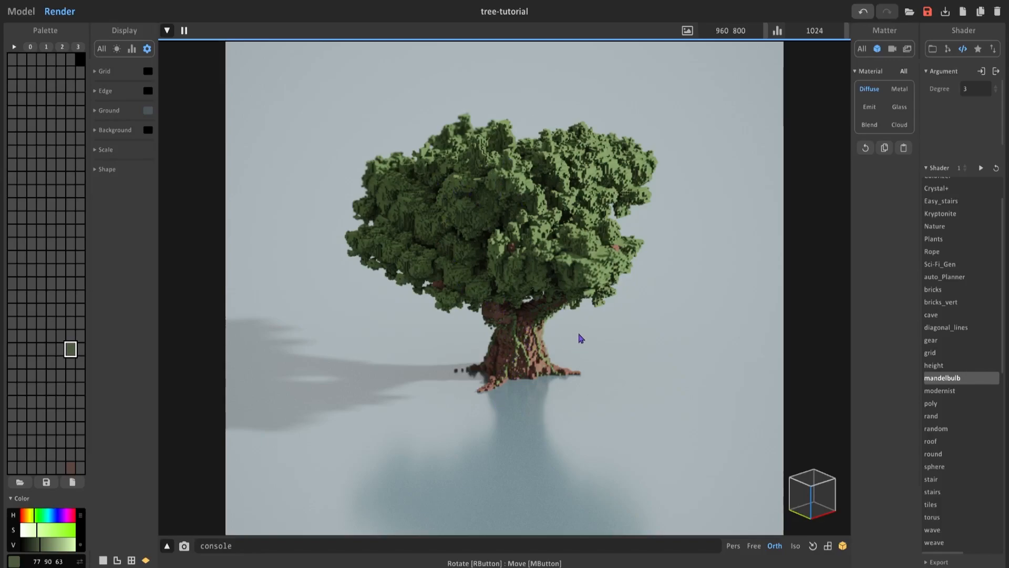
Return from the render to modeling and examine the mossy trunk and foliage from several sides.
{"action": "left_click", "coordinate": [21, 11]}
{"action": "mouse_move", "coordinate": [554, 281]}
{"action": "right_mouse_down"}
{"action": "mouse_move", "coordinate": [476, 280]}
{"action": "mouse_move", "coordinate": [499, 252]}
{"action": "mouse_move", "coordinate": [547, 272]}
{"action": "mouse_move", "coordinate": [566, 254]}
{"action": "mouse_move", "coordinate": [537, 280]}
{"action": "right_mouse_up"}
{"action": "scroll", "coordinate": [475, 280], "scroll_direction": "up", "scroll_amount": 4}
{"action": "scroll", "coordinate": [527, 263], "scroll_direction": "up", "scroll_amount": 2}
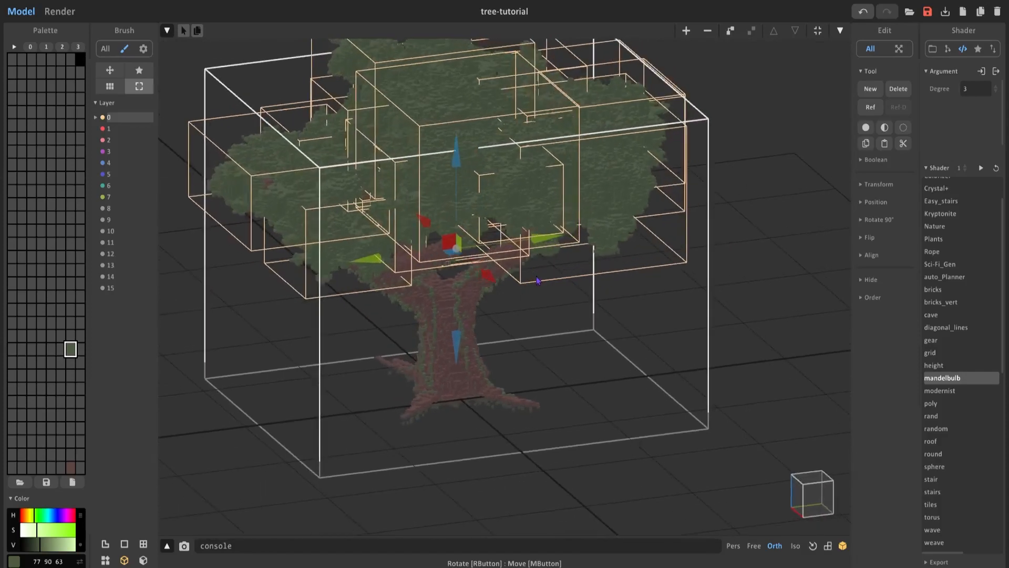
{"action": "middle_click_drag", "start_coordinate": [457, 332], "coordinate": [508, 399]}
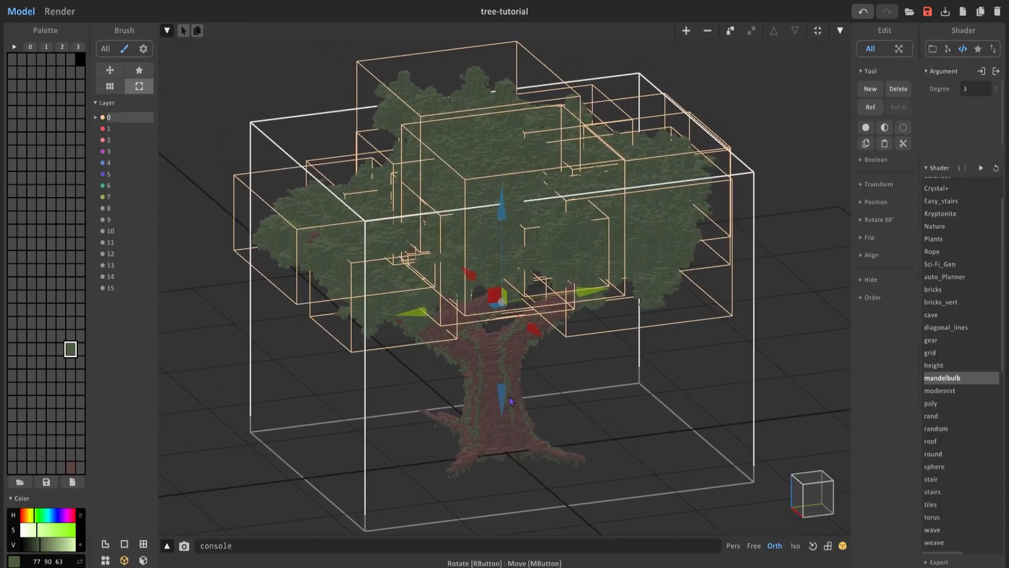
{"action": "right_click_drag", "start_coordinate": [534, 404], "coordinate": [573, 395]}
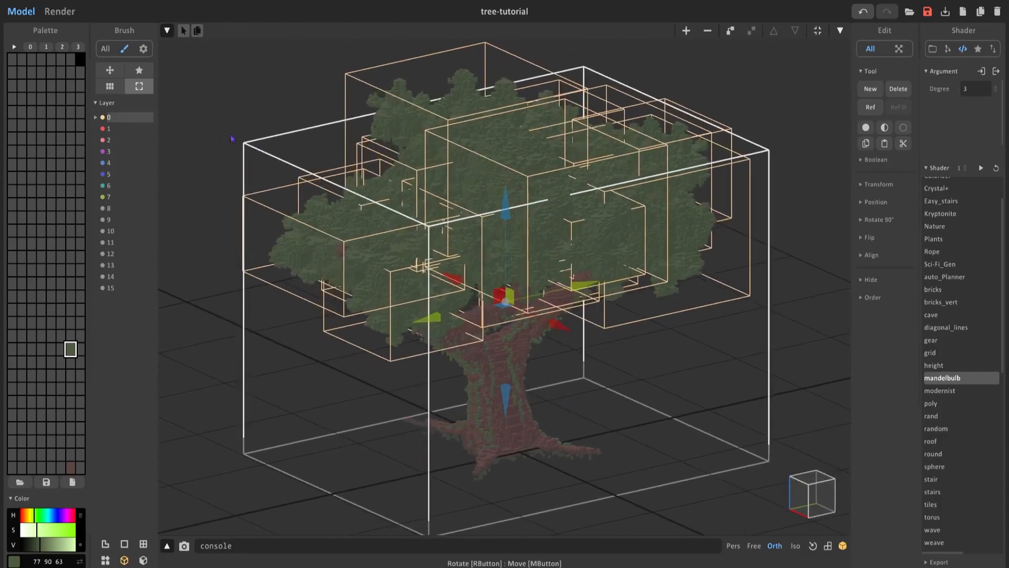